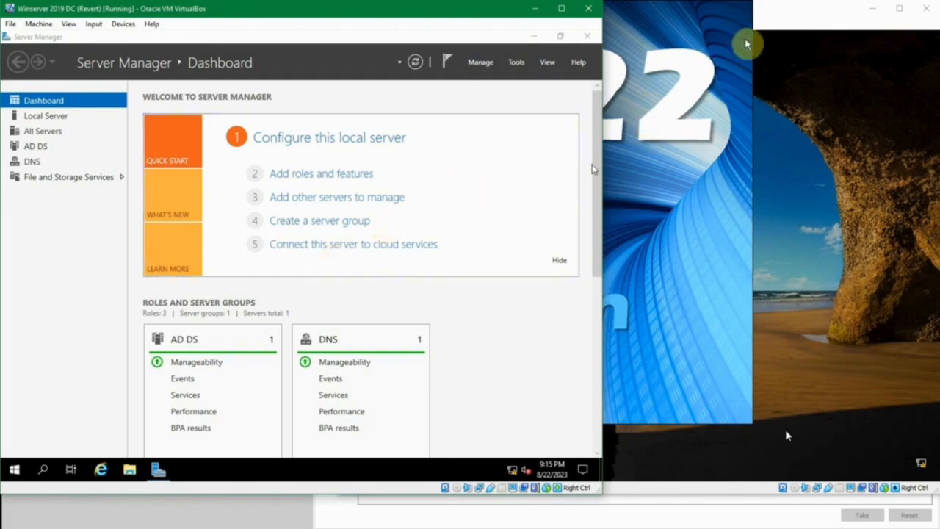
Open Group Policy Management on the Winserver 2019 DC and show the Group Policy Objects of the sukasuka.com domain.
left_click(772, 15)
left_click(267, 9)
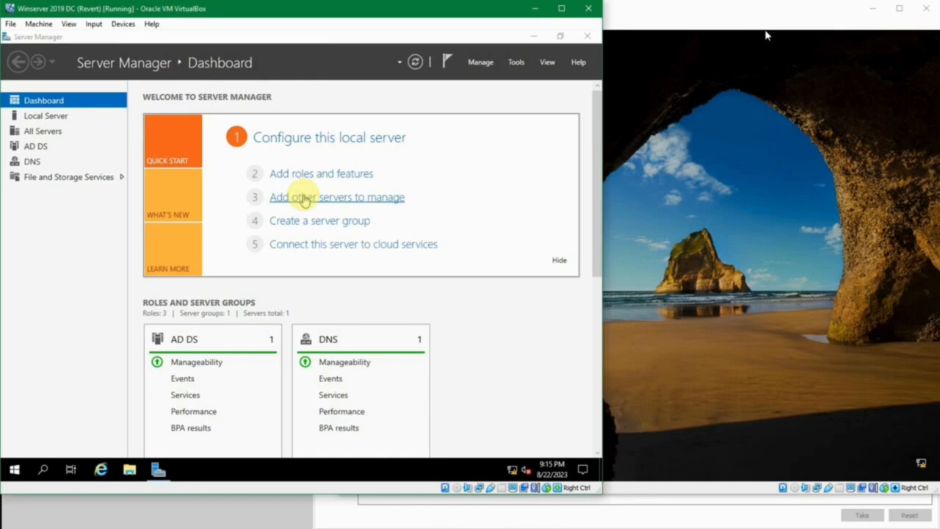
left_click(517, 63)
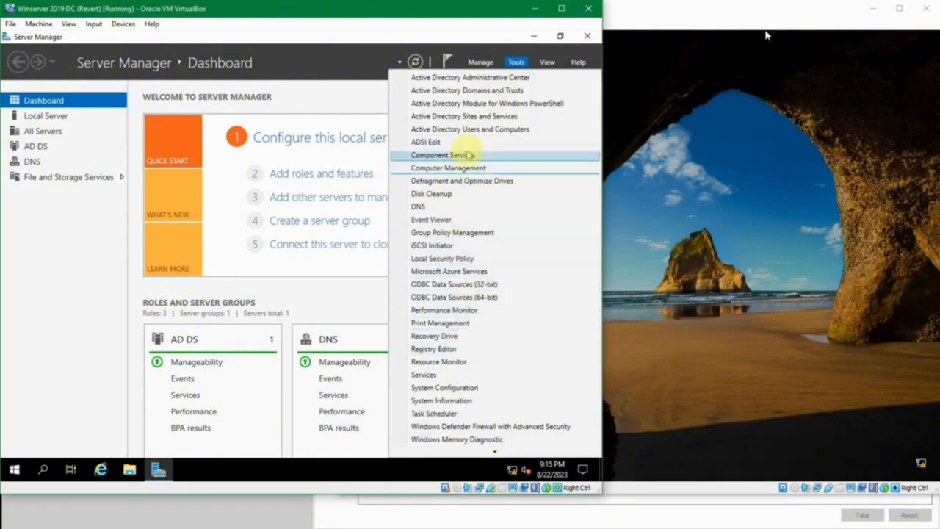
left_click(463, 234)
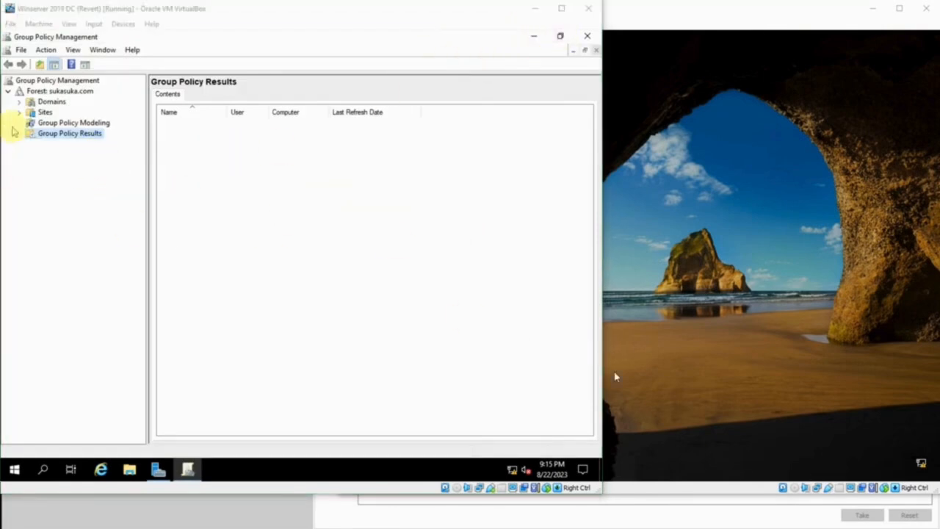
left_click(19, 101)
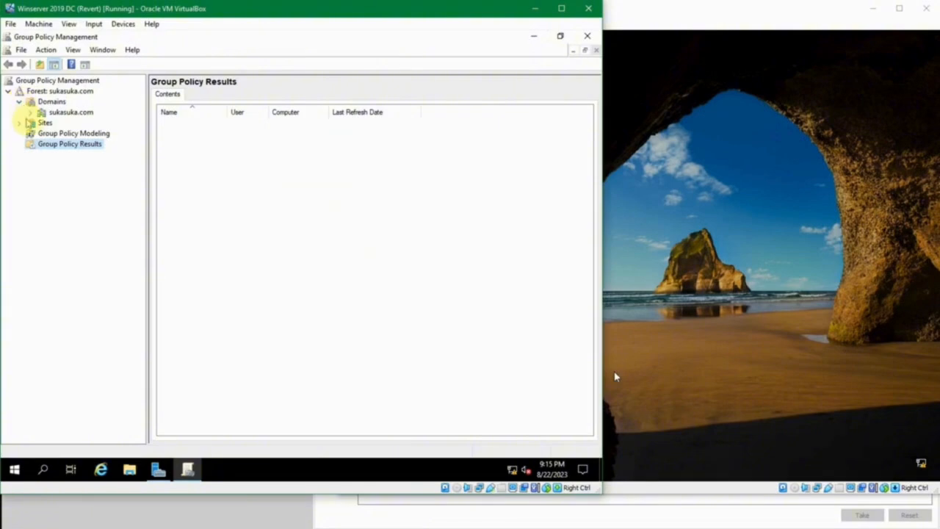
left_click(30, 120)
left_click(31, 113)
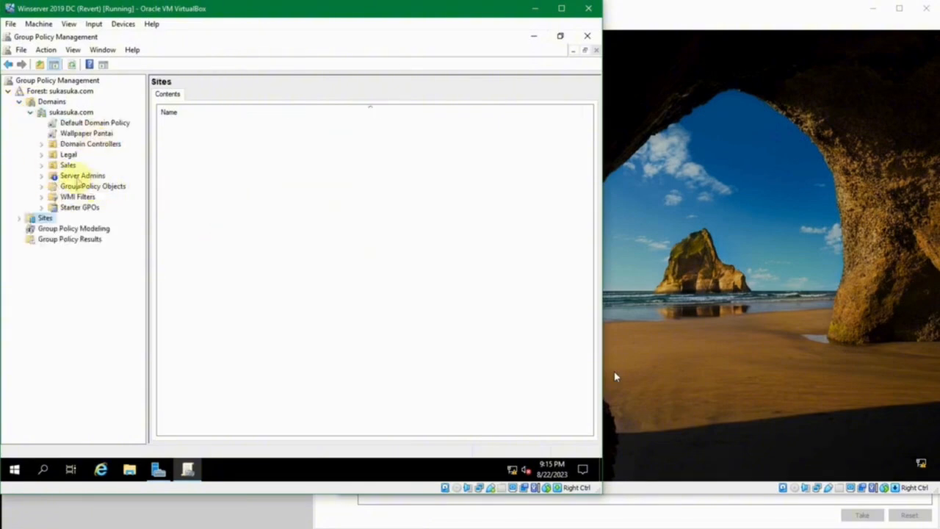
left_click(77, 187)
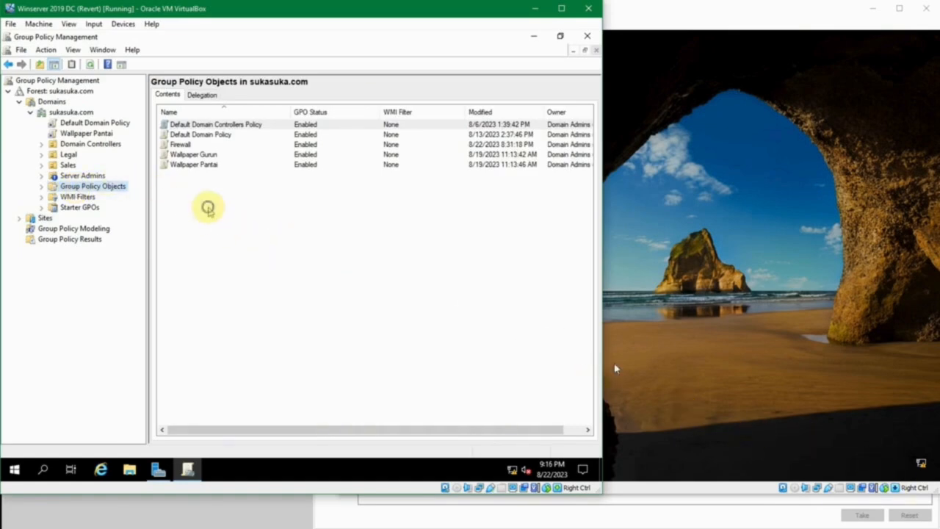
Create a new group policy object named "Disable Firewall" in the sukasuka.com domain.
right_click(207, 212)
left_click(236, 215)
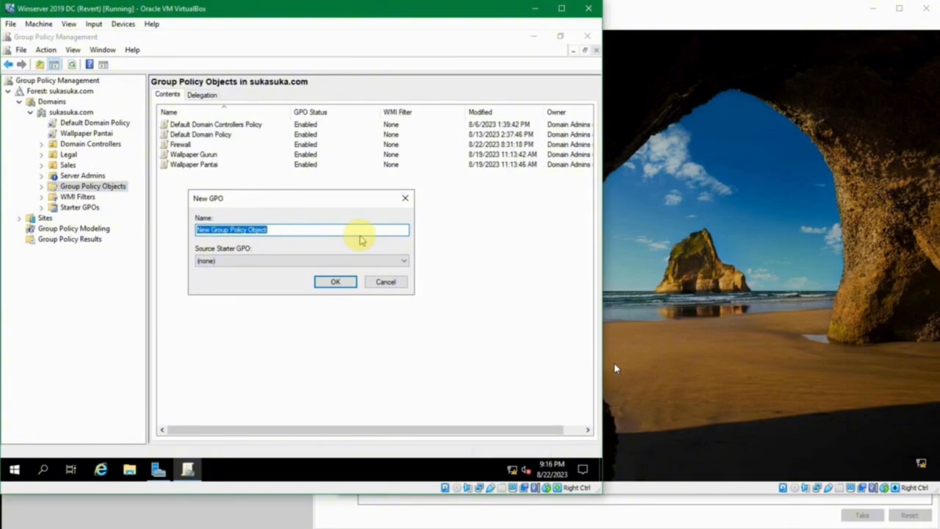
type("Disable Firewall")
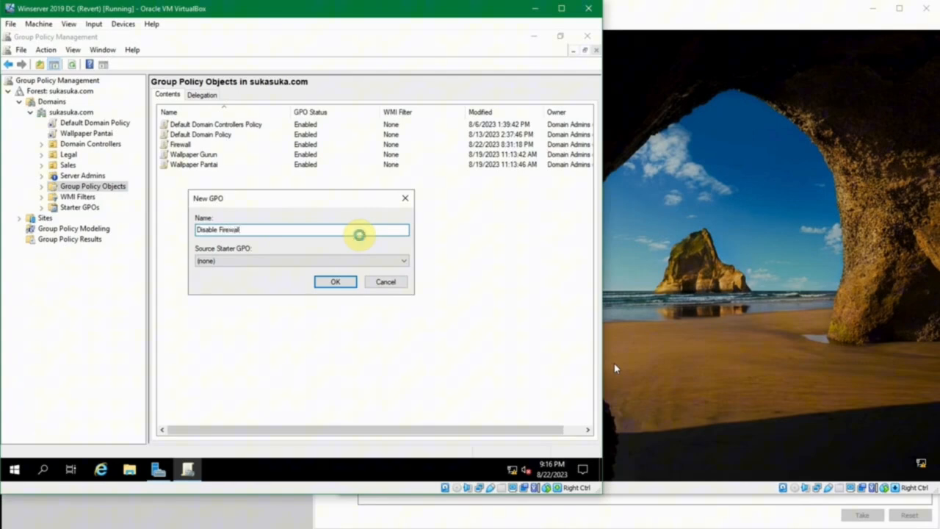
key("Return")
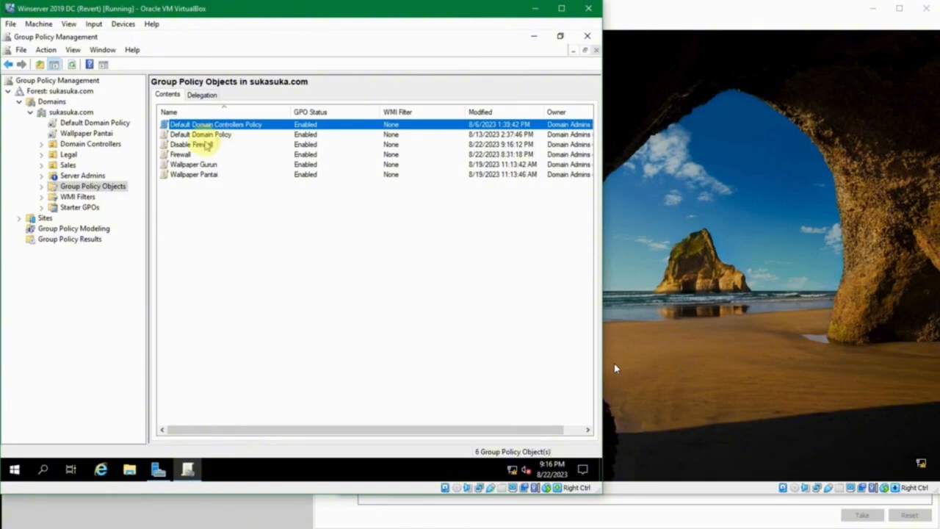
Open the Disable Firewall policy object for editing in a maximized editor window.
right_click(202, 147)
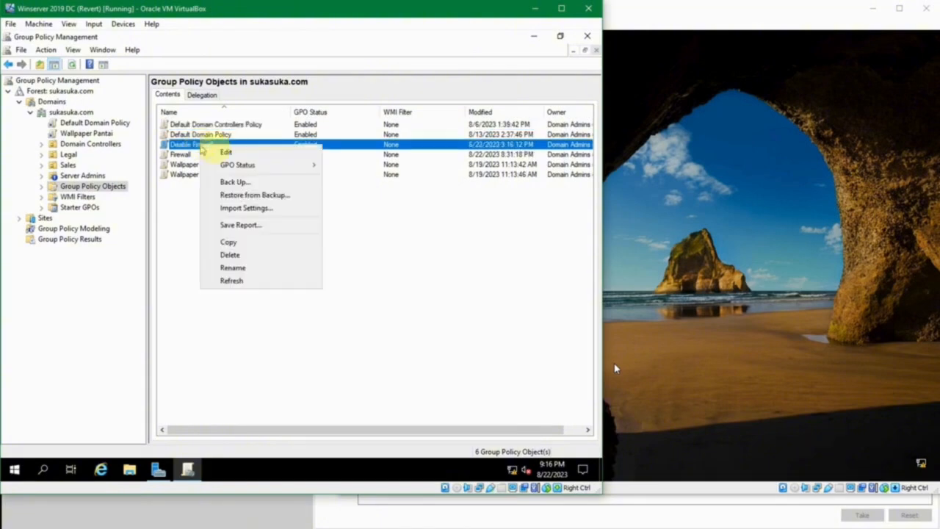
left_click(228, 152)
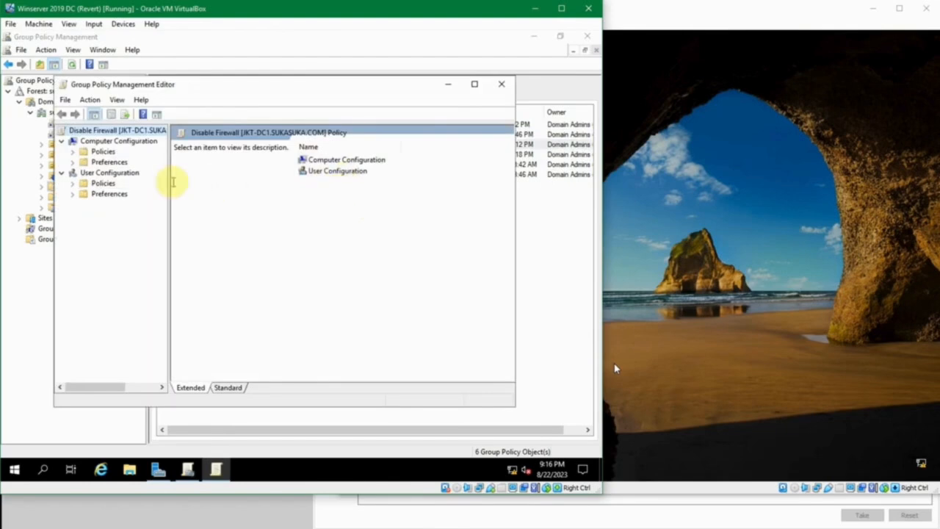
left_click(482, 89)
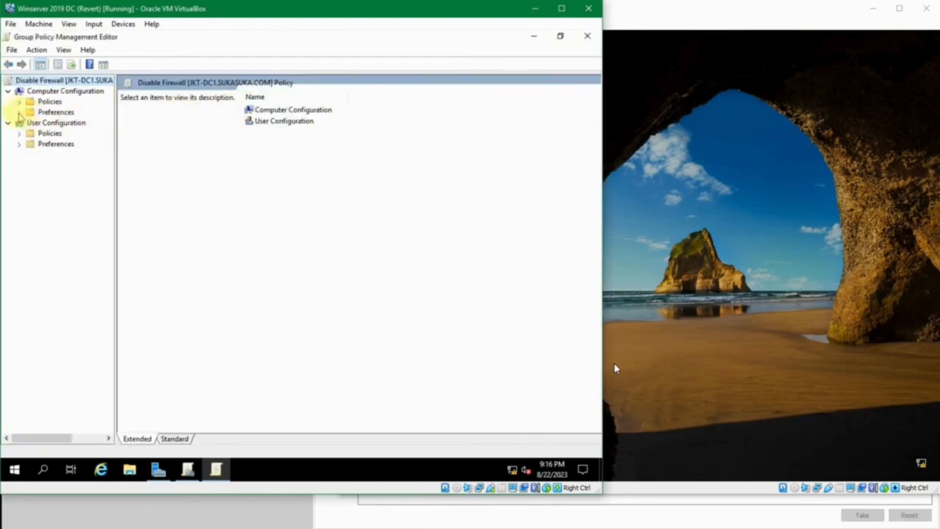
Expand the computer policies' security settings down to the Windows Defender Firewall with Advanced Security rules, widening the tree to read full names.
left_click(20, 112)
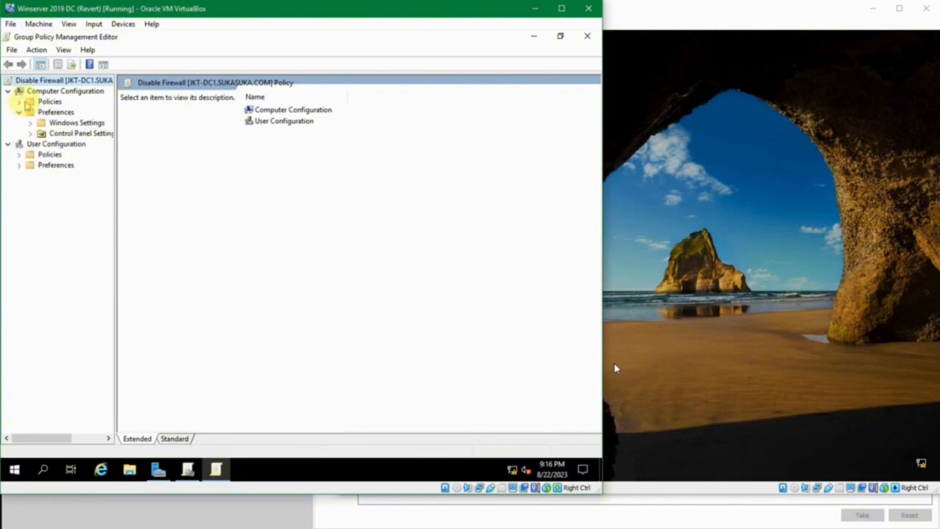
left_click(19, 102)
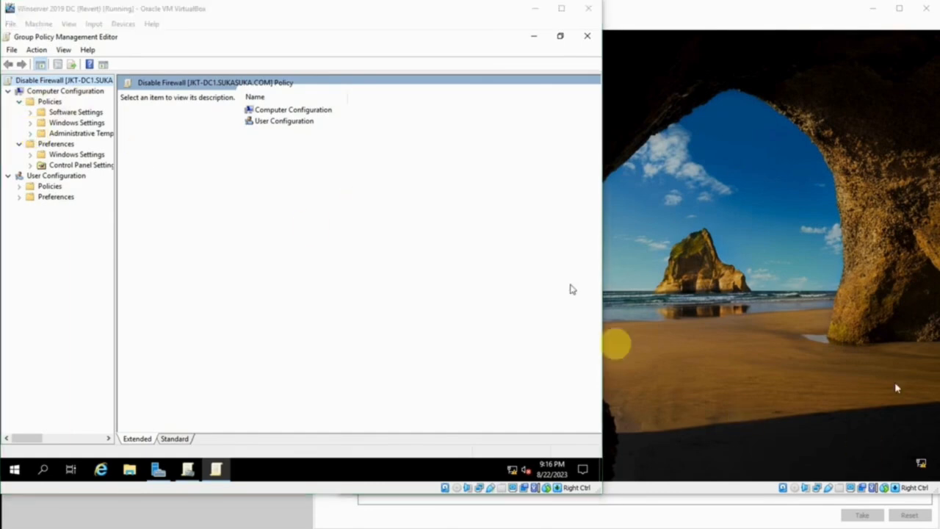
left_click(28, 124)
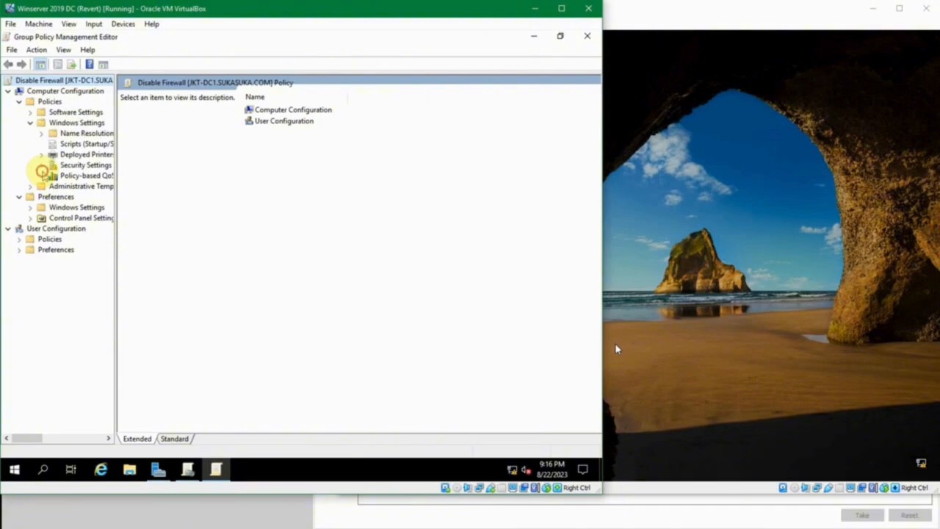
left_click(42, 166)
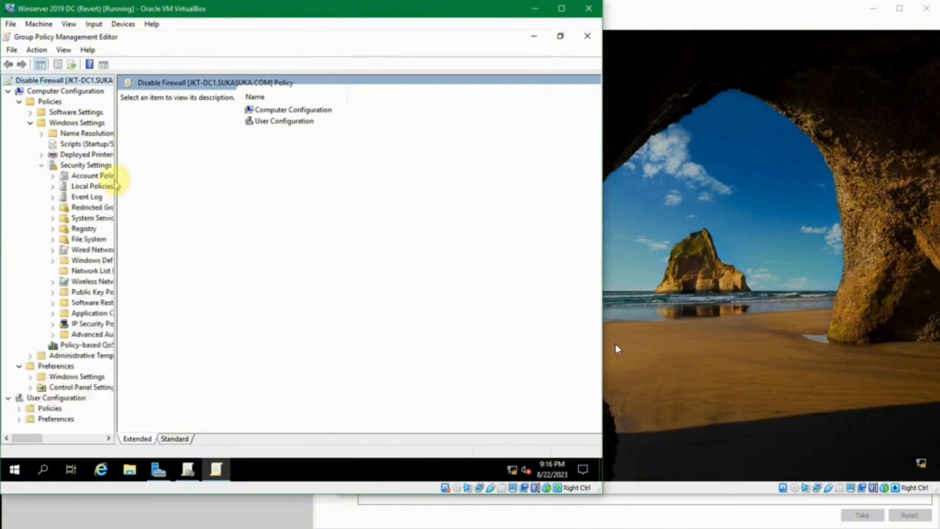
left_click_drag(117, 184, 220, 197)
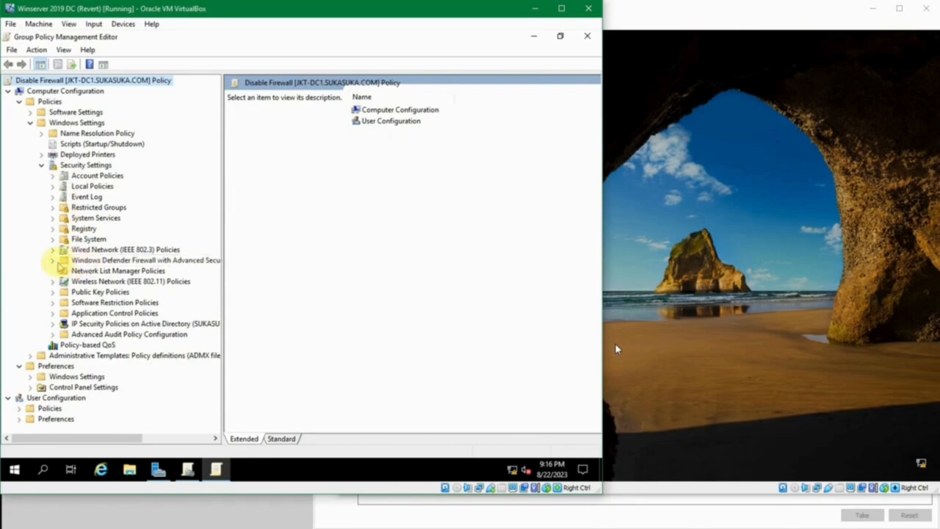
left_click(53, 261)
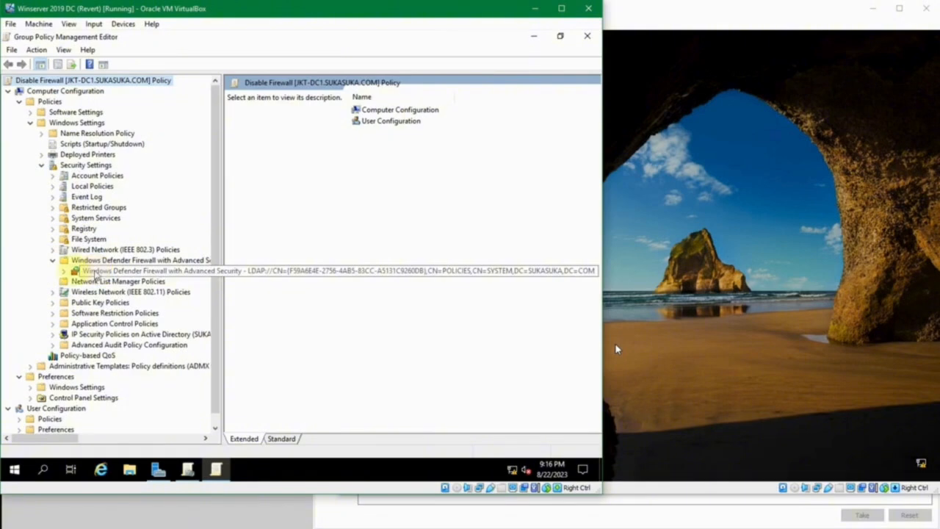
left_click(64, 271)
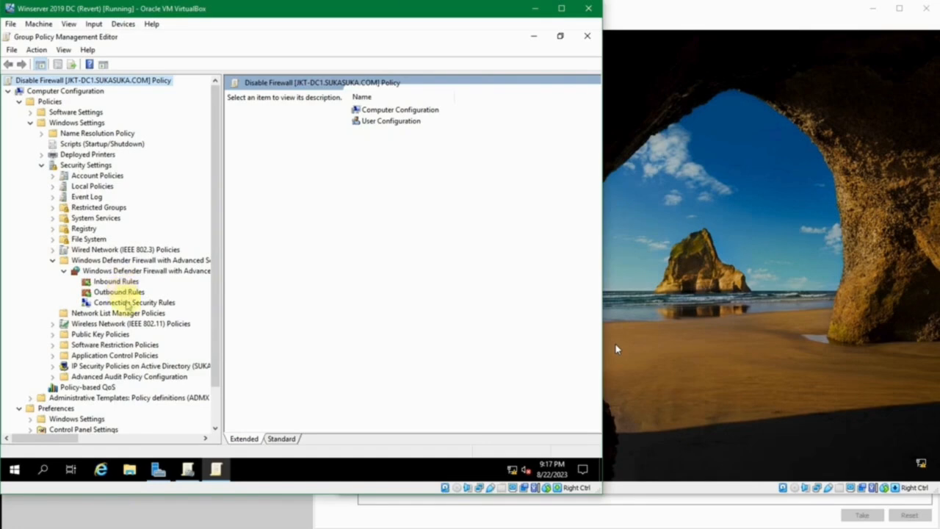
Look through the Inbound, Outbound and Connection Security Rules of the policy's Windows Defender Firewall.
left_click(126, 303)
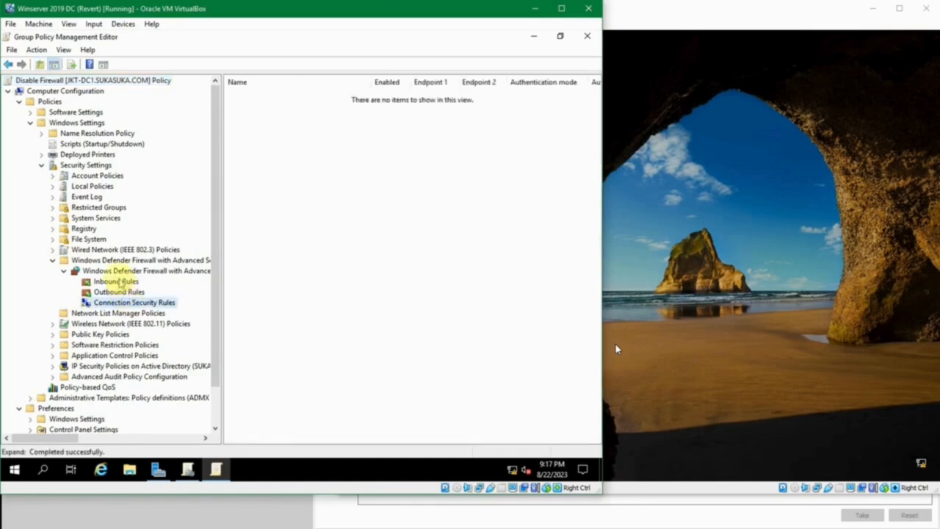
left_click(116, 283)
left_click(119, 292)
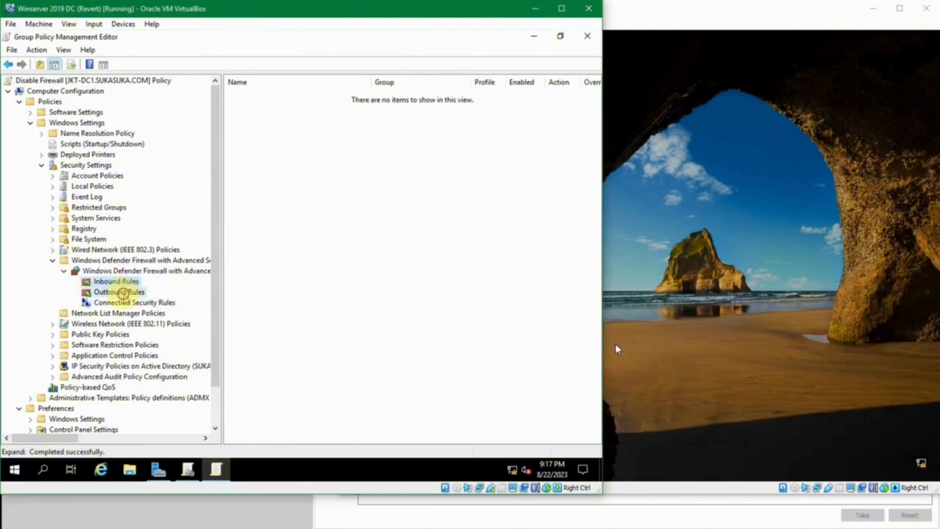
left_click(127, 303)
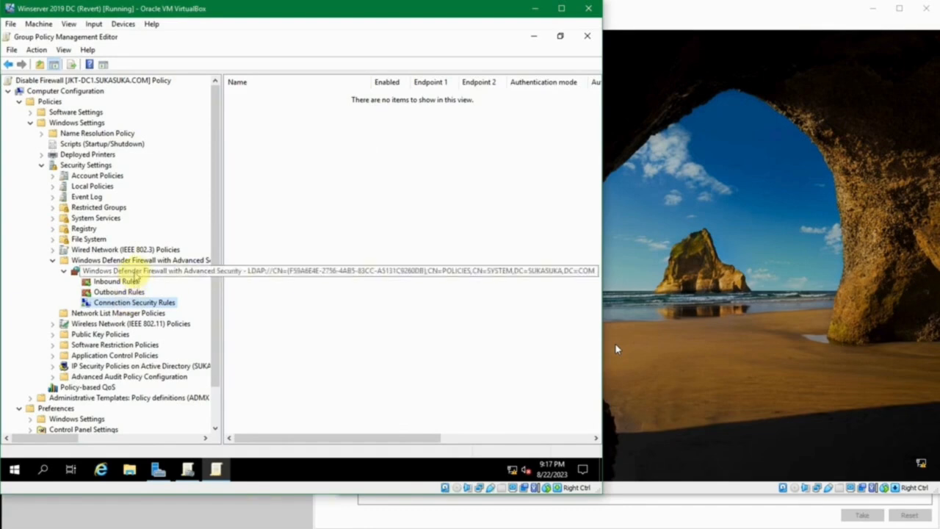
right_click(135, 272)
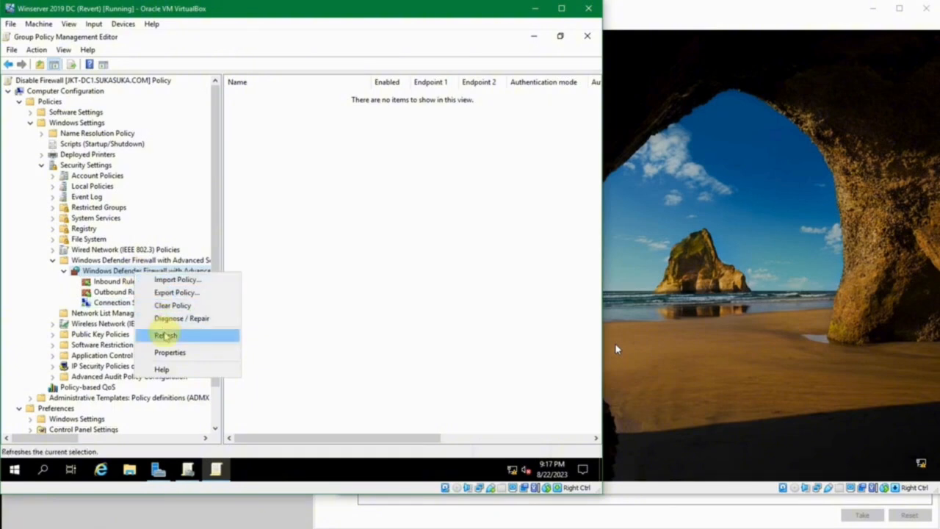
left_click(175, 352)
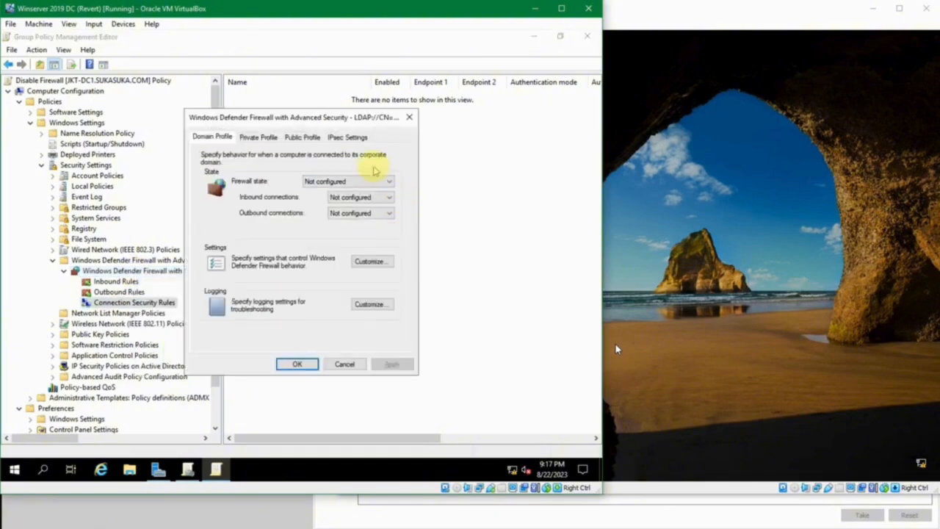
left_click(409, 117)
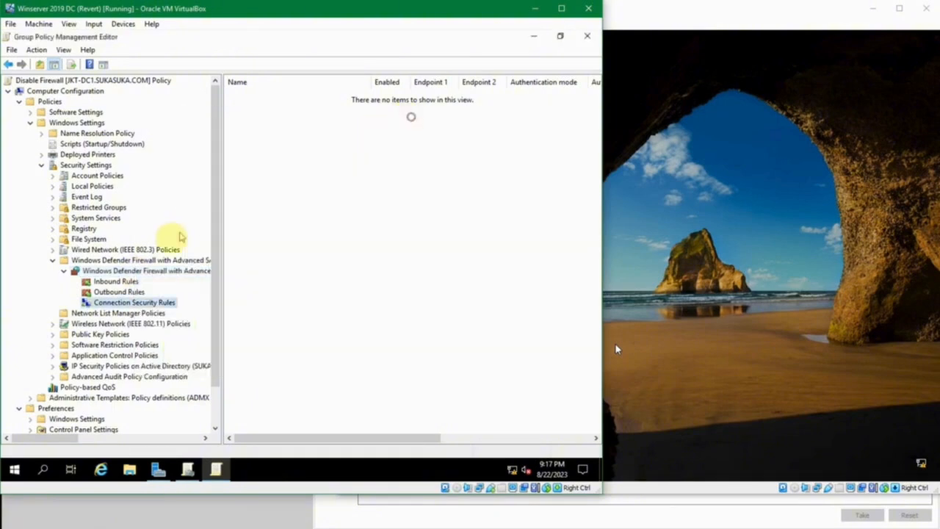
Show the policy's Windows Defender Firewall with Advanced Security overview and check where its properties and connection security rules are reached.
left_click(157, 272)
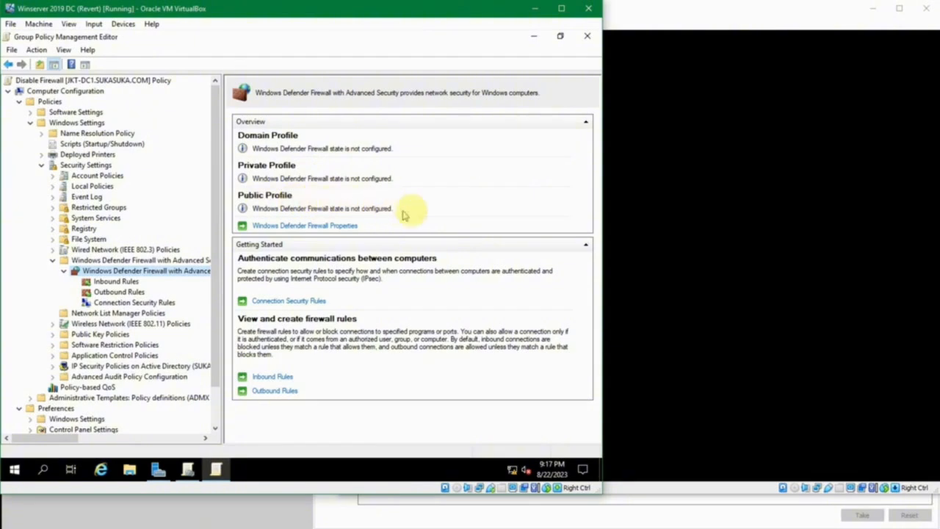
left_click(326, 226)
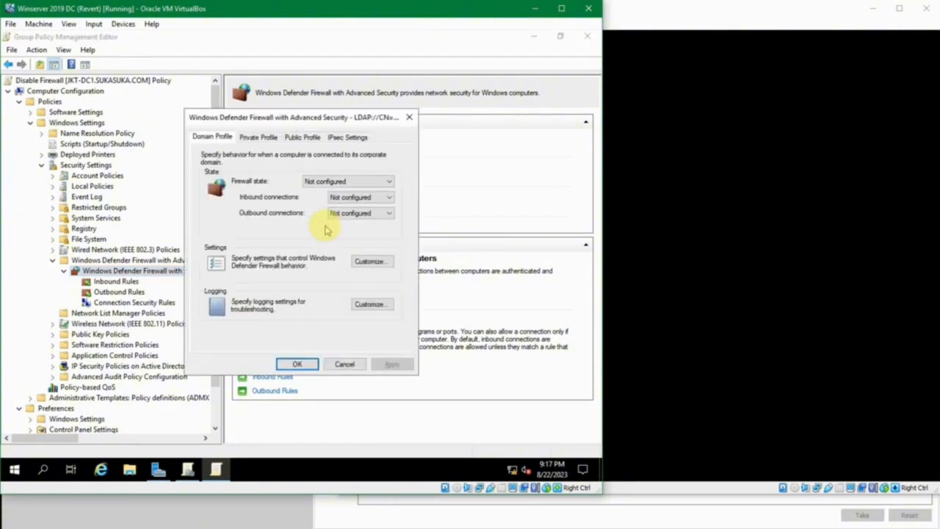
left_click(343, 364)
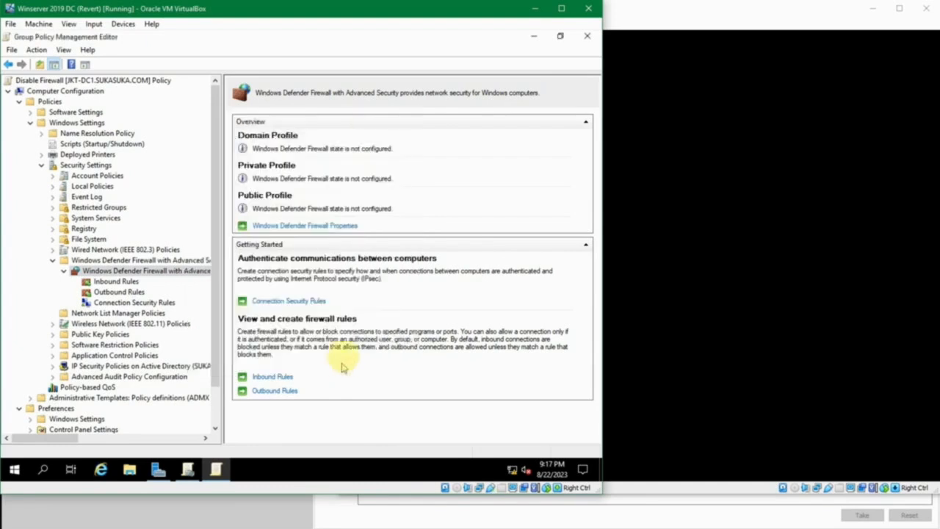
left_click(298, 302)
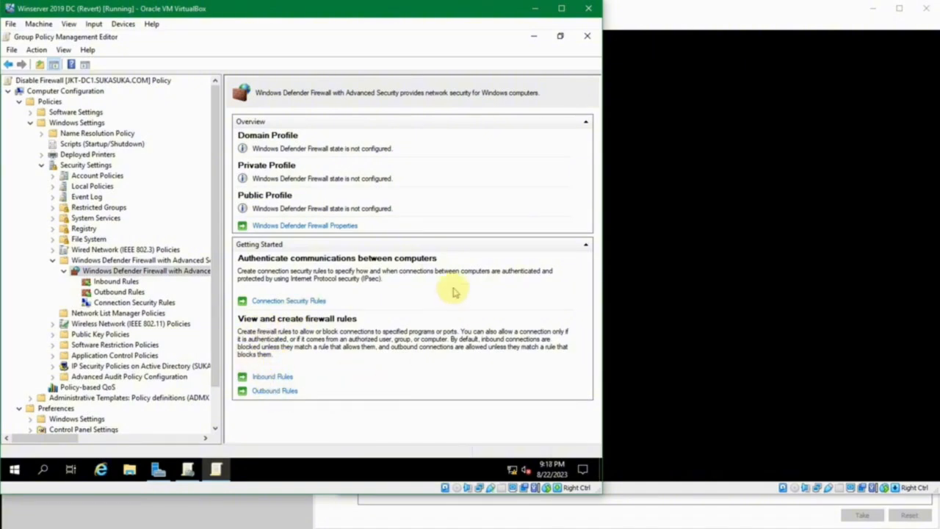
Open the Windows Defender Firewall properties and review the Domain, Private and Public Profile settings and the IPsec settings.
left_click(283, 227)
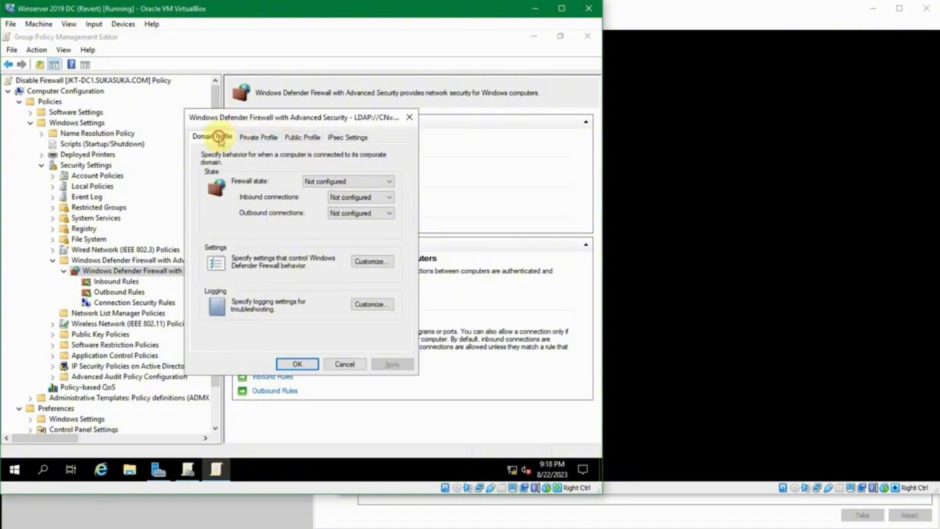
left_click(254, 138)
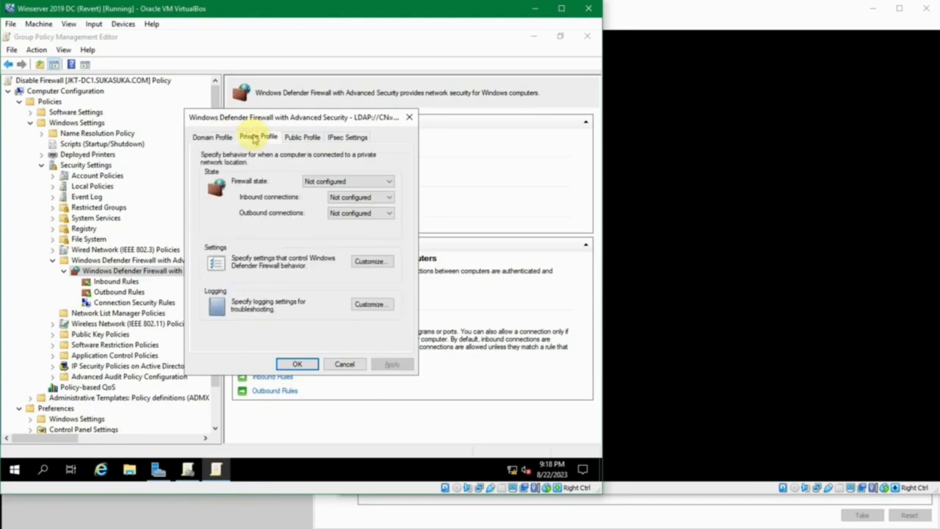
left_click(294, 139)
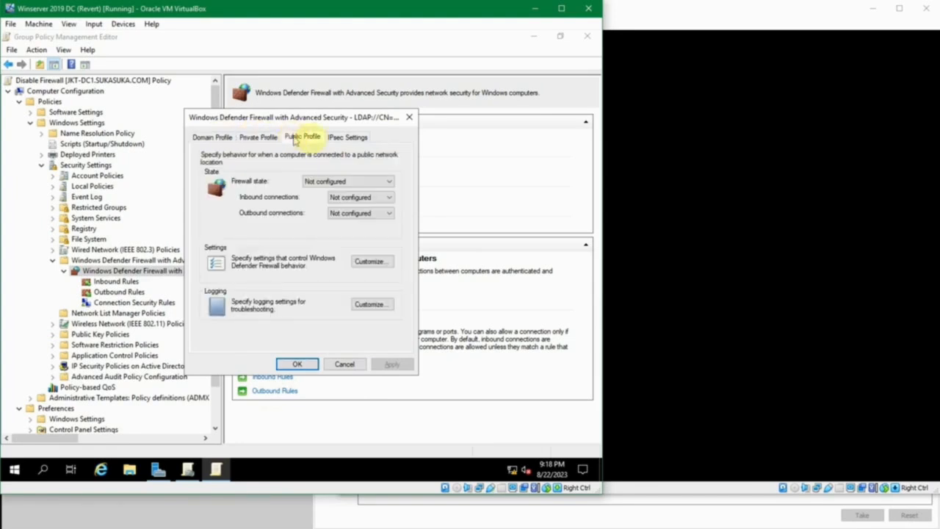
left_click(351, 139)
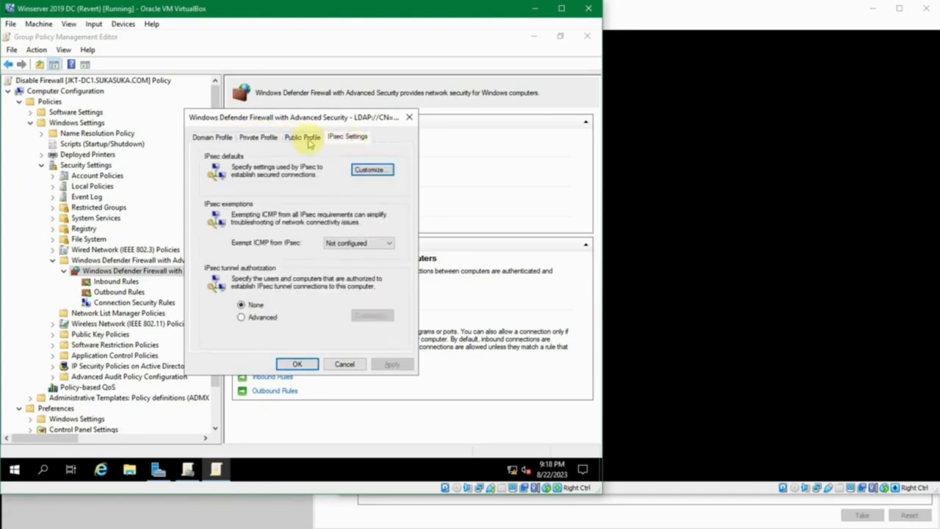
left_click(204, 137)
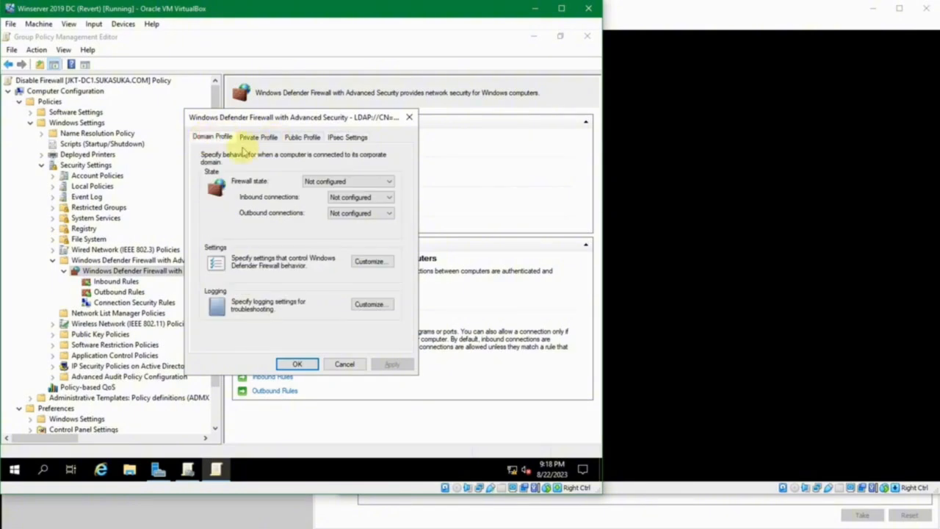
left_click(328, 185)
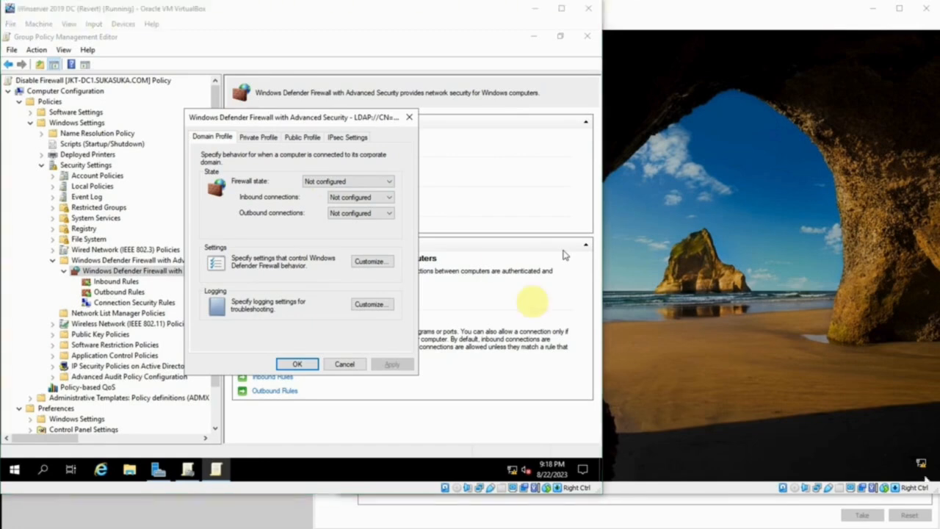
Set the Domain Profile's firewall state to Off, leave its inbound and outbound connections not configured, and save the firewall properties.
left_click(294, 121)
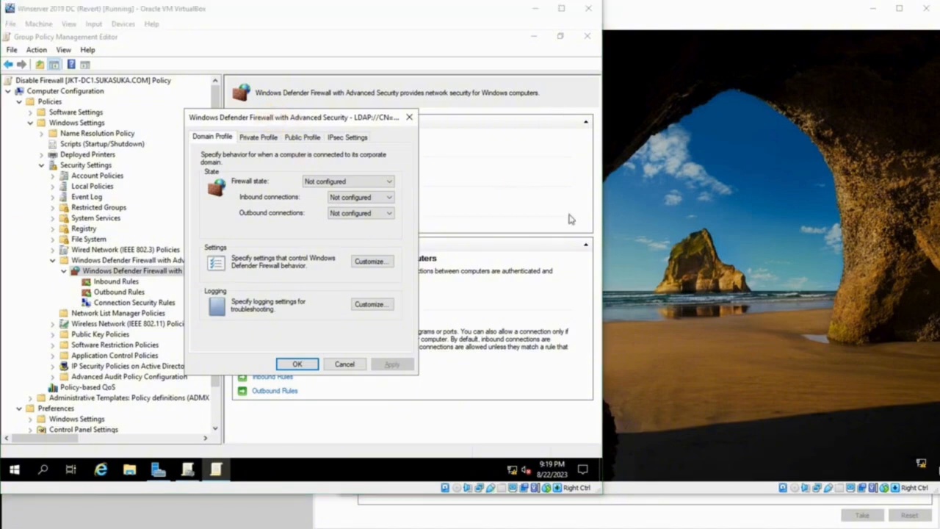
left_click(261, 121)
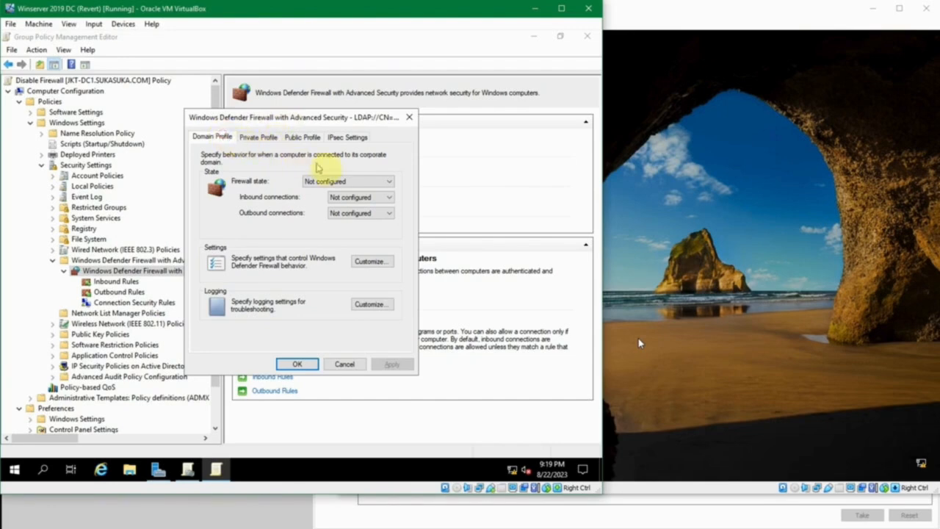
left_click(334, 181)
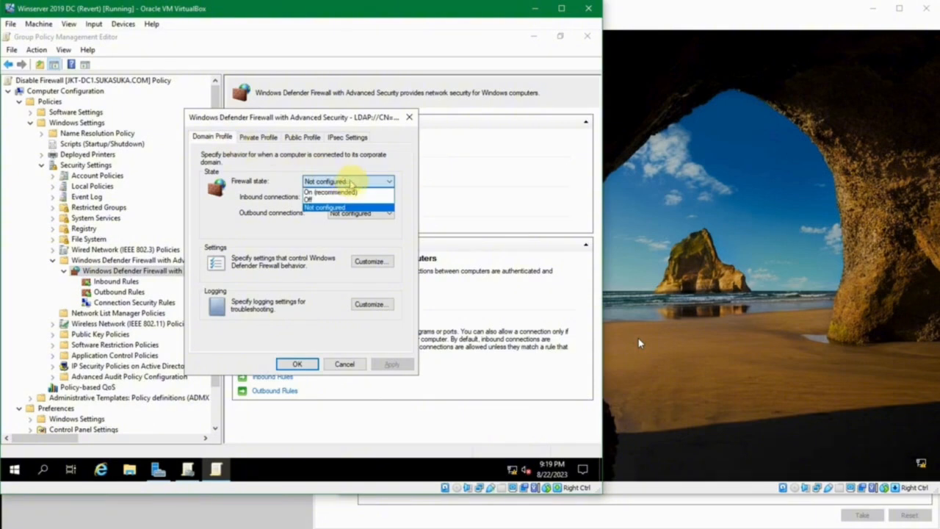
left_click(349, 200)
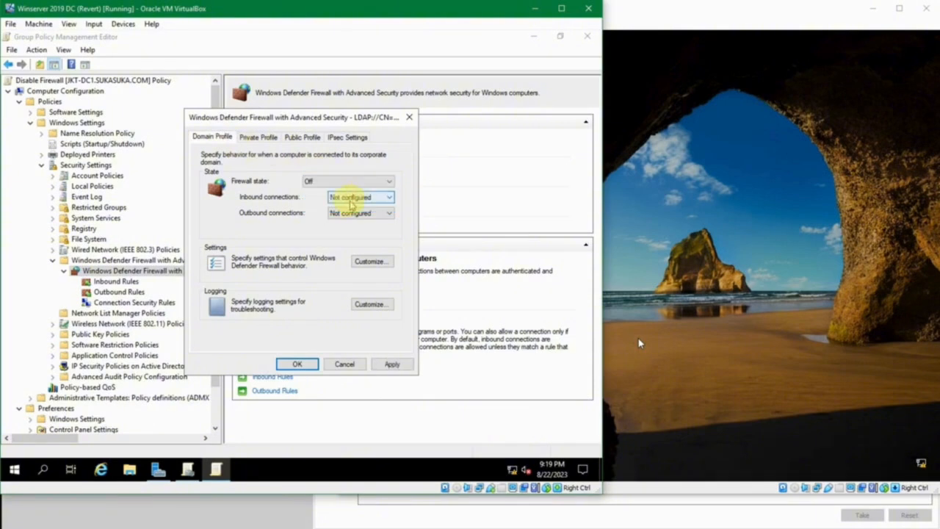
left_click(351, 199)
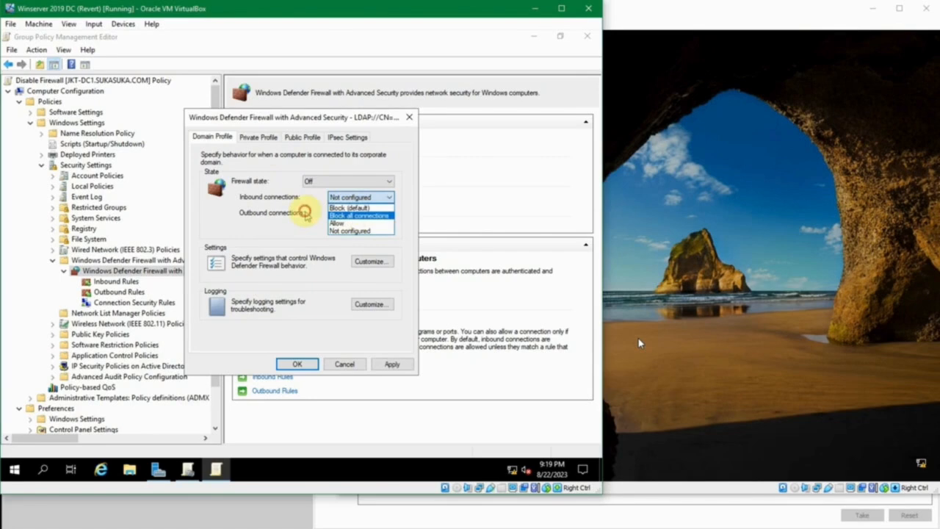
left_click(306, 212)
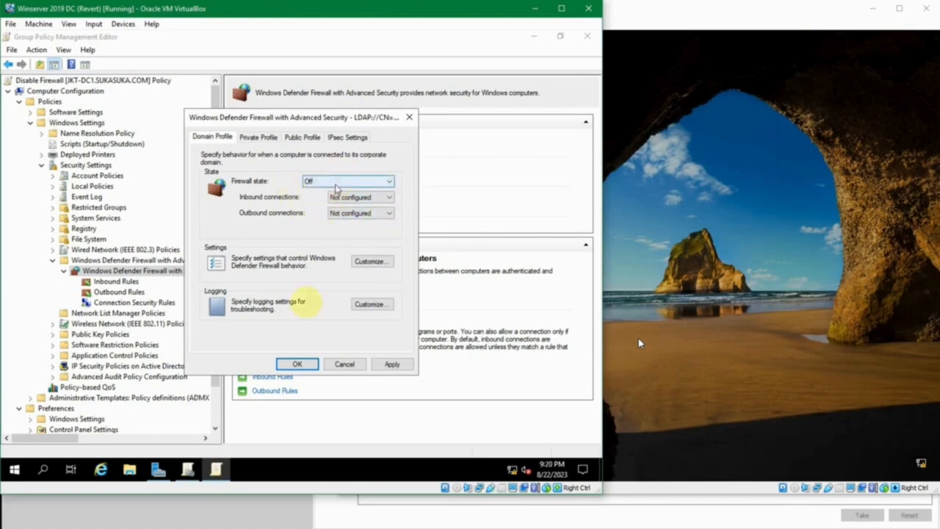
left_click(300, 364)
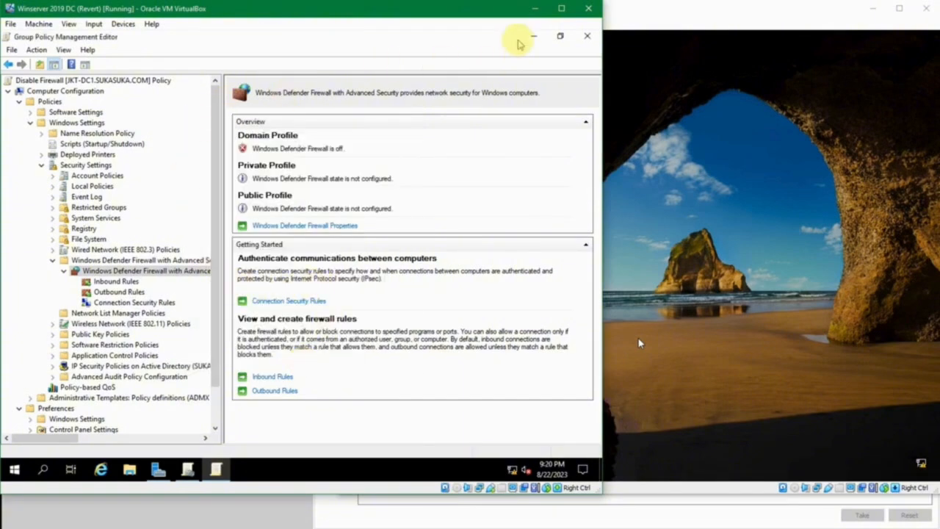
Return to the Group Policy Management console and link the existing Disable Firewall GPO to the sukasuka.com domain.
left_click(532, 36)
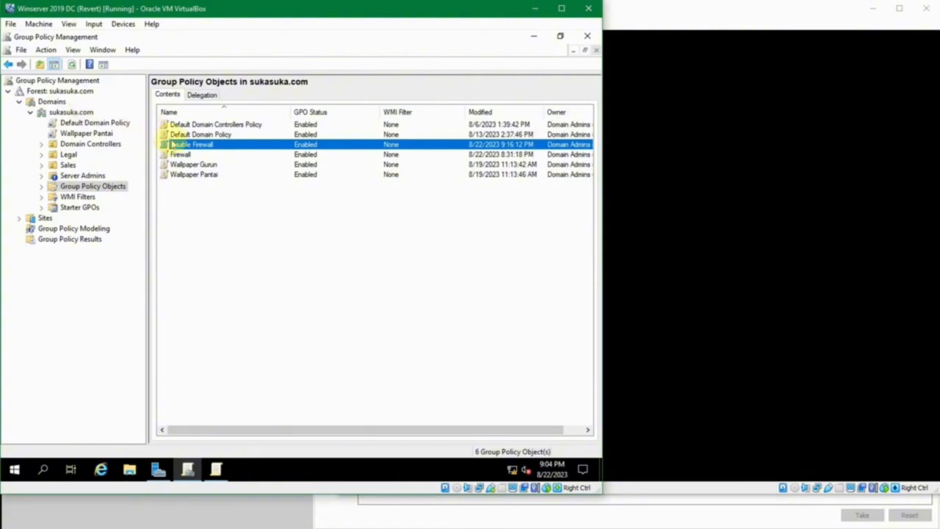
right_click(64, 114)
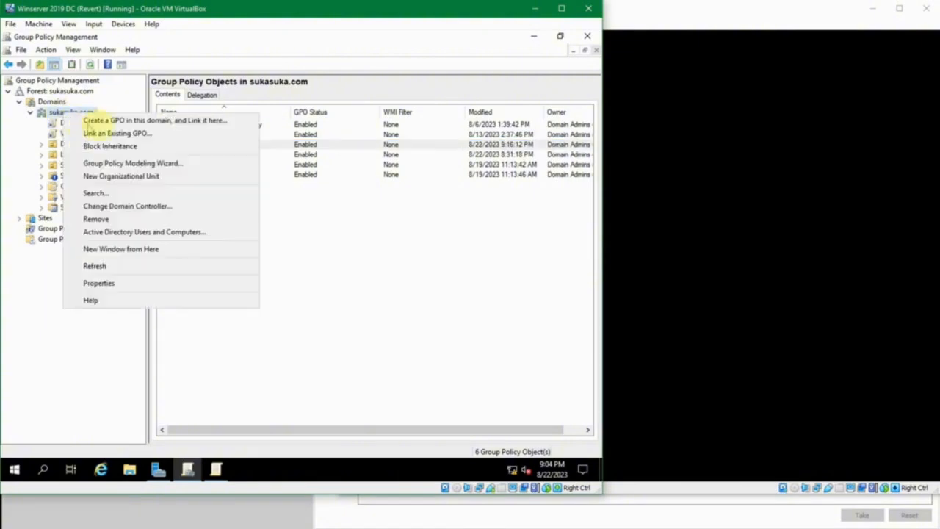
left_click(126, 134)
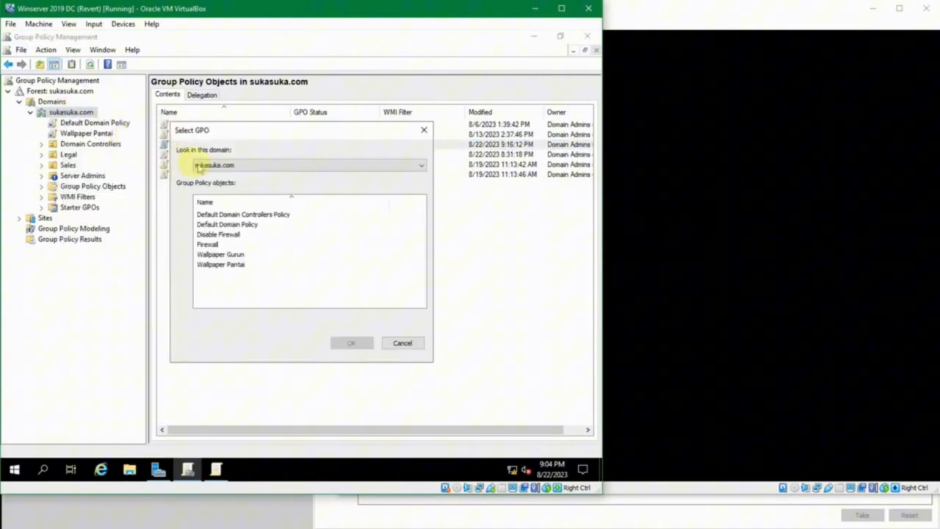
left_click(232, 235)
left_click(343, 342)
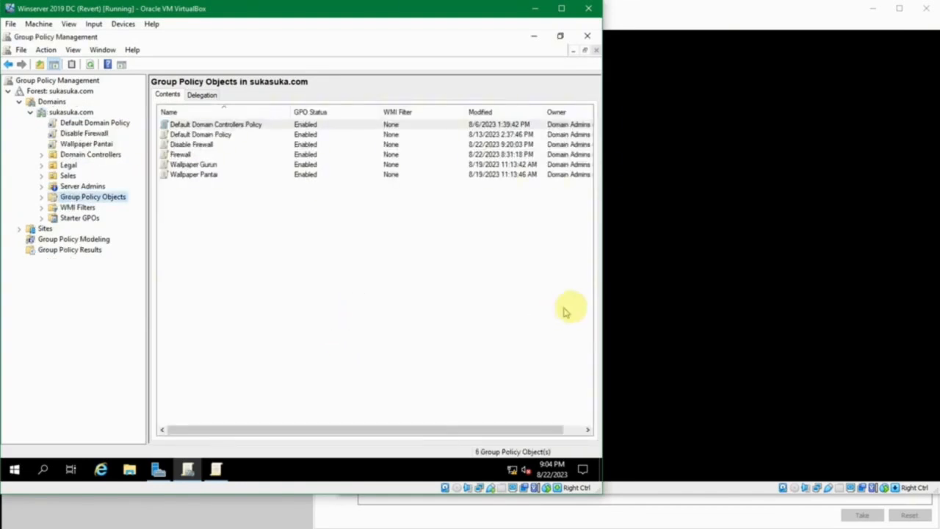
Switch to Oracle VM VirtualBox Manager and start the Windows 10 1 virtual machine.
left_click(335, 527)
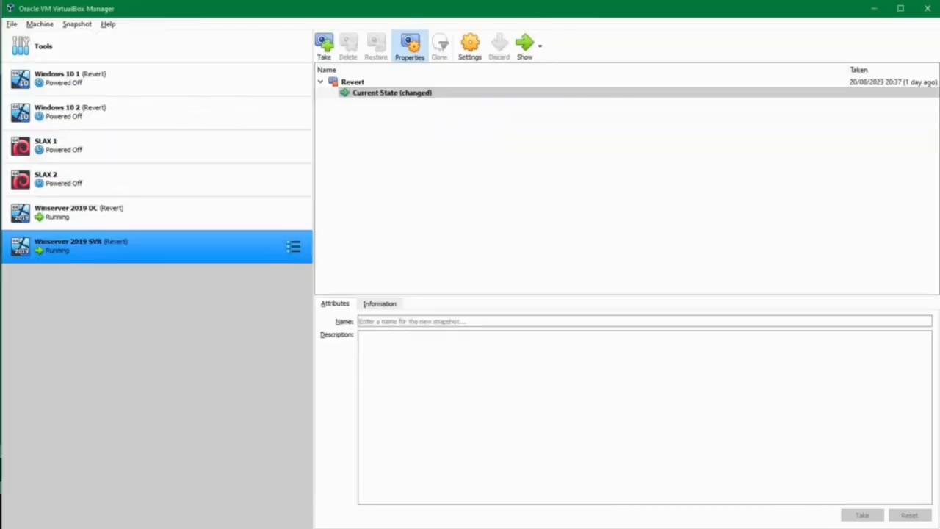
left_click(108, 90)
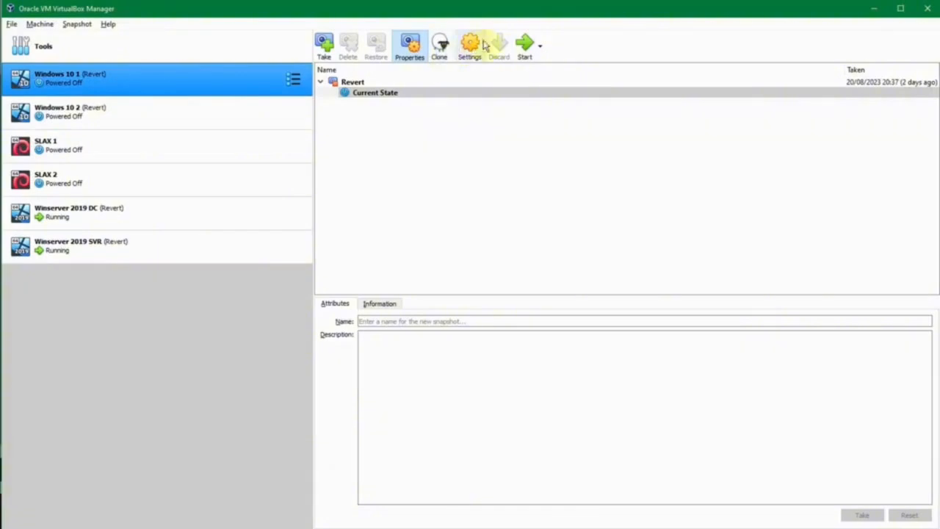
left_click(524, 44)
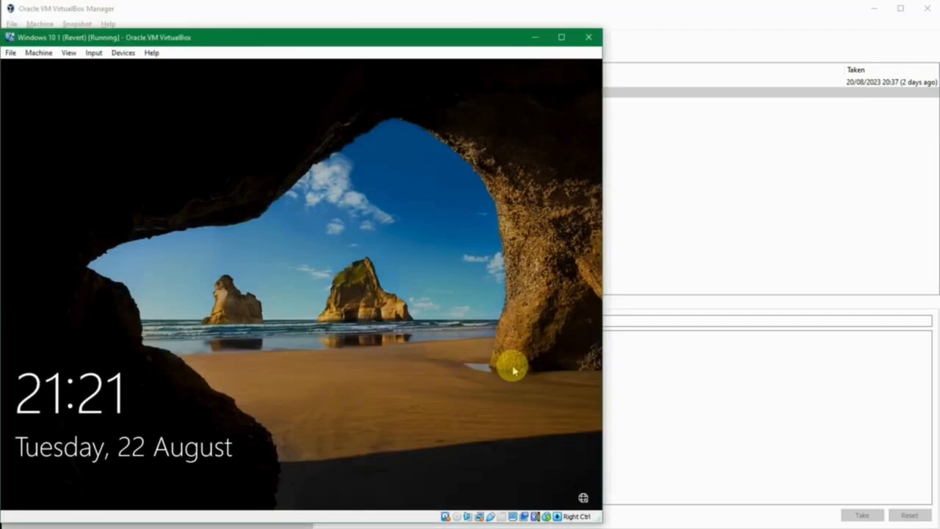
Sign in to the Windows 10 1 client with the domain user's account password.
left_click(513, 371)
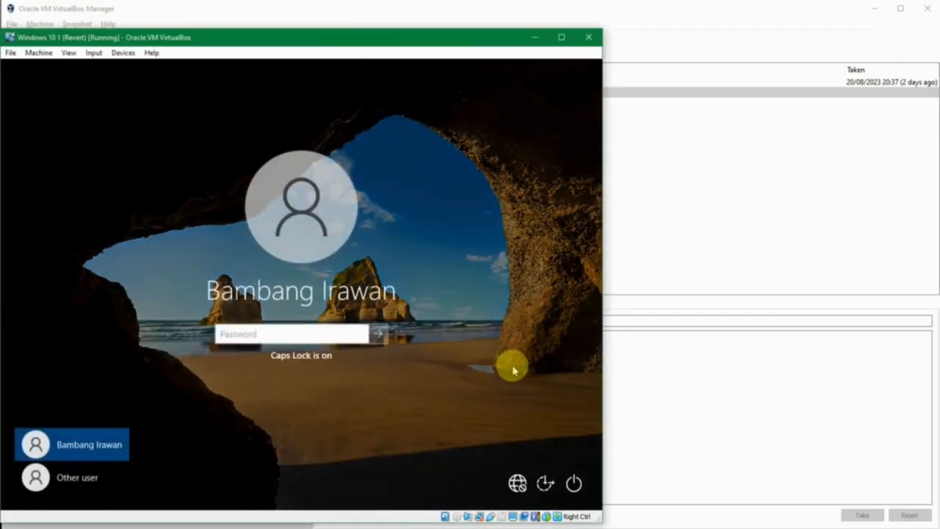
key("Caps_Lock")
type("••••")
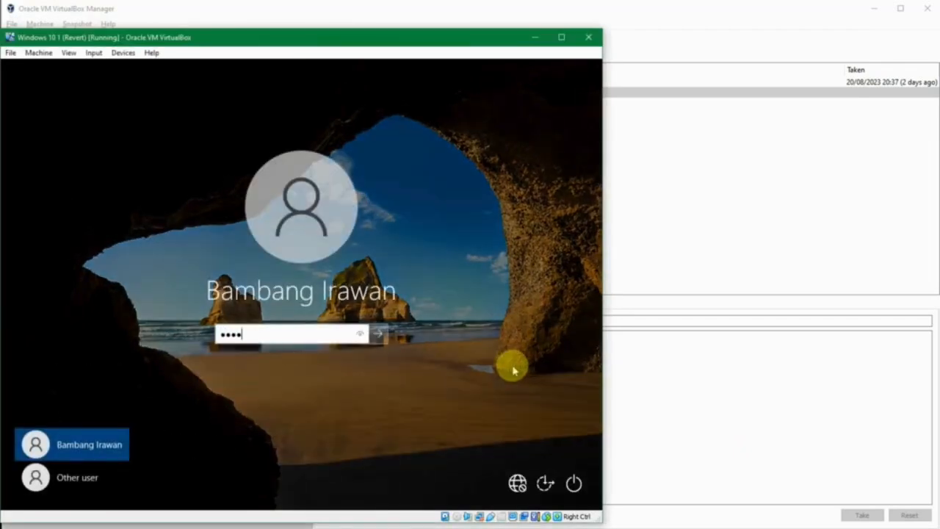
type("•••••••")
key("Return")
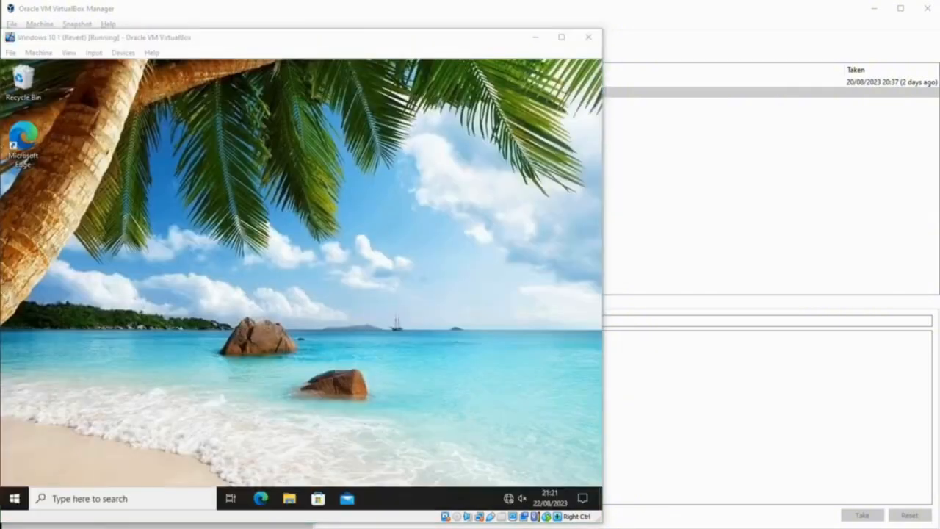
left_click(499, 389)
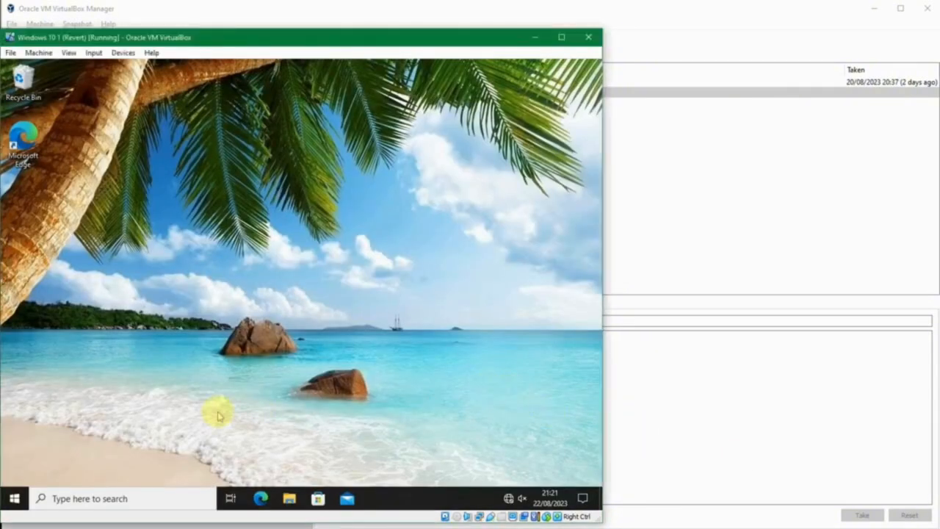
Open the client's Control Panel and display all its items as large icons.
key("super")
type("control")
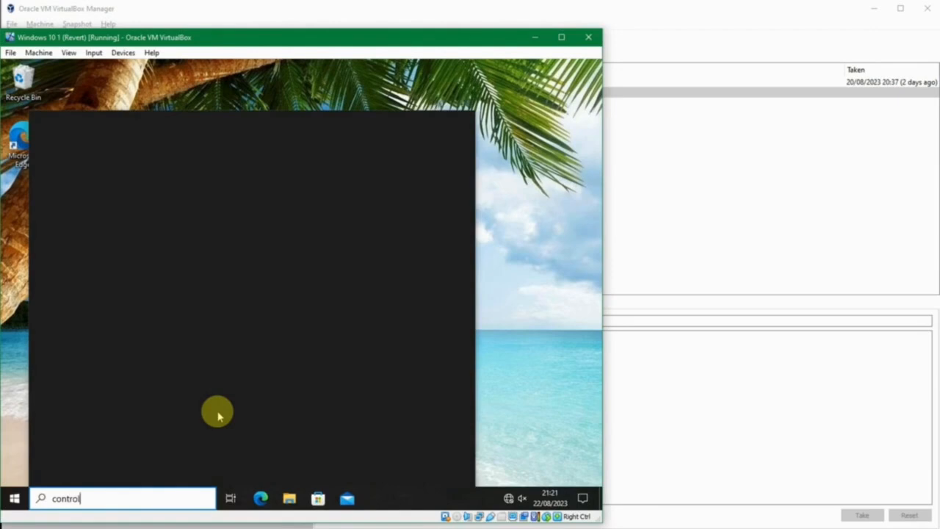
key("Return")
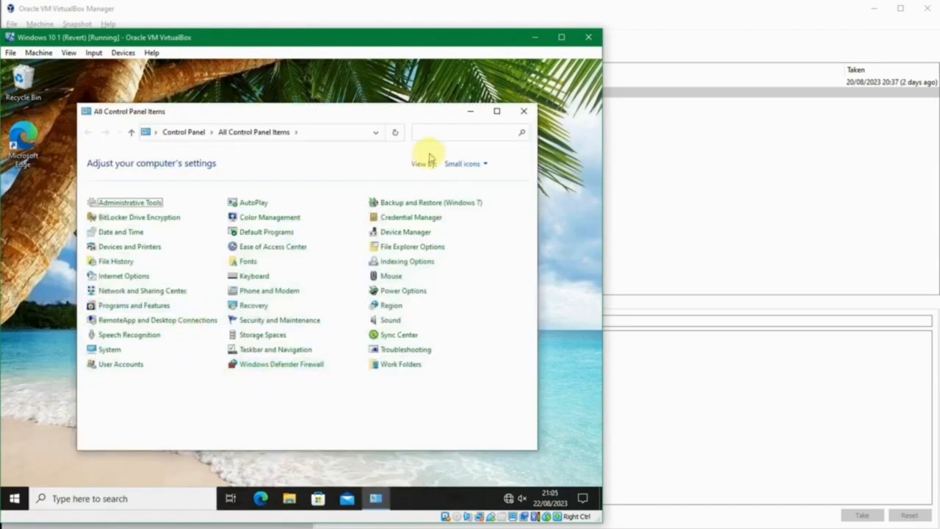
left_click(454, 163)
left_click(467, 195)
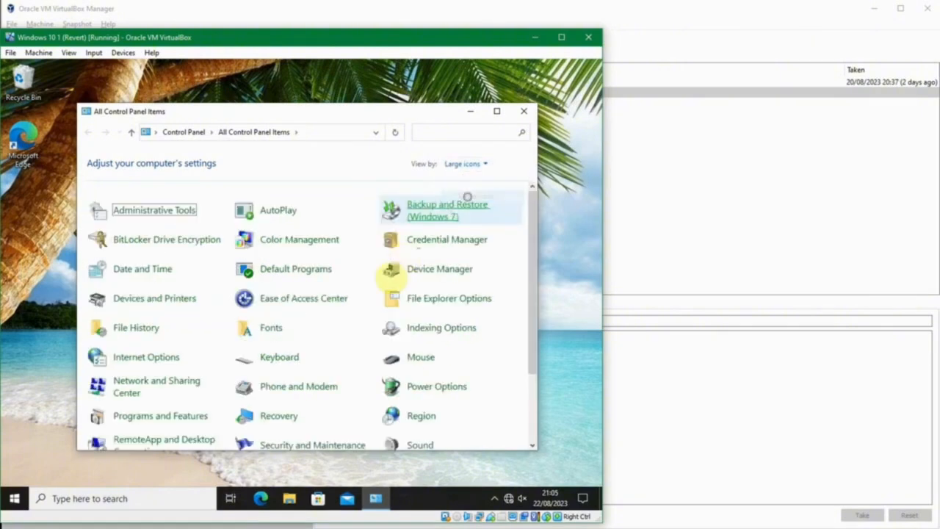
scroll(367, 301, "down", 3)
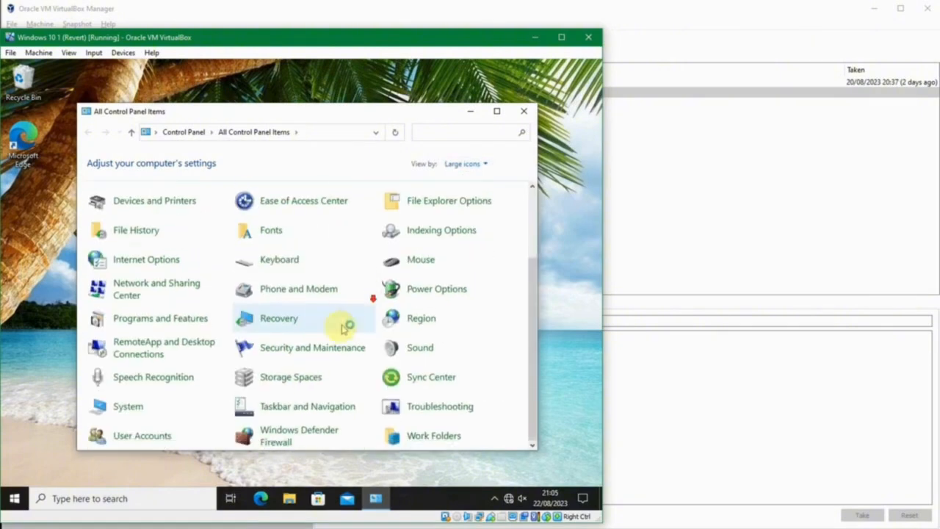
Open the client's Windows Defender Firewall and check the state of its domain, private and public networks.
left_click(296, 437)
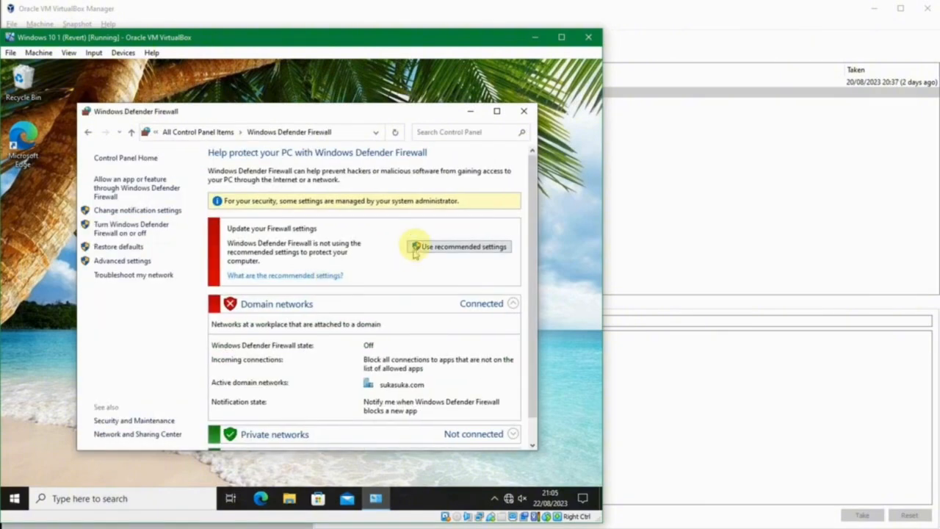
left_click(415, 248)
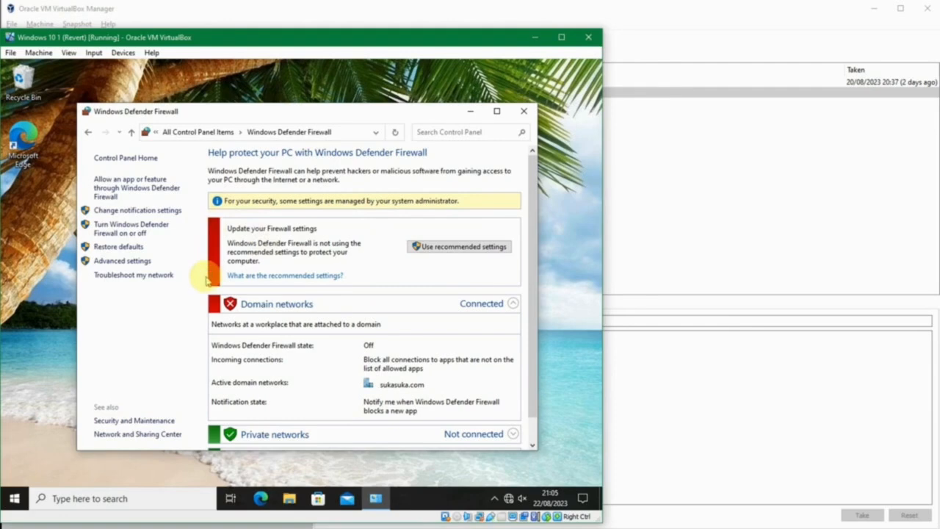
scroll(206, 271, "down", 1)
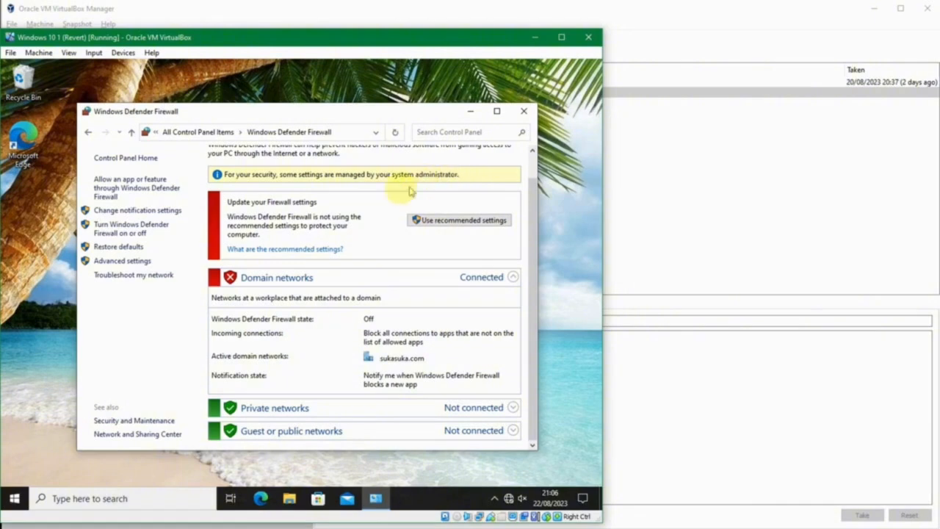
scroll(365, 252, "up", 1)
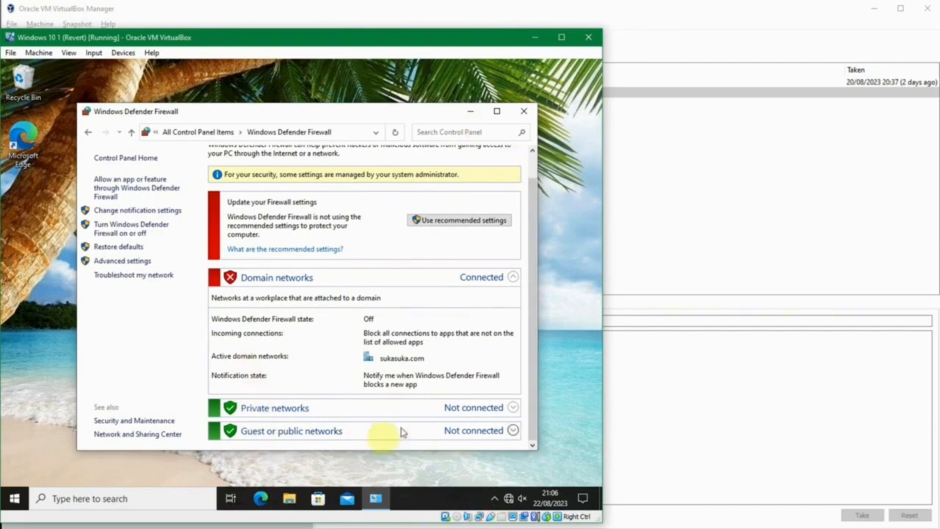
Compare the group policy objects on the Winserver 2019 DC machine with the Windows 10 1 client's firewall status, ending on the DC.
mouse_move(425, 528)
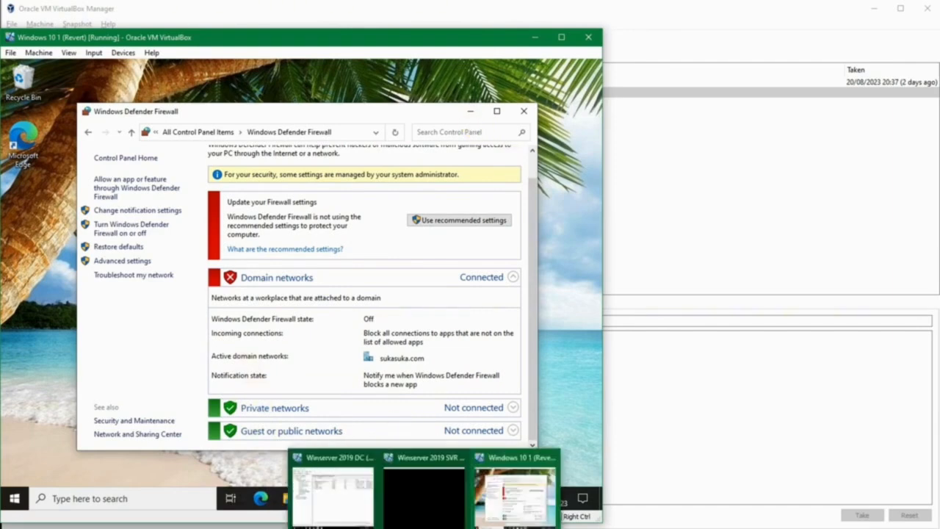
left_click(351, 498)
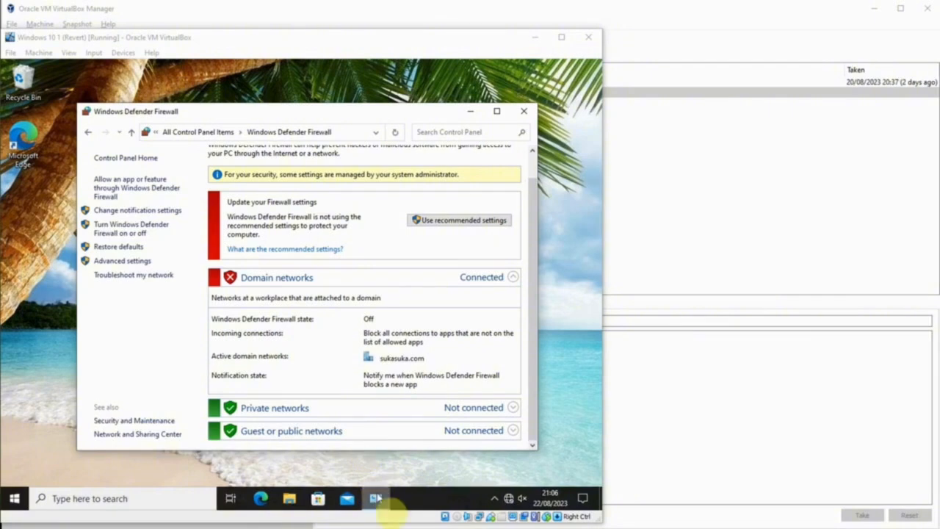
mouse_move(425, 528)
left_click(345, 501)
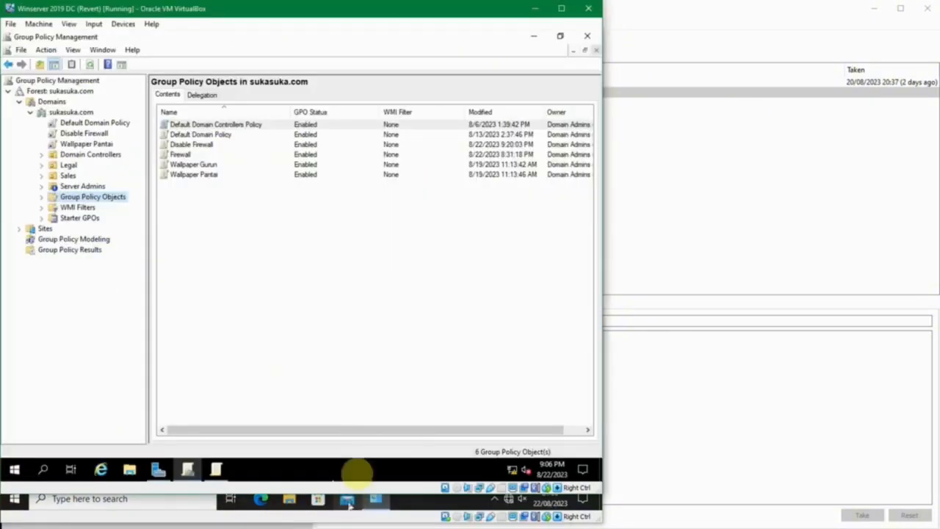
left_click(287, 215)
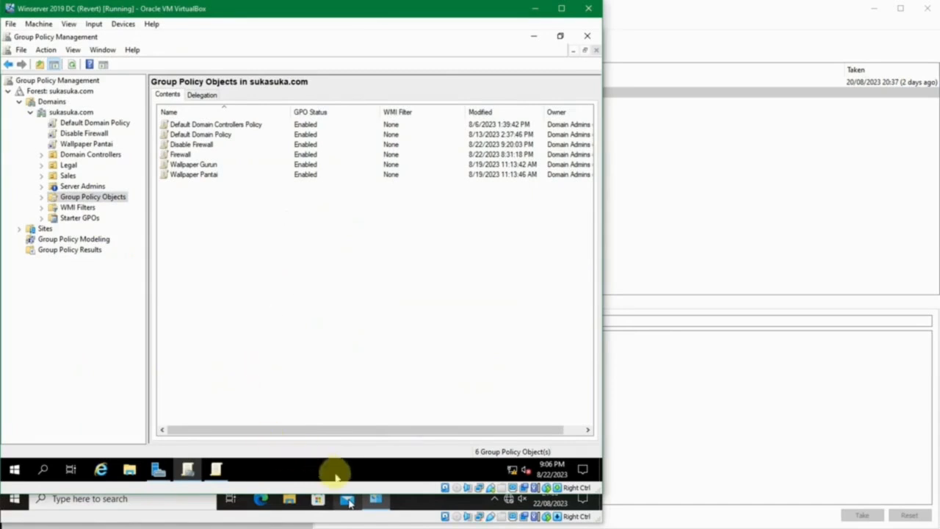
left_click(375, 499)
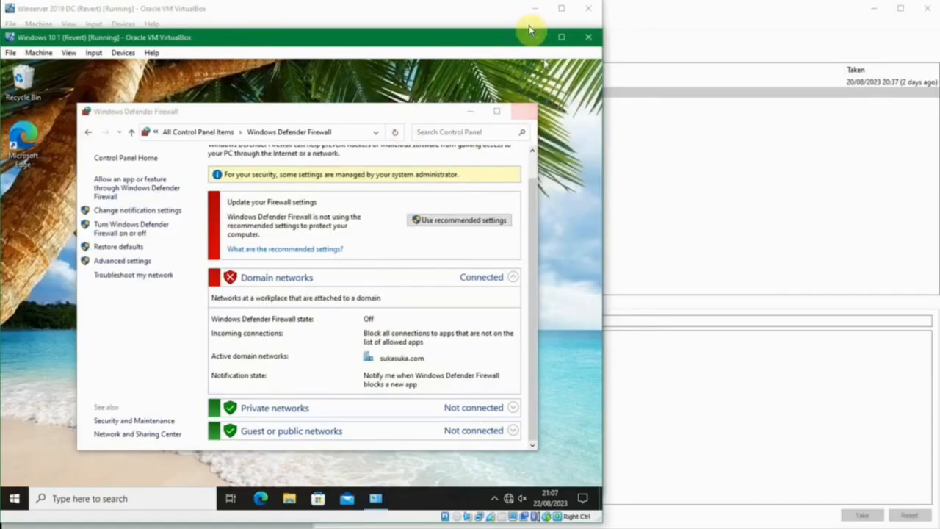
left_click(534, 37)
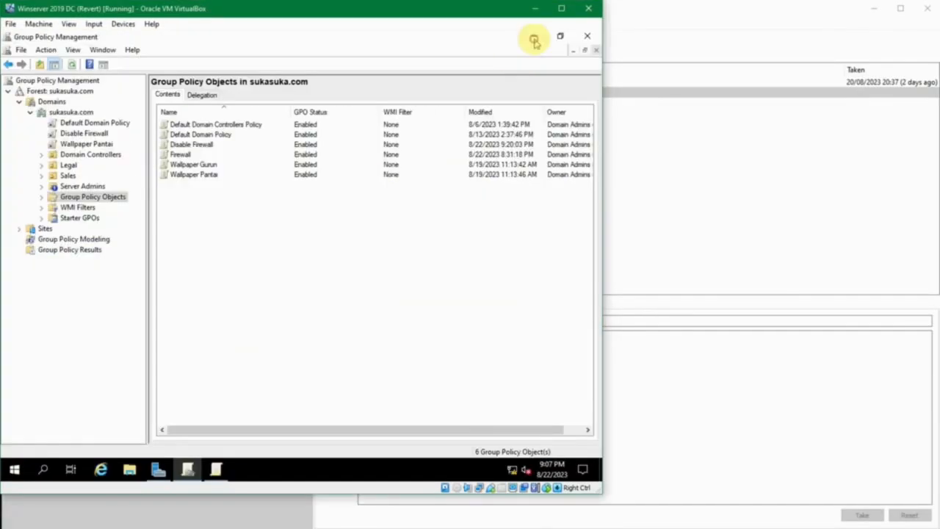
Bring back the Disable Firewall policy editor and show its Windows Defender Firewall Inbound Rules.
right_click(203, 193)
left_click(176, 196)
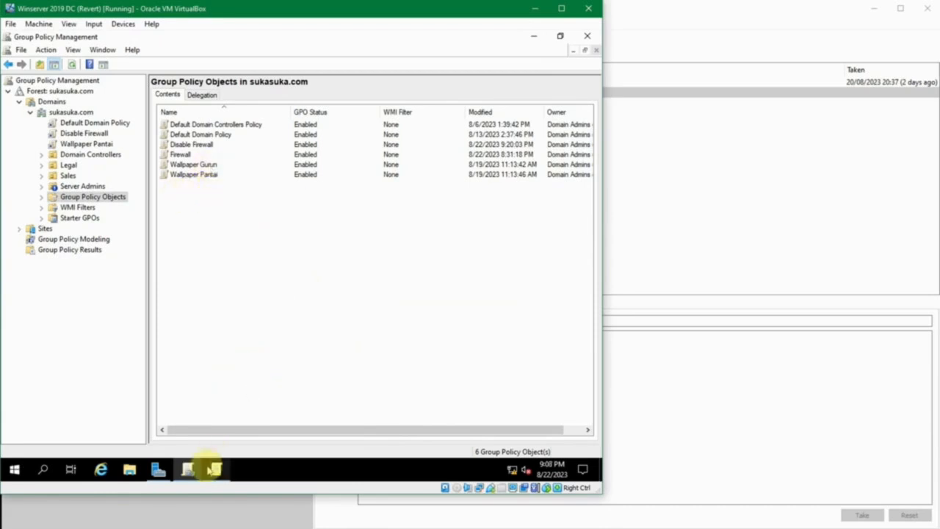
left_click(214, 468)
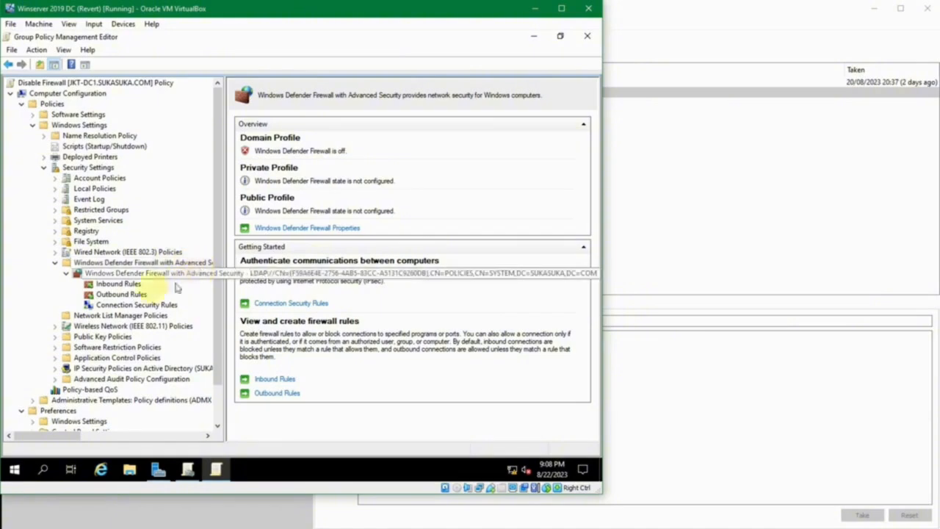
left_click(117, 283)
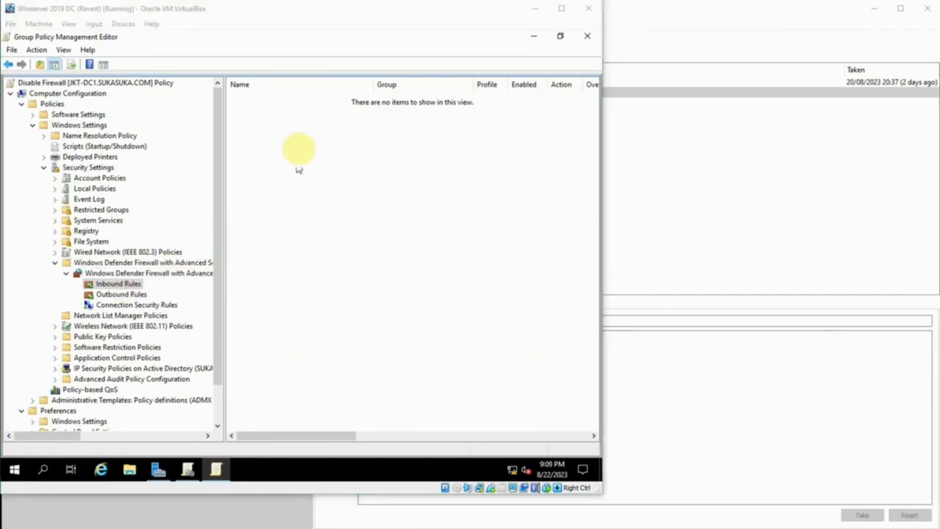
Start a new inbound rule in the Disable Firewall policy and reposition the rule wizard window.
left_click(299, 170)
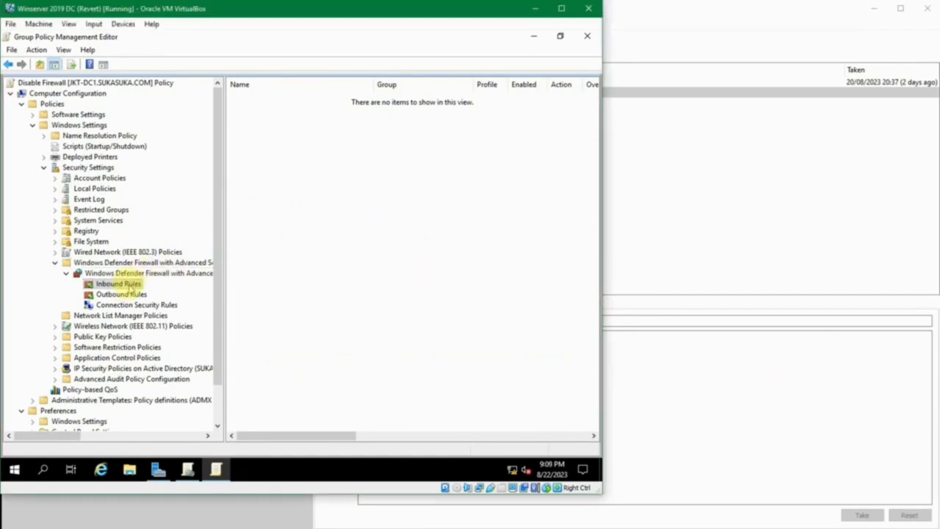
right_click(294, 141)
left_click(328, 150)
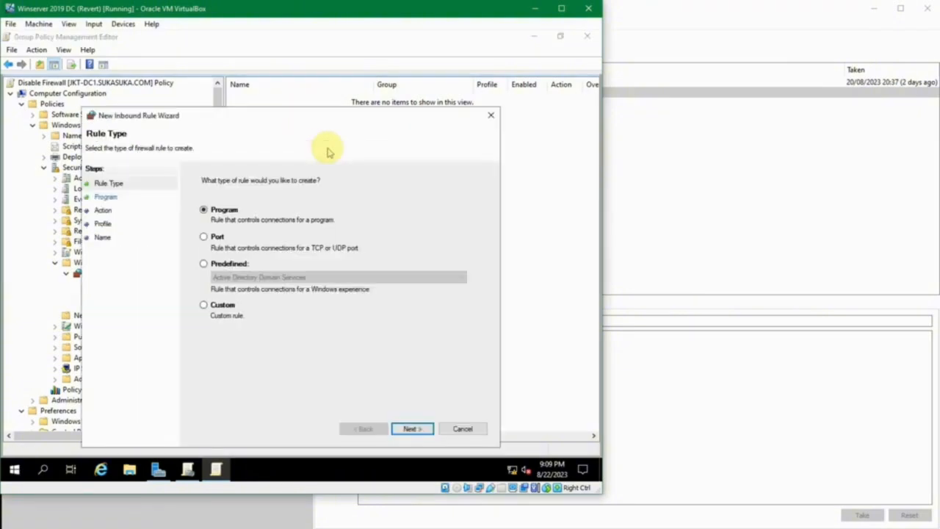
left_click_drag(326, 115, 317, 84)
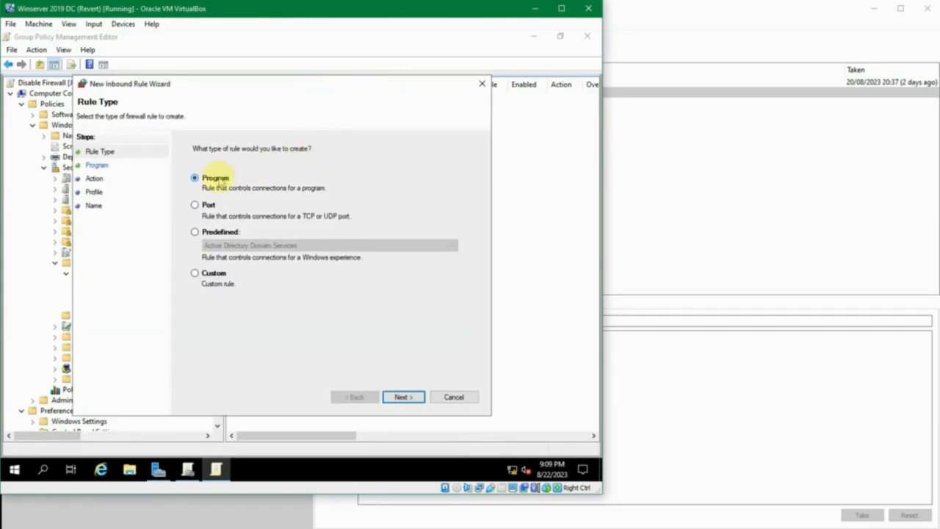
Review the Port, Predefined and Custom rule types and the list of predefined services, and choose Program as the rule type.
left_click(209, 205)
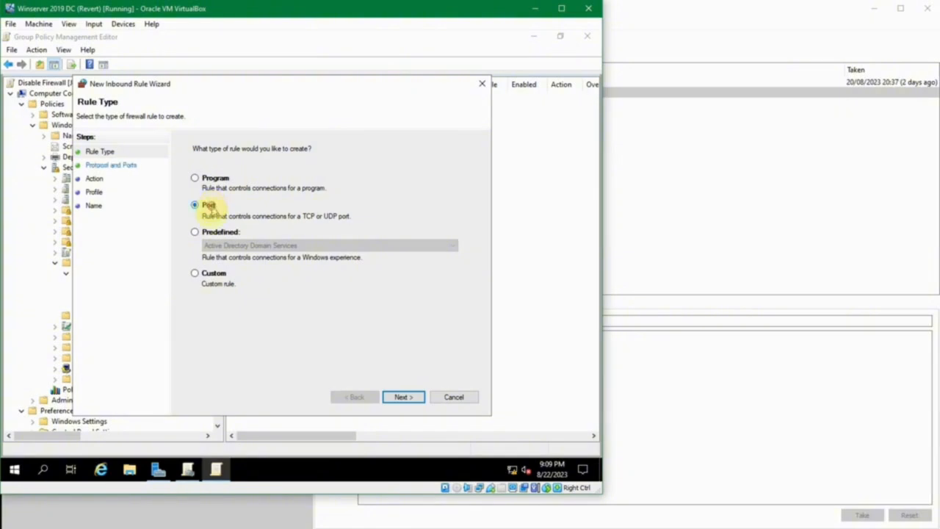
left_click(216, 232)
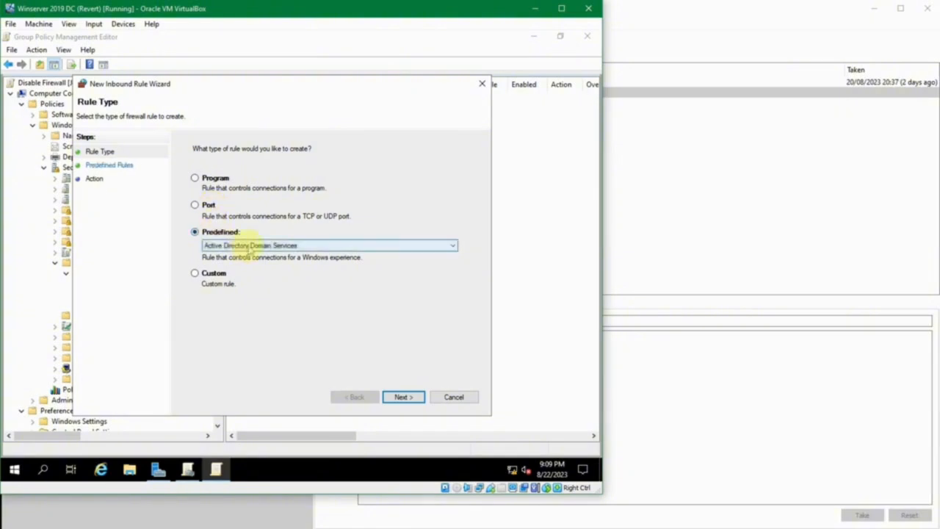
left_click(250, 246)
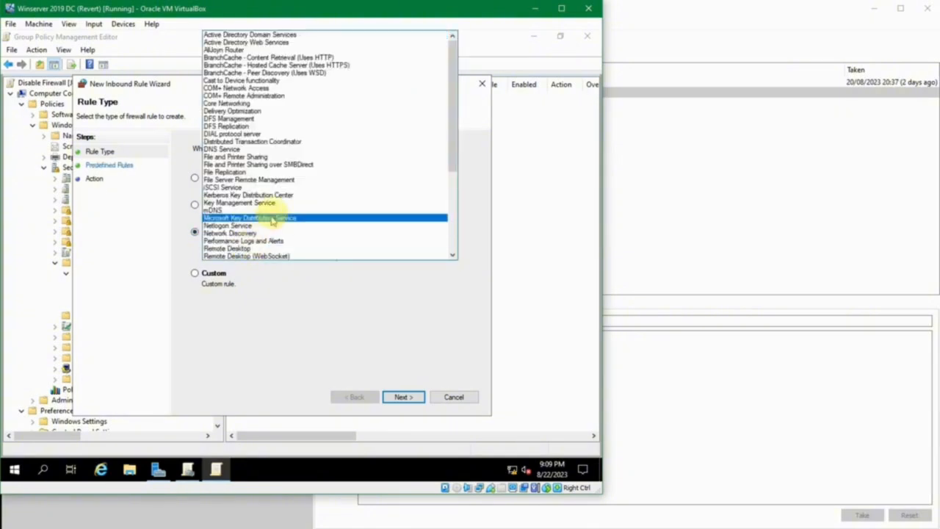
scroll(268, 212, "down", 6)
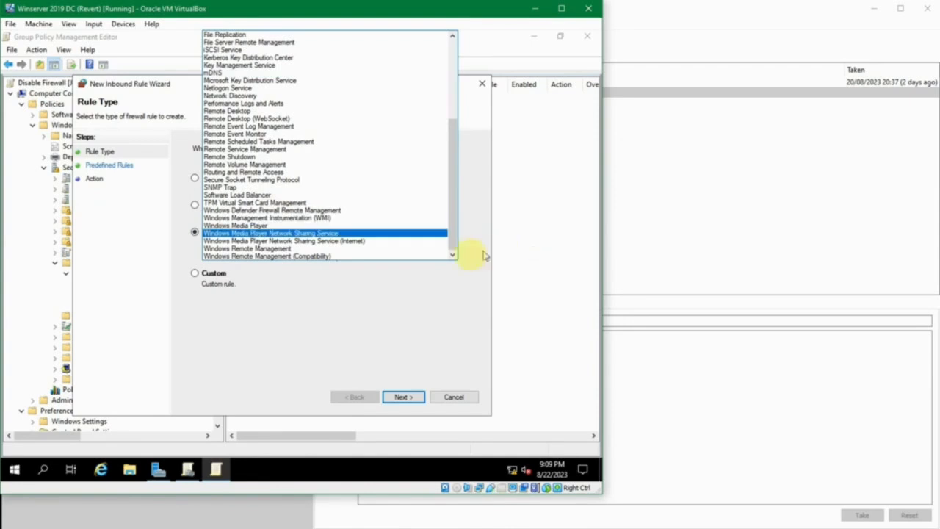
left_click(462, 268)
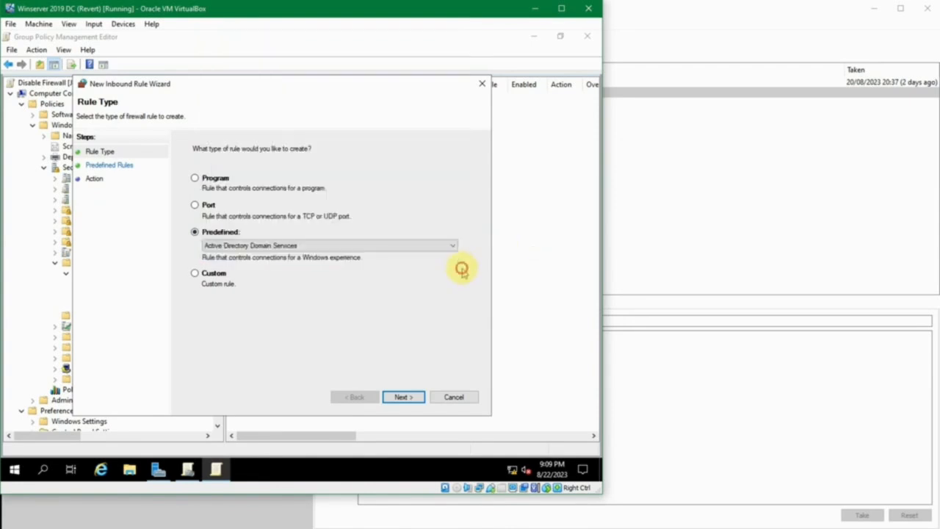
left_click(222, 275)
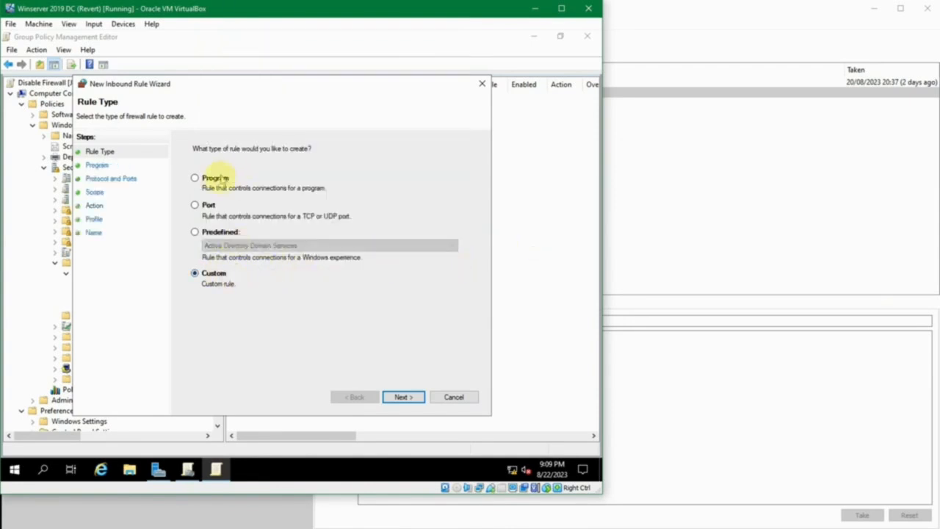
left_click(215, 177)
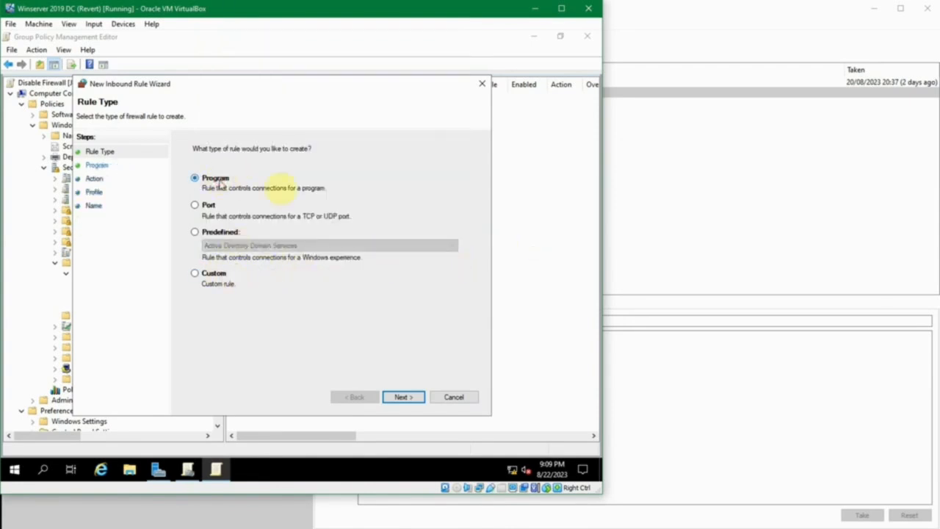
left_click(409, 396)
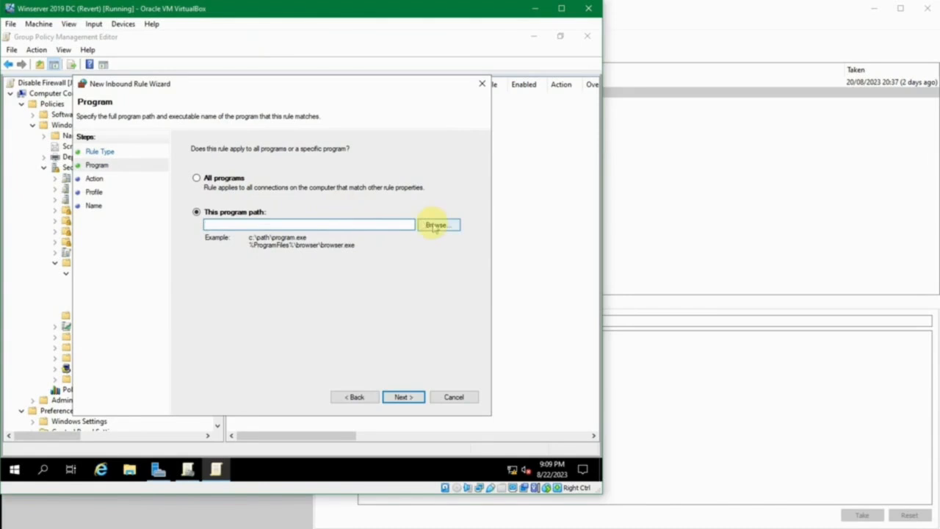
Browse to firefox.exe in Program Files\Mozilla Firefox and set it as the program path of the inbound rule.
left_click(14, 470)
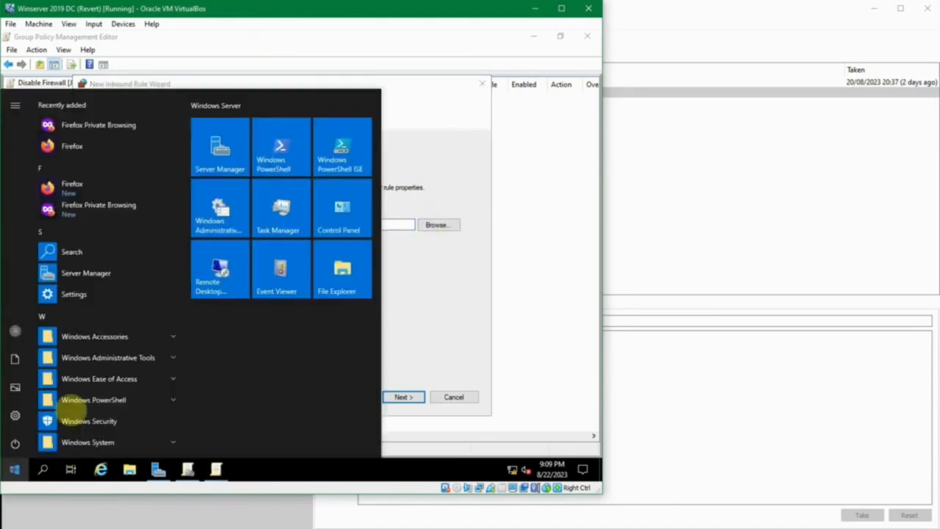
left_click(442, 145)
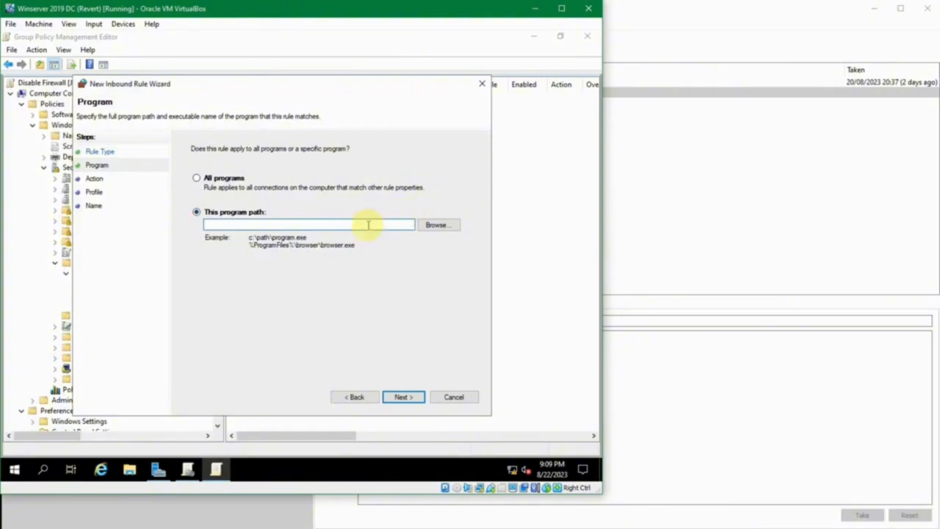
left_click(439, 225)
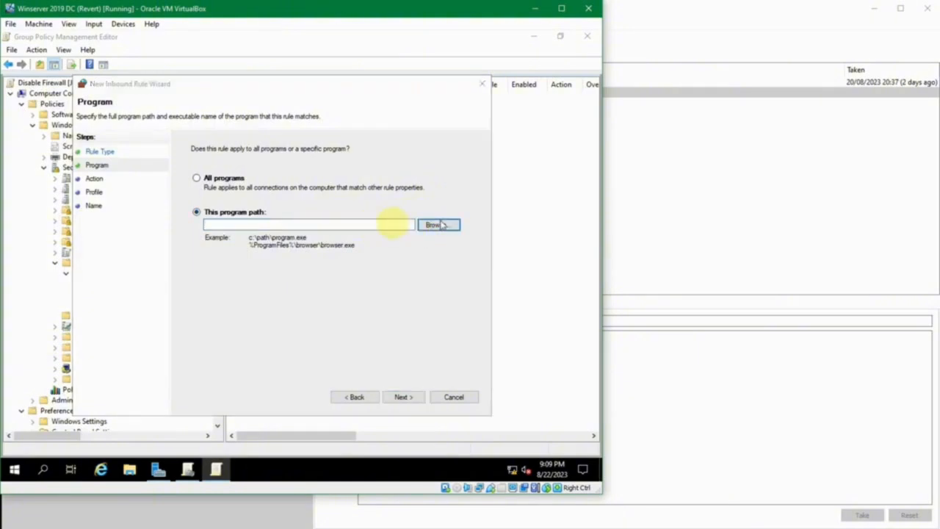
left_click(136, 288)
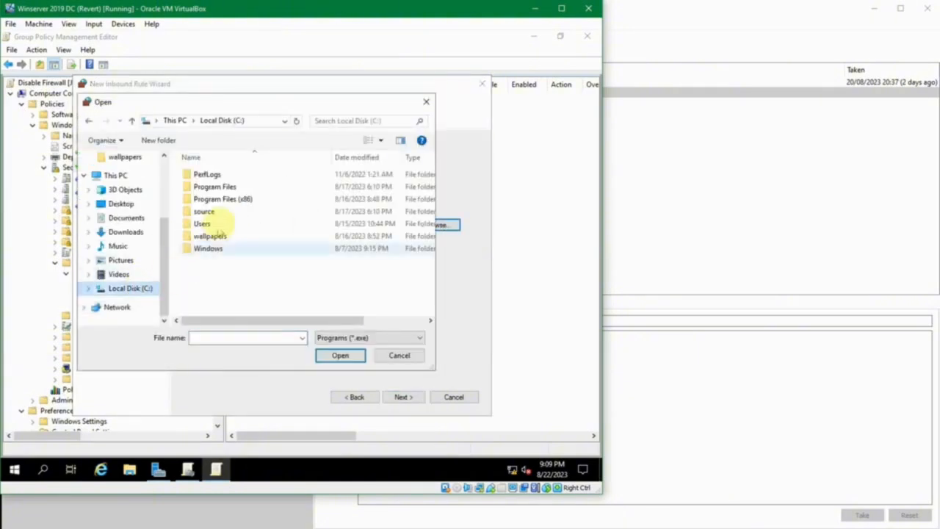
double_click(221, 186)
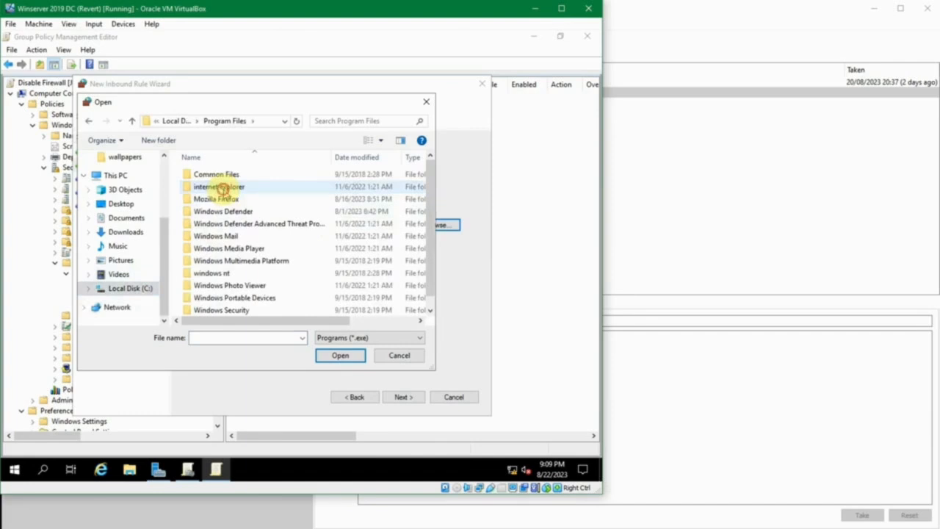
double_click(228, 200)
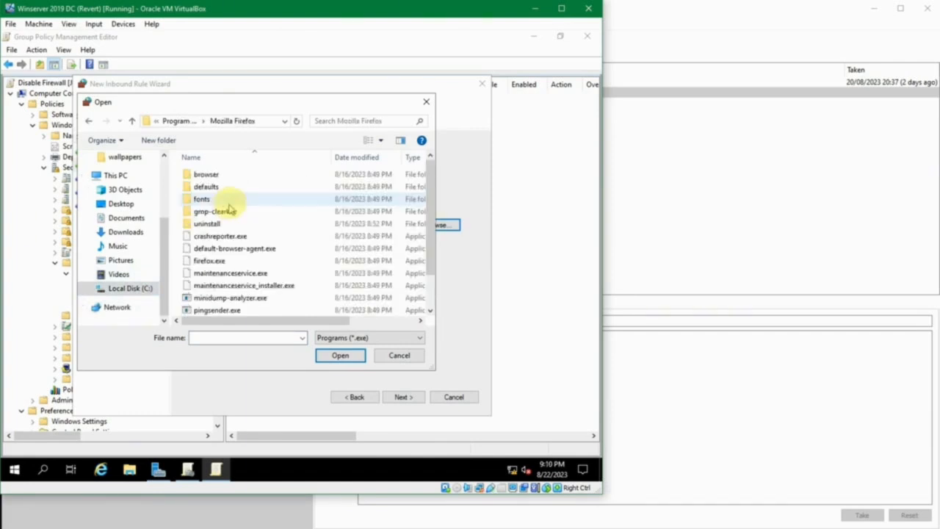
scroll(234, 210, "down", 1)
left_click(228, 223)
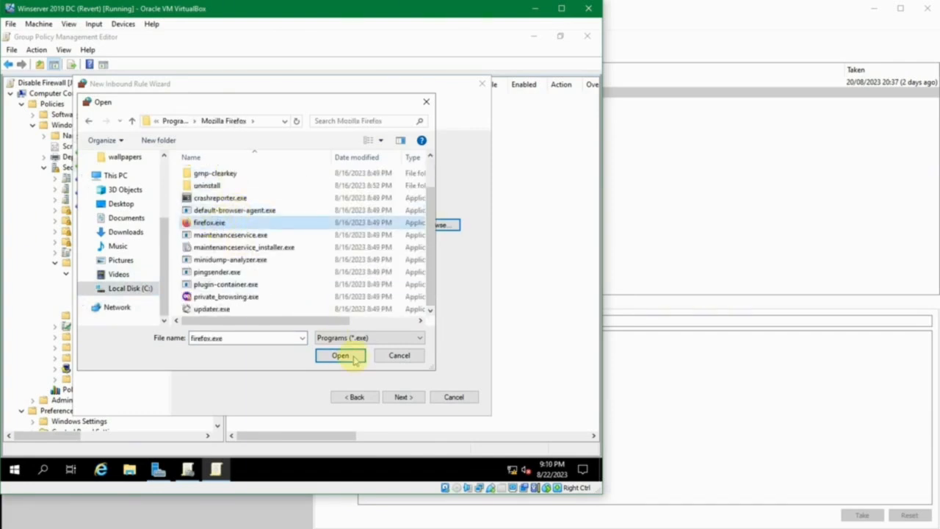
left_click(353, 356)
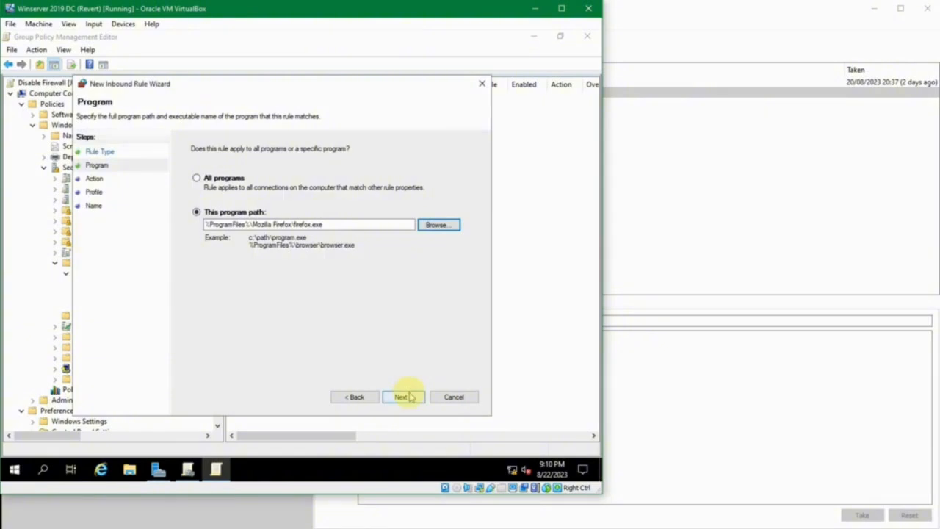
Set the action of the Firefox inbound rule to block the connection.
left_click(411, 397)
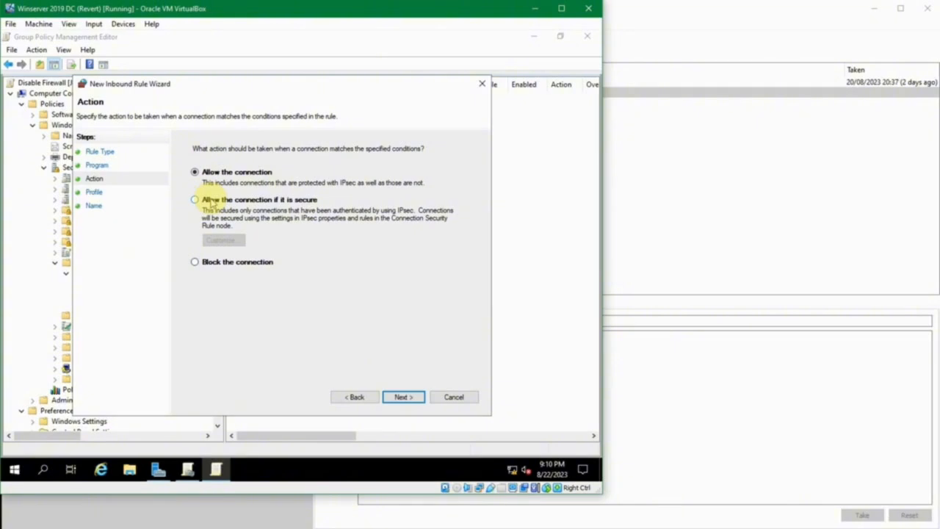
left_click(210, 263)
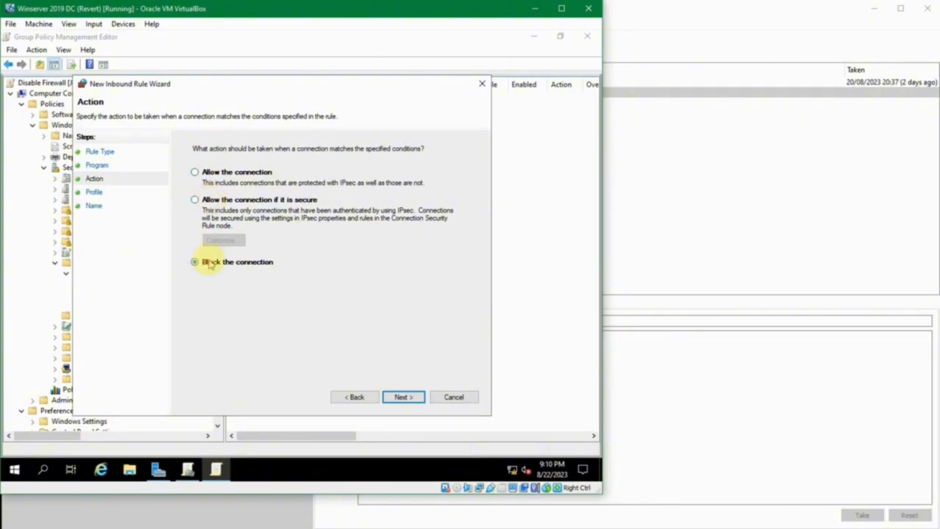
left_click(404, 397)
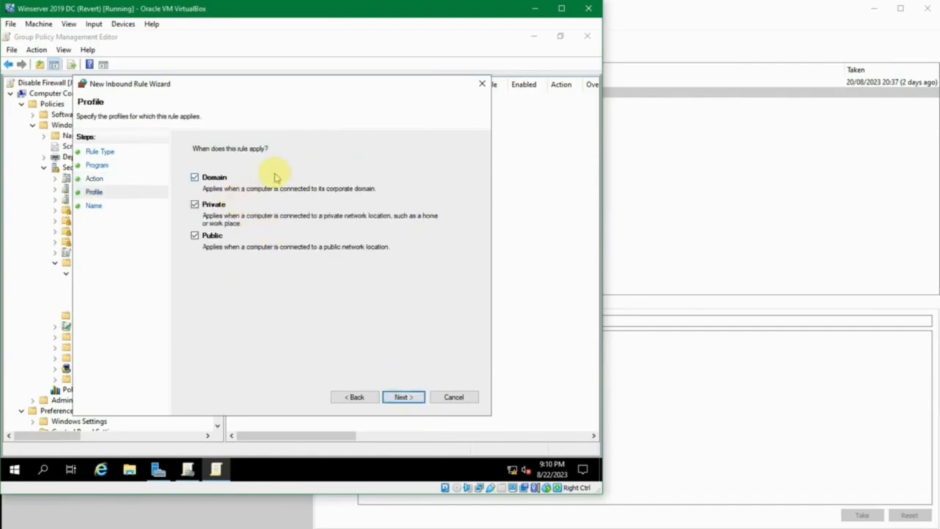
left_click(194, 205)
left_click(194, 235)
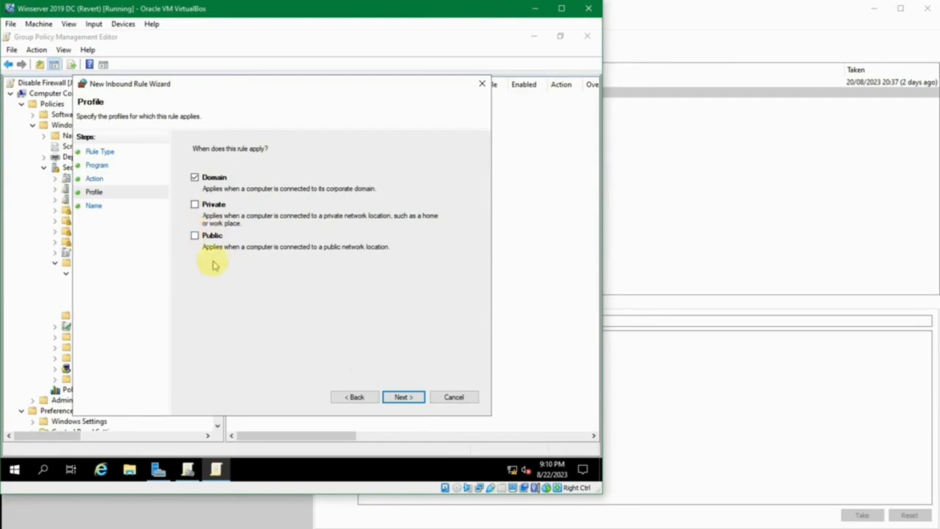
left_click(195, 204)
left_click(195, 235)
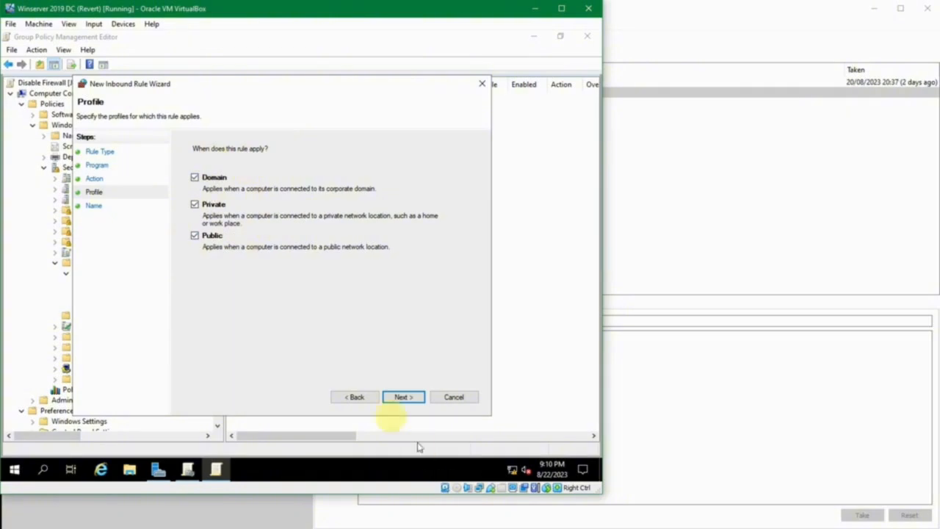
Accept the Domain, Private and Public profiles, name the rule Disable Koneksi Firefox, and finish creating it.
left_click(396, 398)
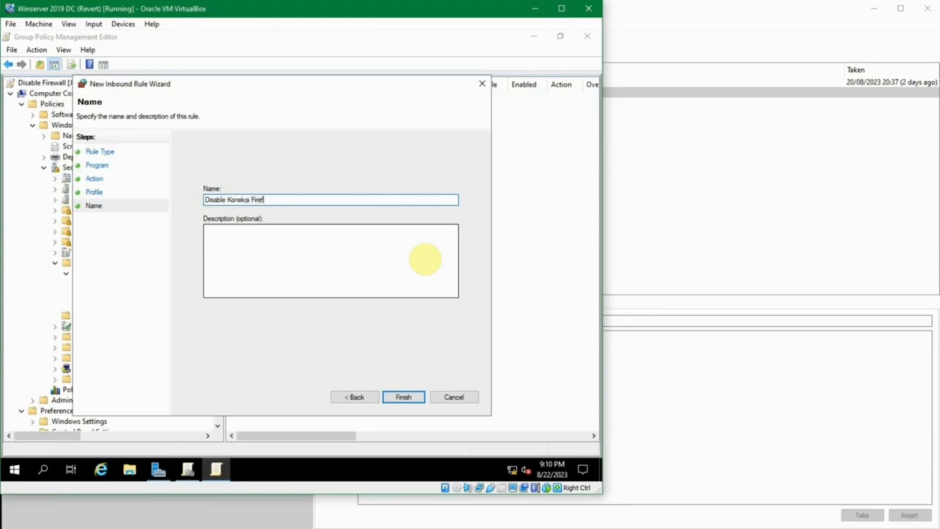
left_click(381, 264)
type("Disable Koneksi Firefox")
left_click(403, 397)
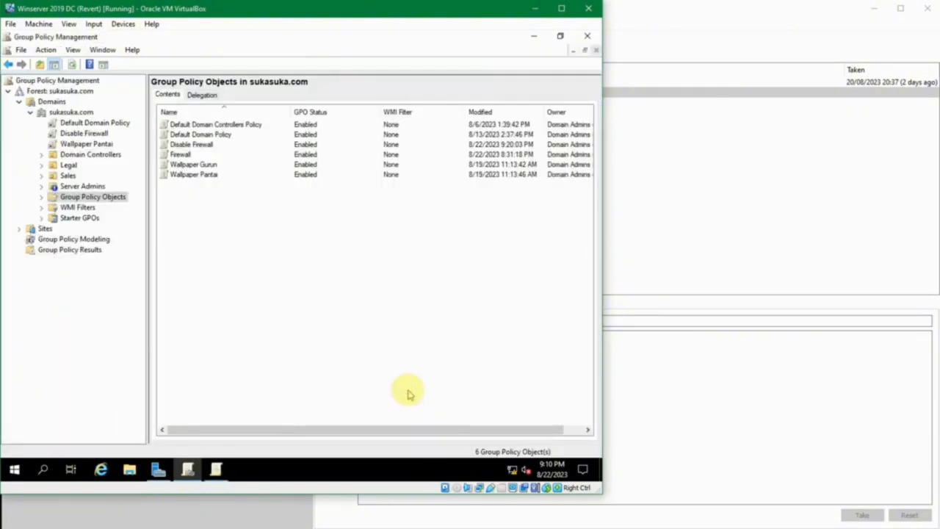
left_click(14, 471)
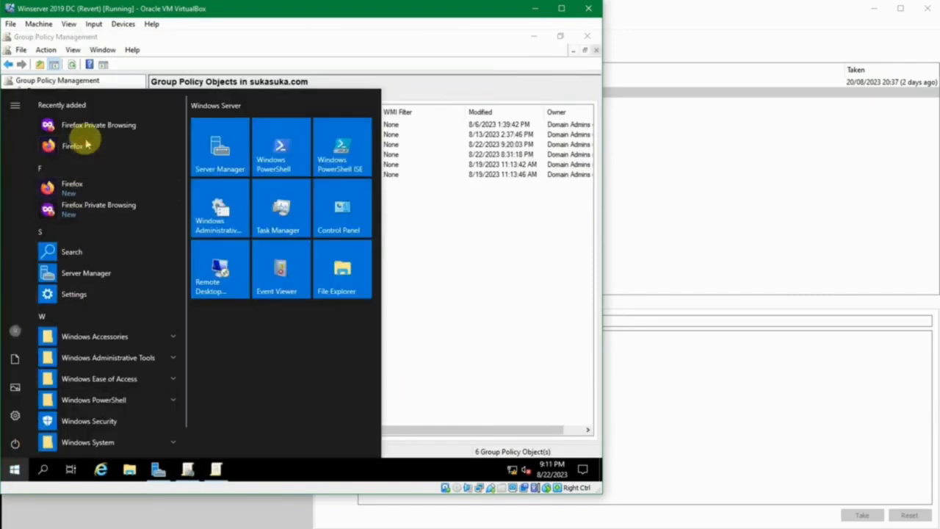
left_click(83, 141)
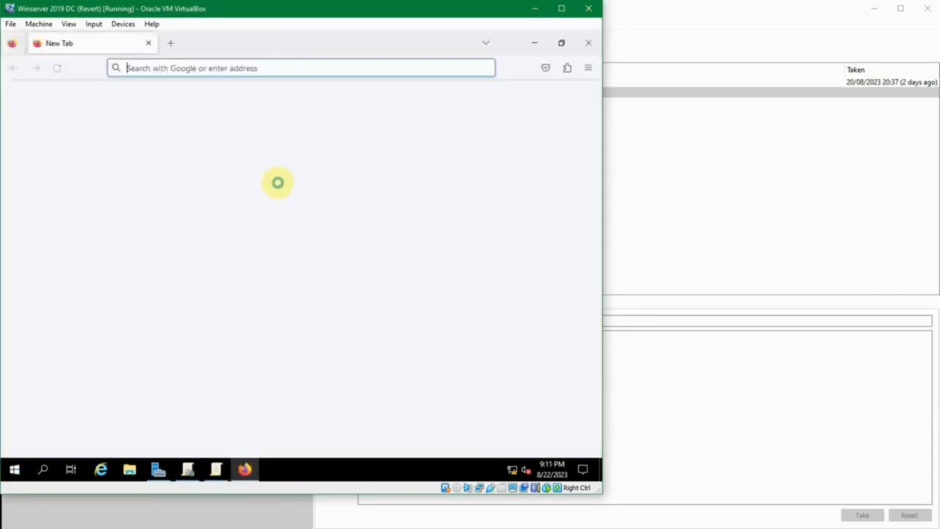
left_click(286, 72)
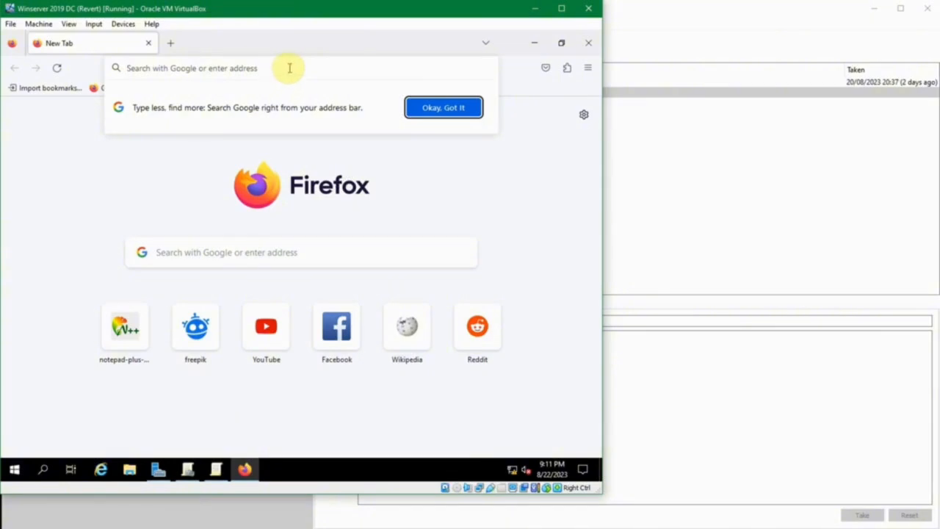
type("g")
key("BackSpace")
type("go")
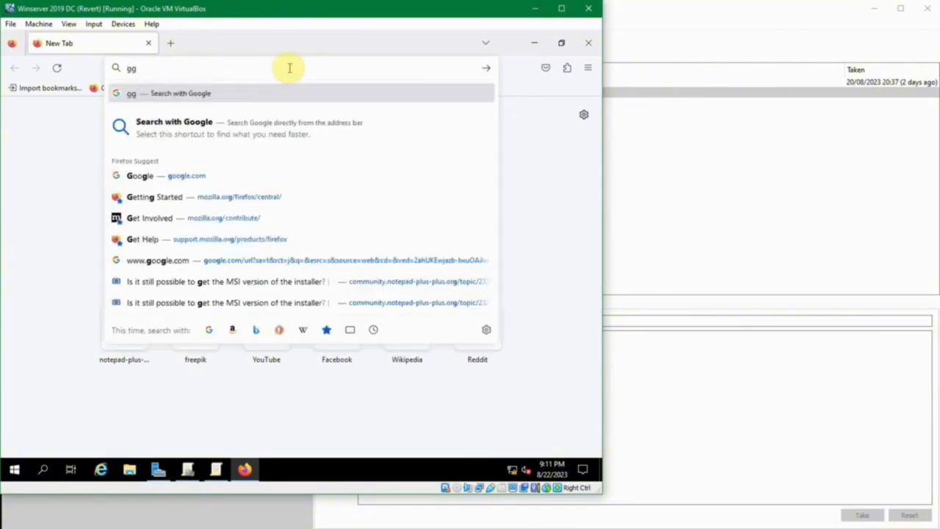
key("Return")
left_click(290, 68)
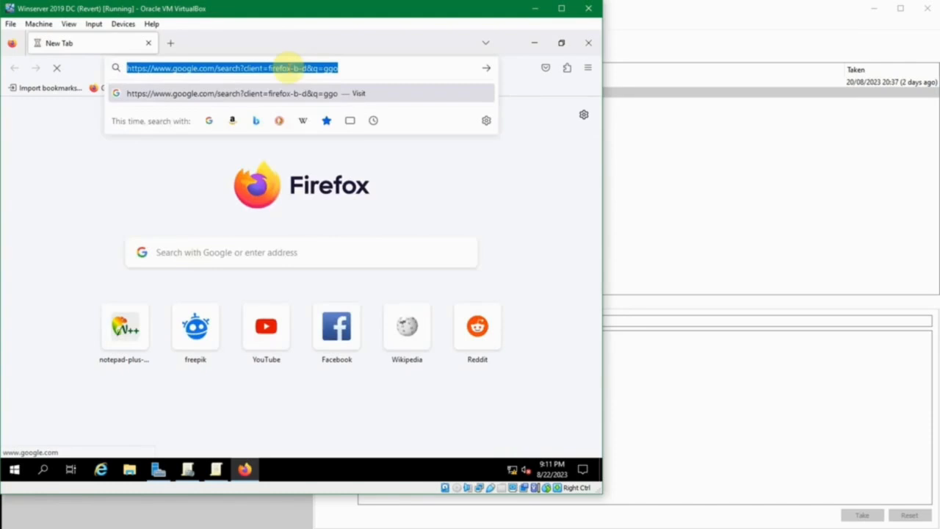
type("google.com")
key("Return")
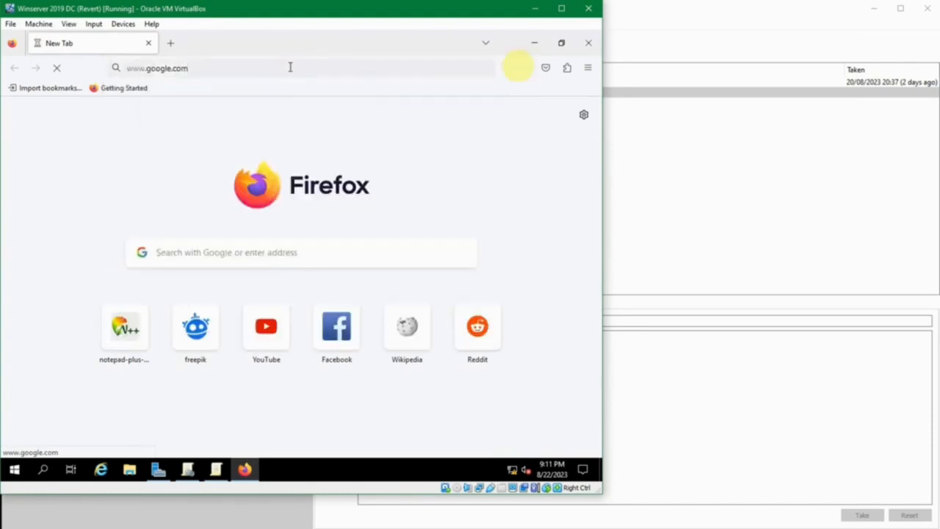
left_click(580, 48)
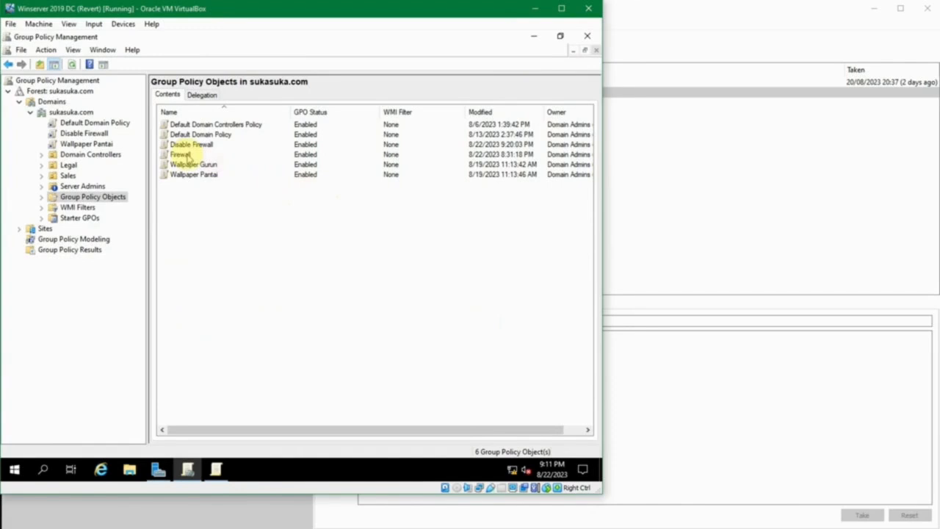
Switch back to the Disable Firewall policy editor and check the Disable Koneksi Firefox entry in the Inbound Rules.
left_click(218, 470)
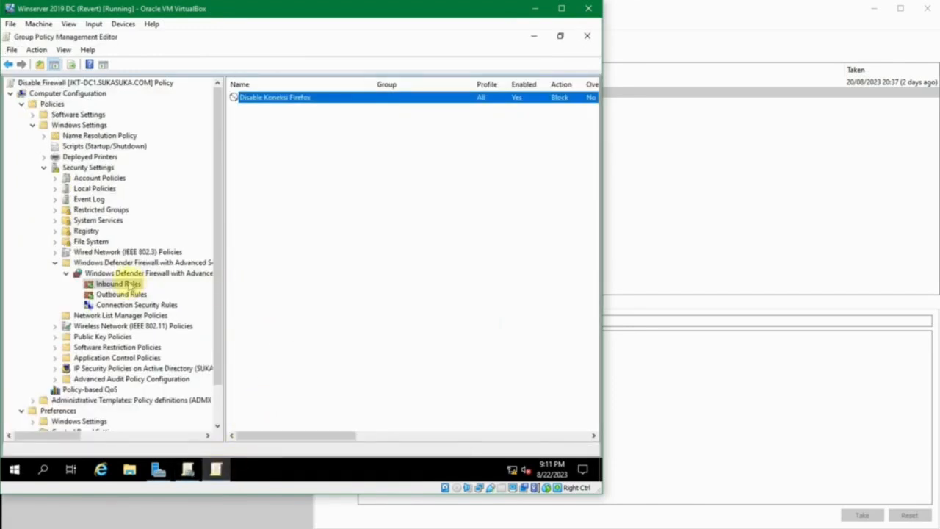
left_click(270, 125)
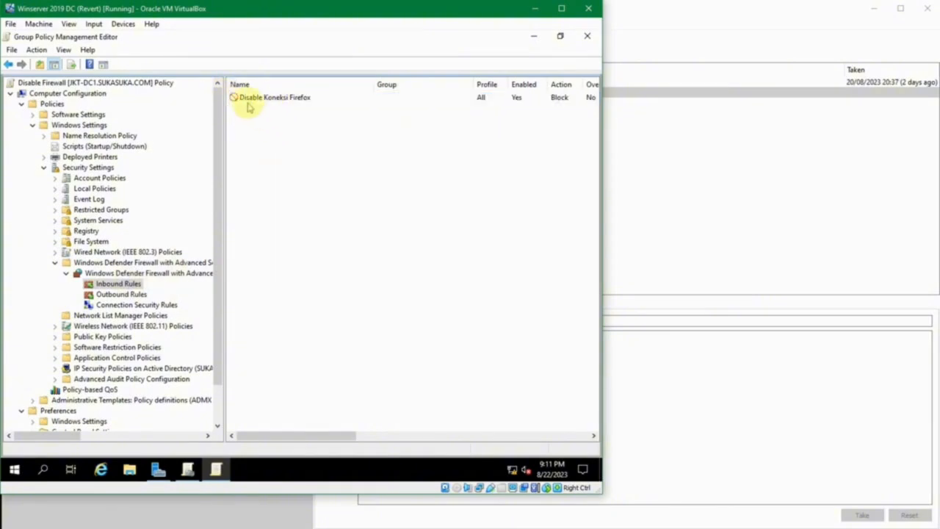
Start a new inbound rule in the Disable Firewall policy and choose Port as its rule type.
right_click(255, 121)
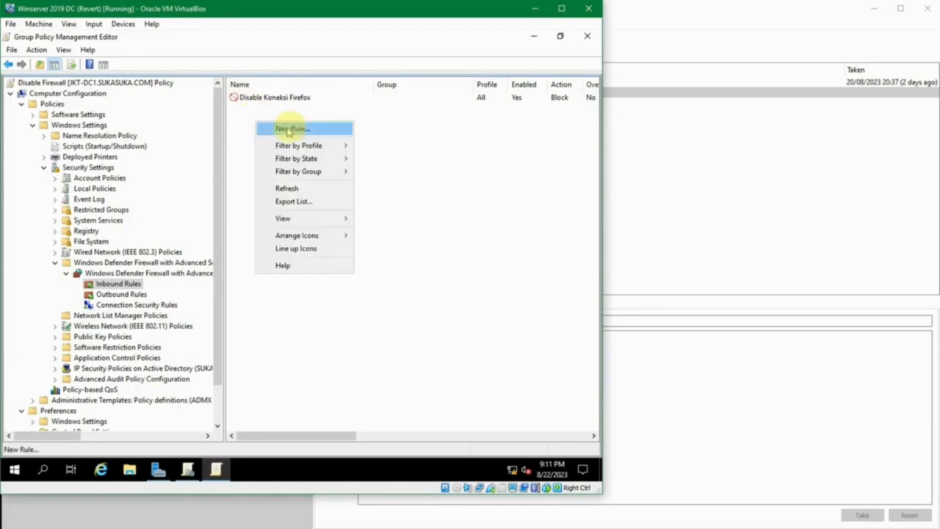
left_click(291, 127)
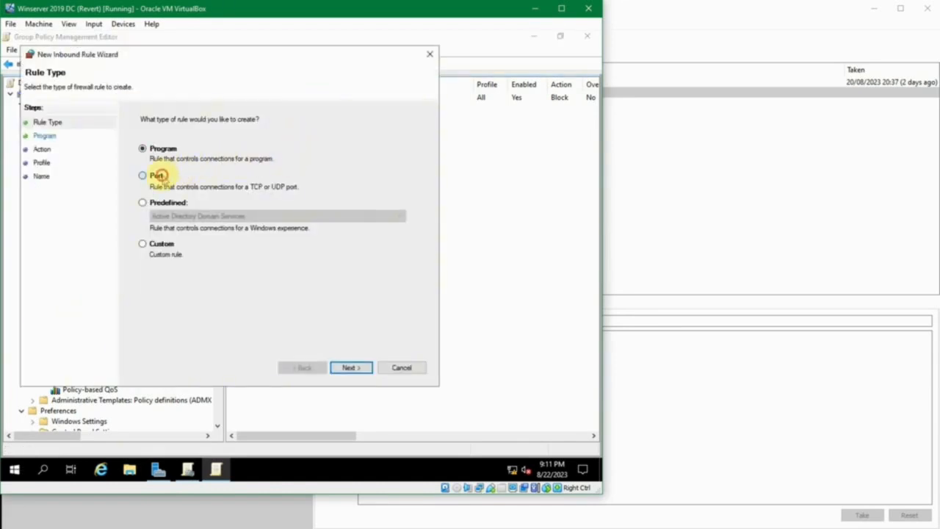
left_click(156, 175)
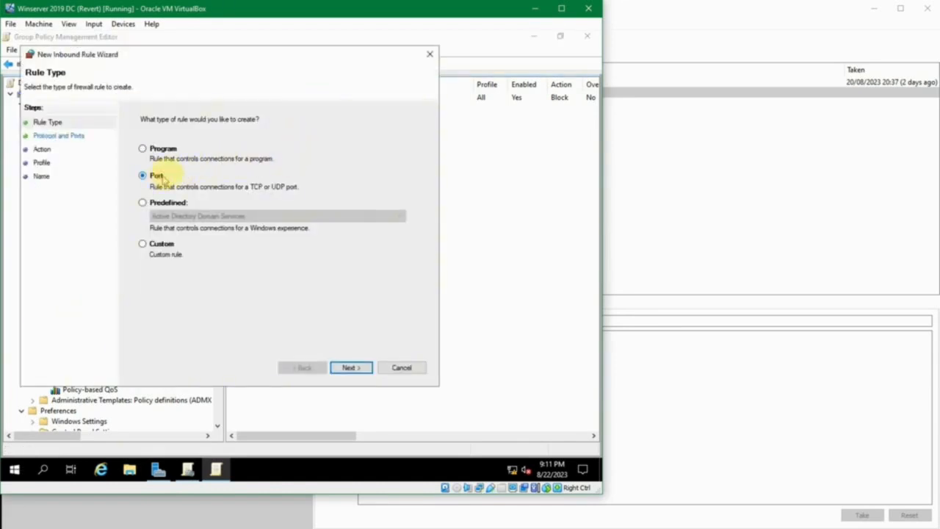
left_click(359, 369)
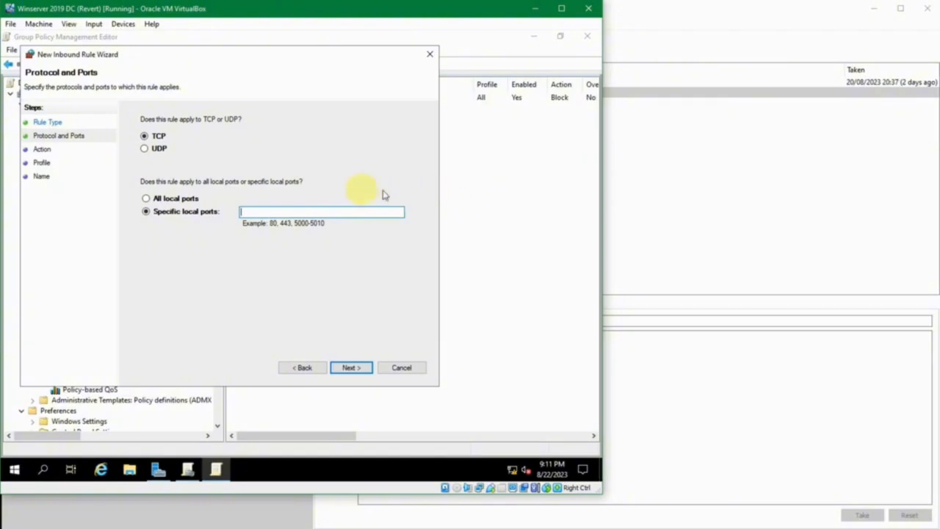
Apply the port rule to TCP with the specific local port 3389.
left_click(169, 199)
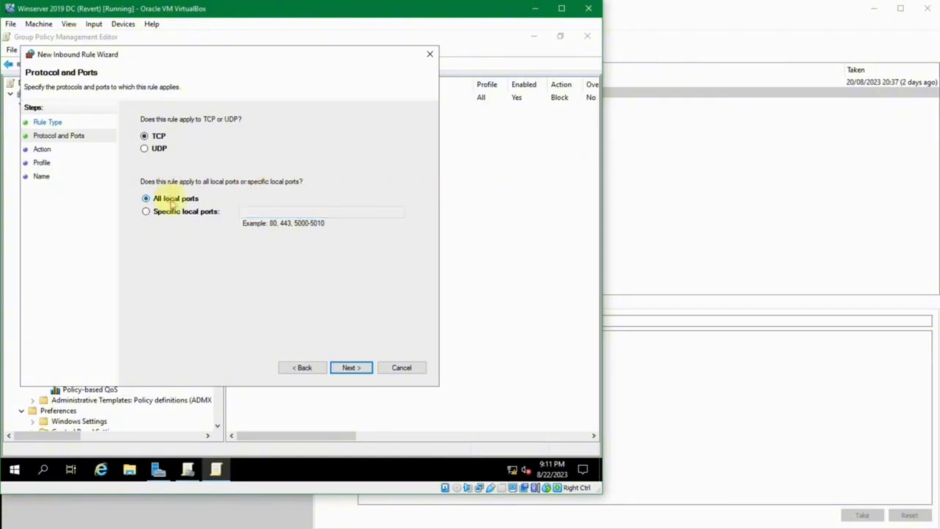
left_click(175, 212)
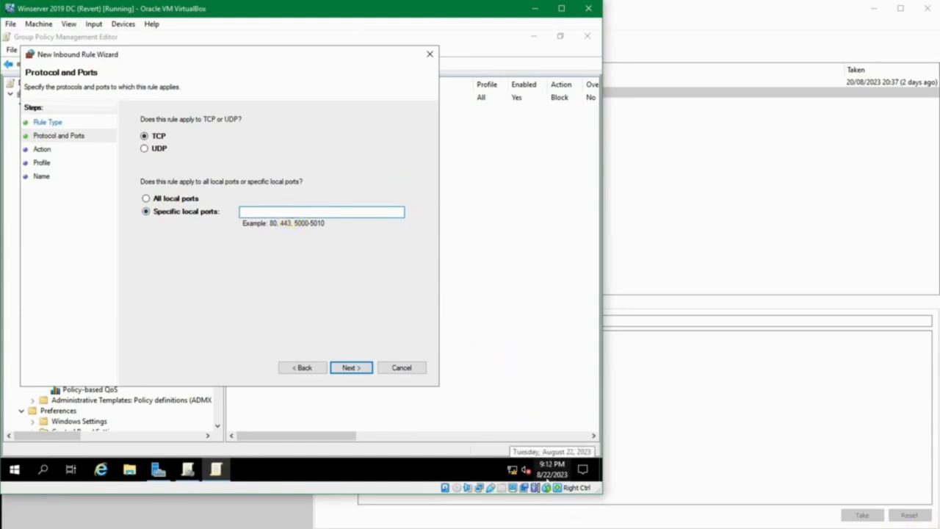
left_click(340, 209)
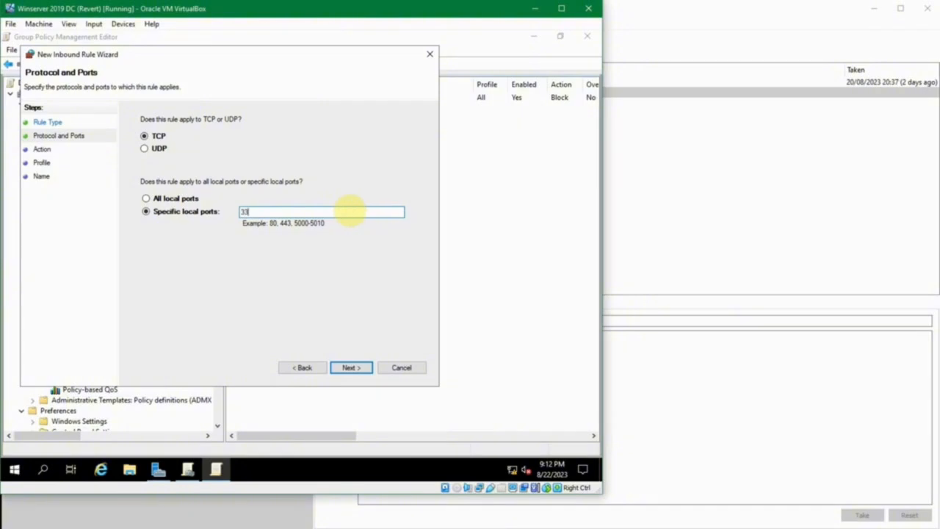
type("3389")
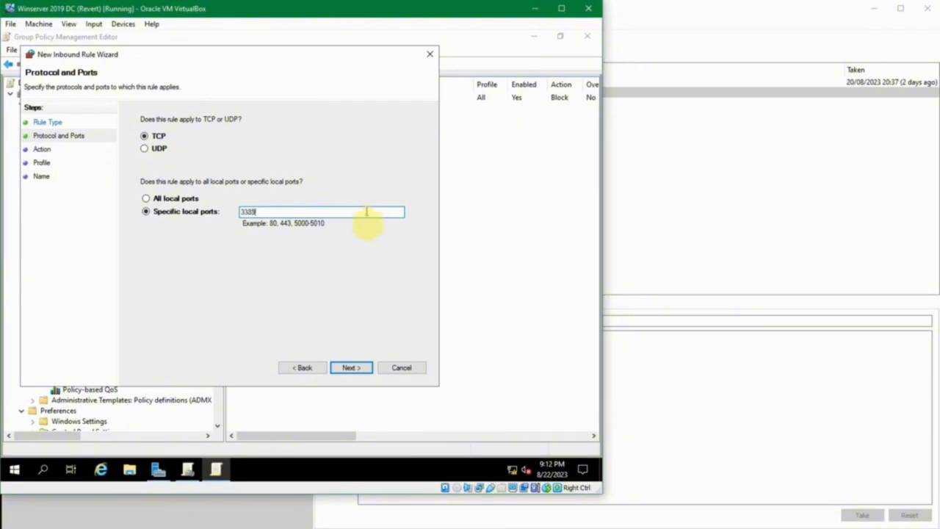
left_click(360, 367)
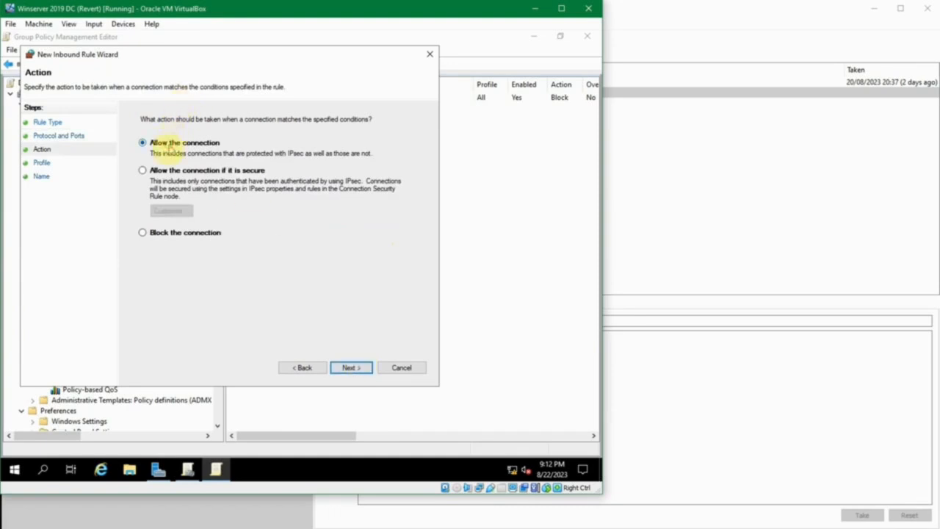
Set the port rule's action to allow the connection only if it is secure, and continue to the user settings.
left_click(162, 170)
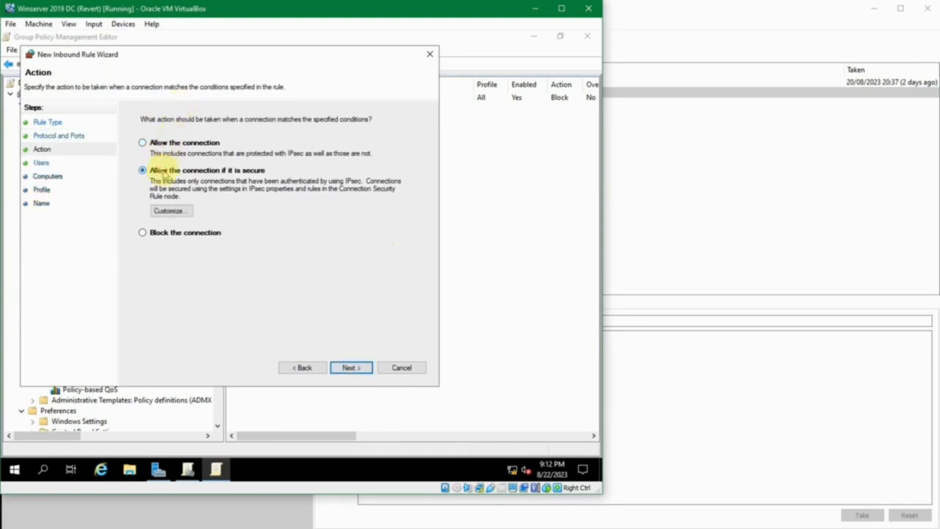
left_click(157, 233)
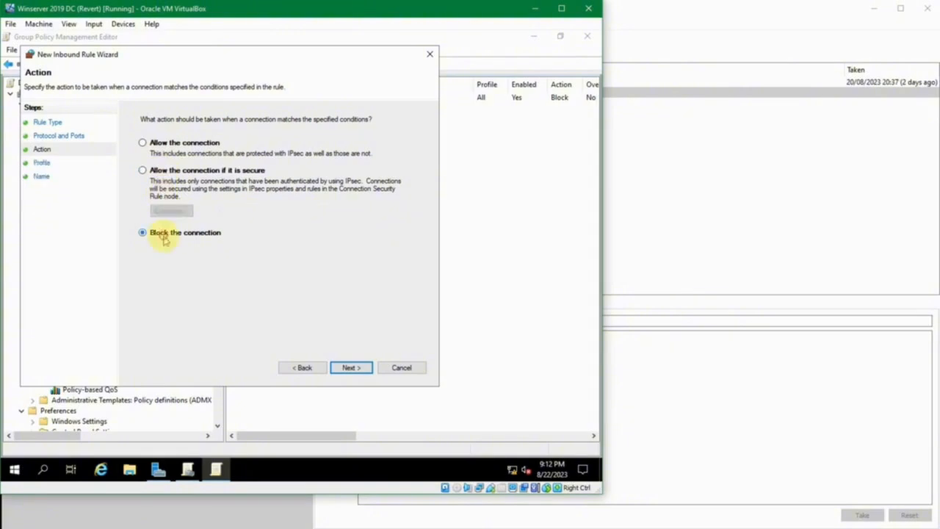
left_click(175, 171)
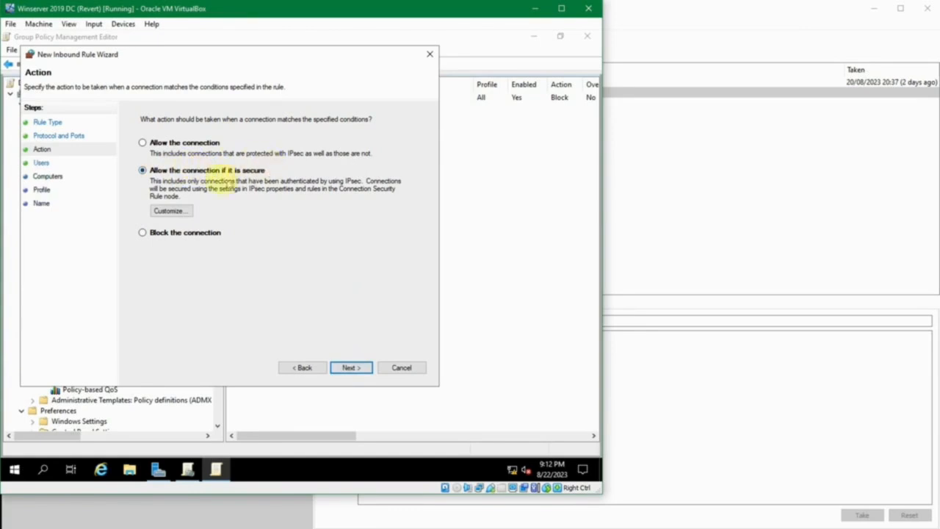
left_click(340, 368)
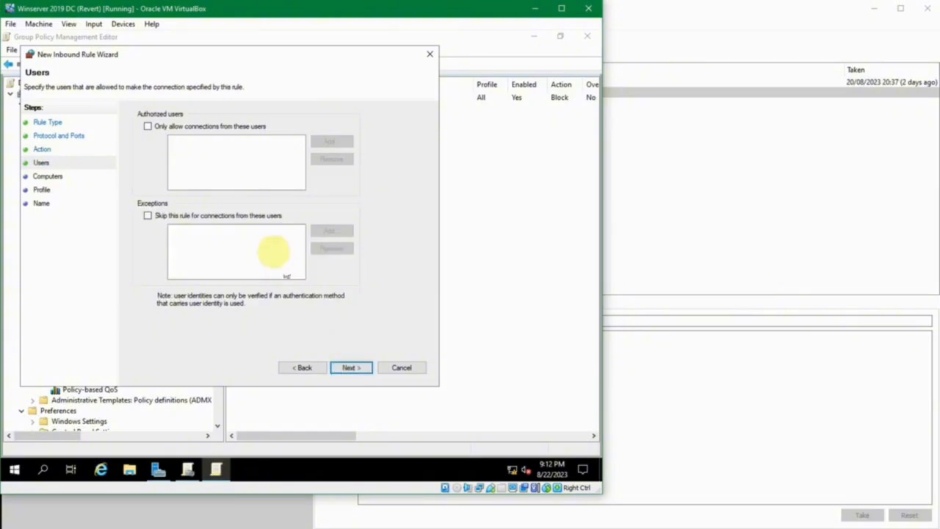
Limit the rule to authorized users and add a sukasuka.com user account to the allowed list.
left_click(264, 169)
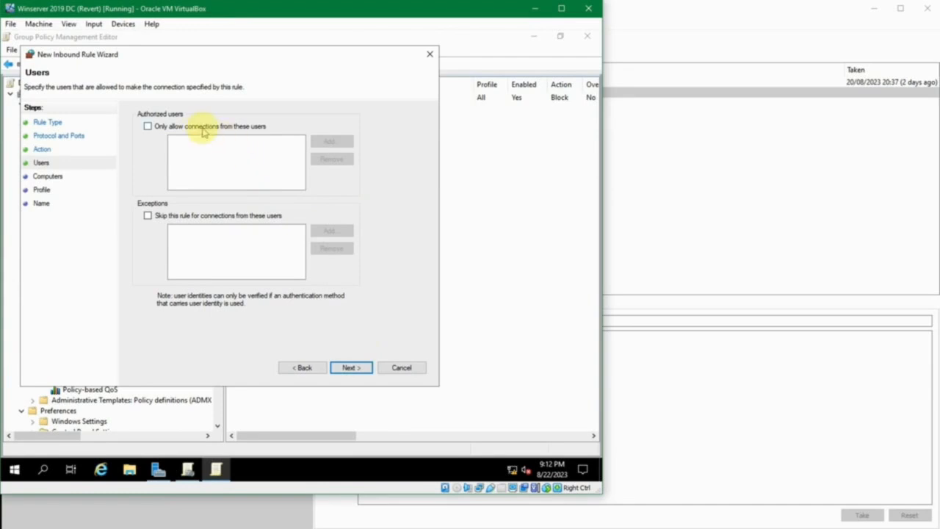
left_click(187, 131)
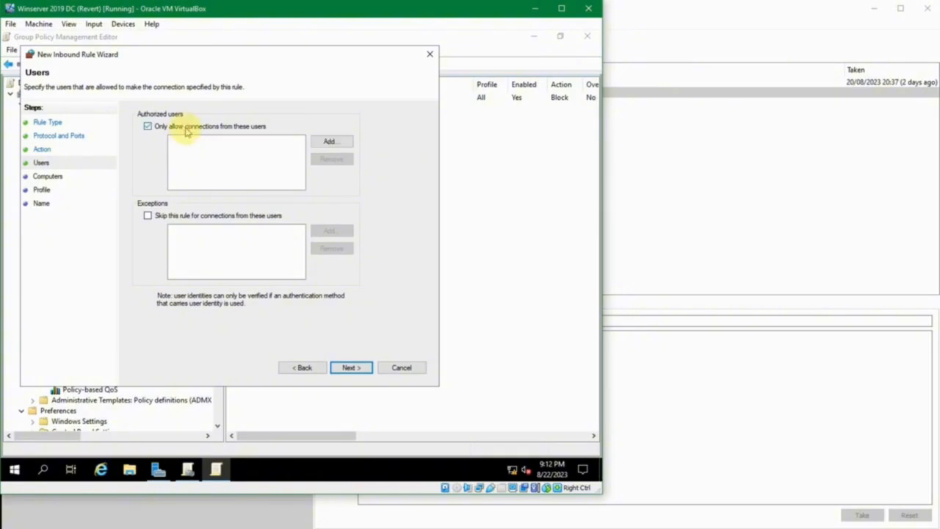
left_click(329, 143)
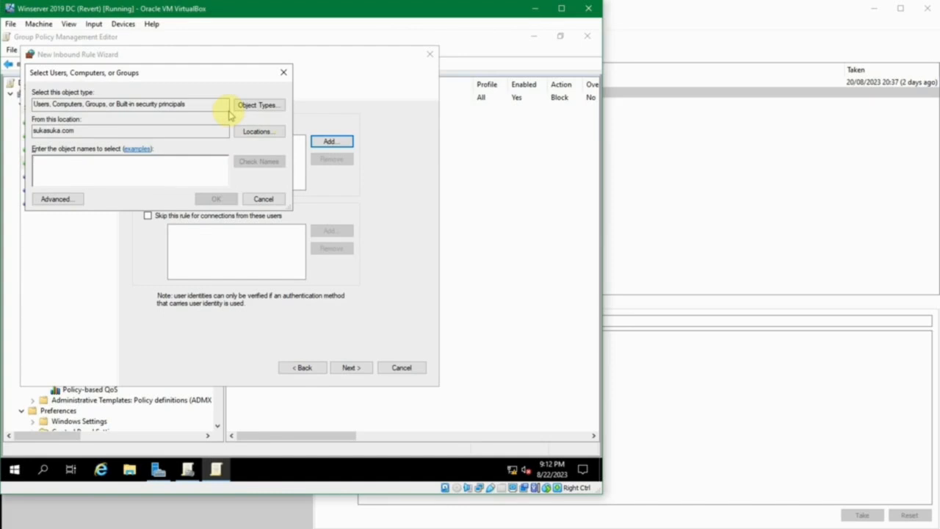
type("bambang")
key("alt+k")
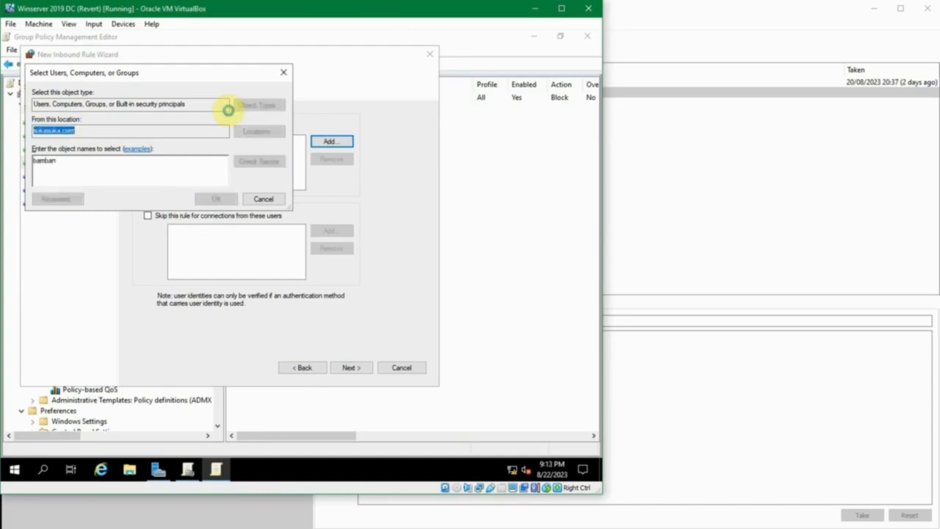
left_click_drag(191, 77, 357, 184)
left_click(382, 309)
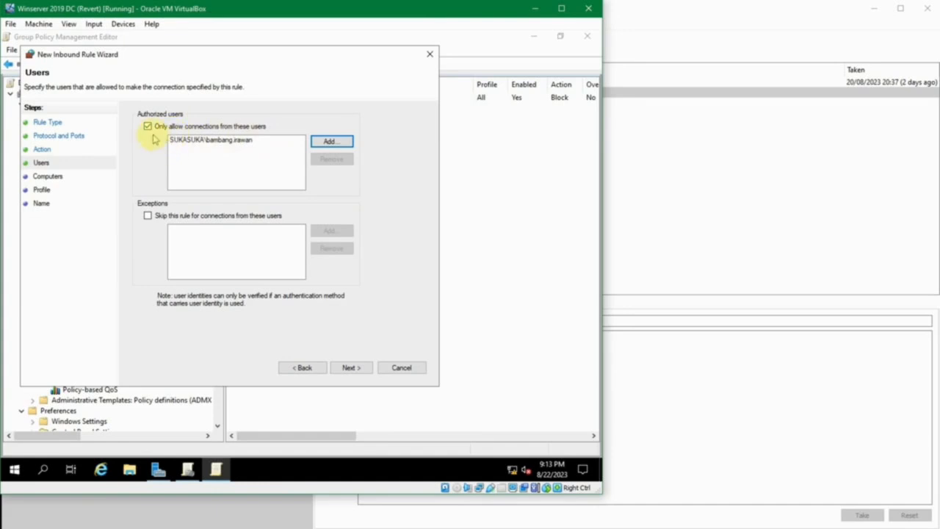
Remove the account from the authorized users and turn off the restriction to specific users.
left_click(241, 141)
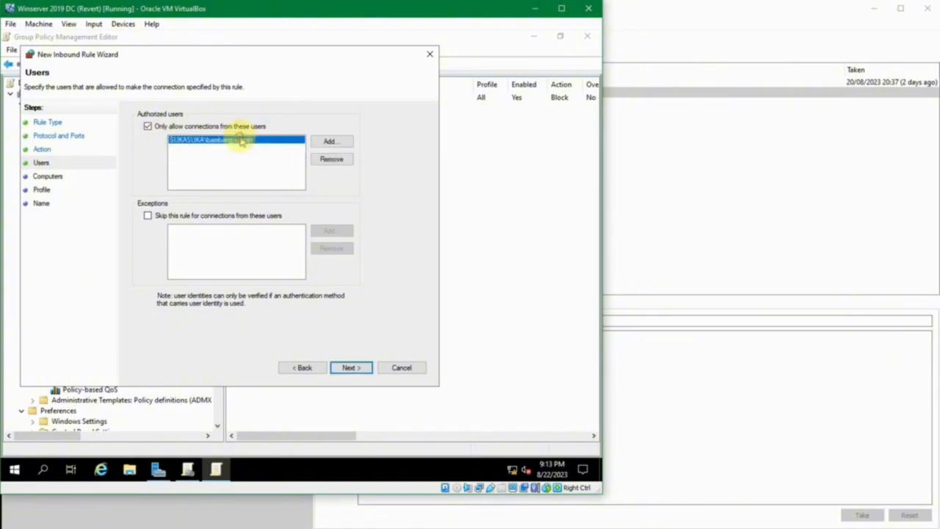
left_click(320, 154)
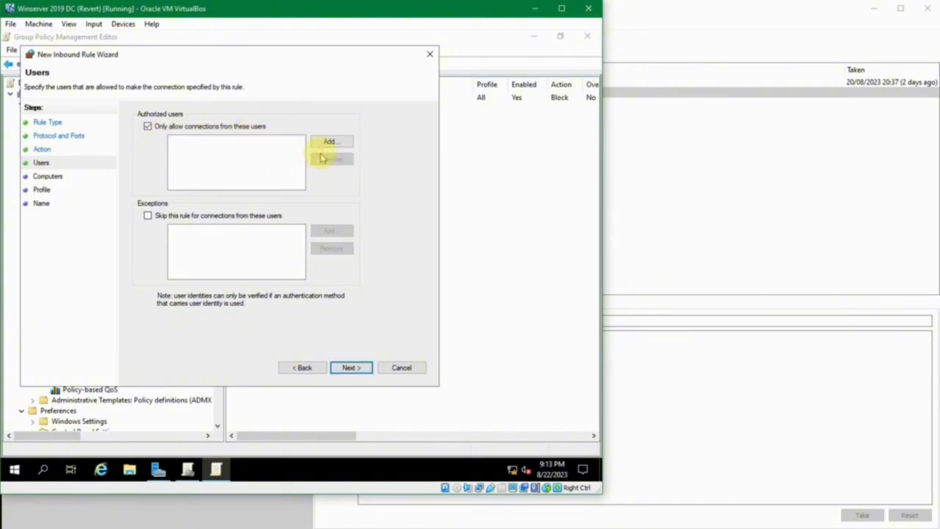
left_click(235, 127)
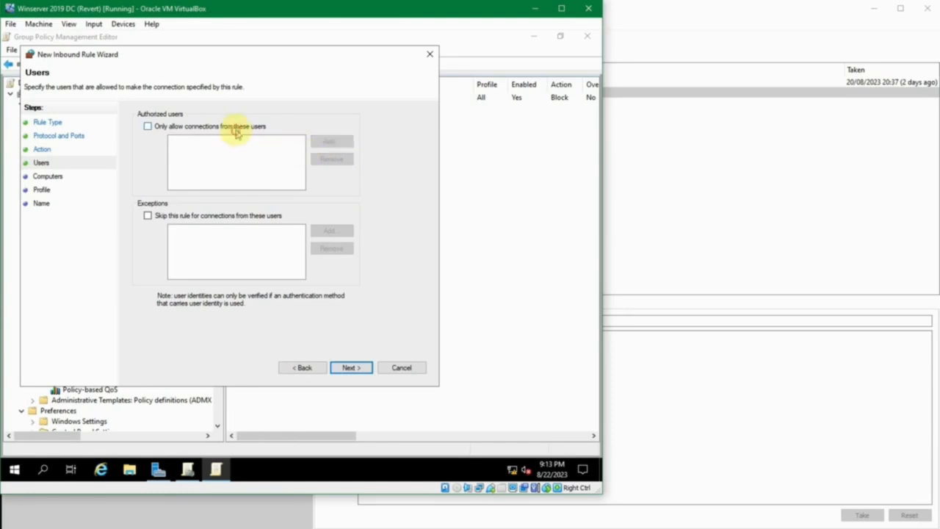
left_click(259, 218)
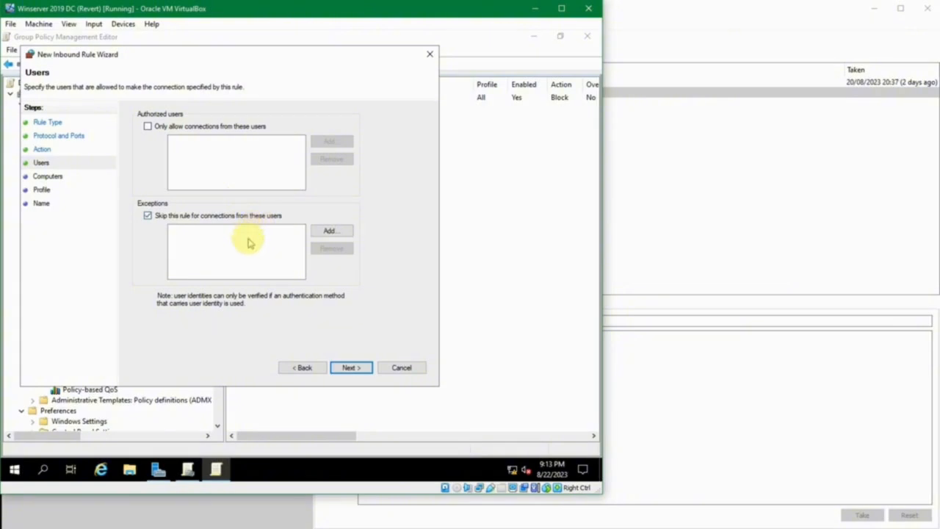
left_click(248, 213)
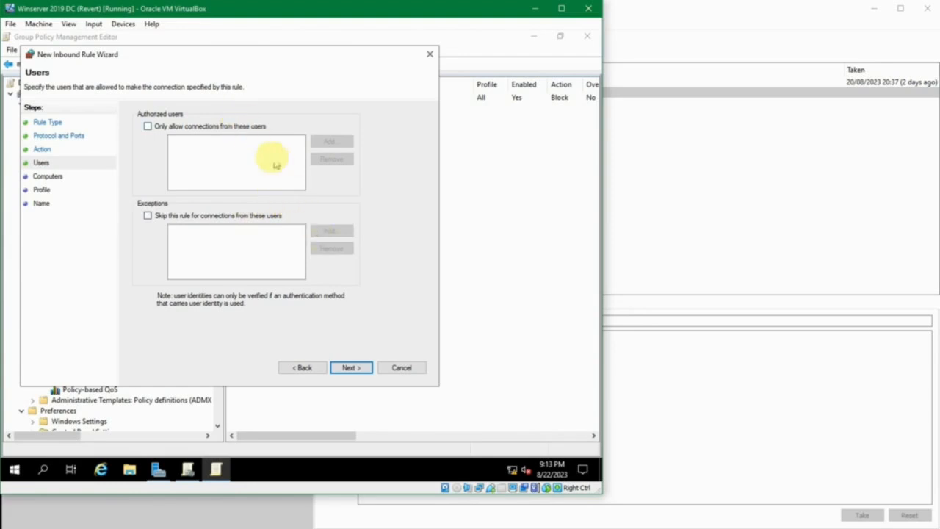
left_click(301, 367)
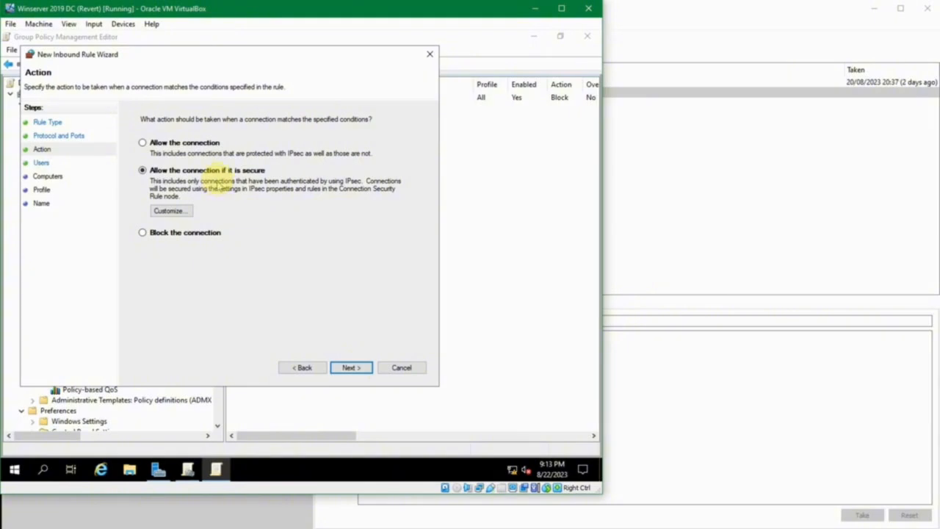
left_click(356, 368)
Try adding a domain user account to the rule's user exceptions, and turn the exceptions back off.
left_click(210, 218)
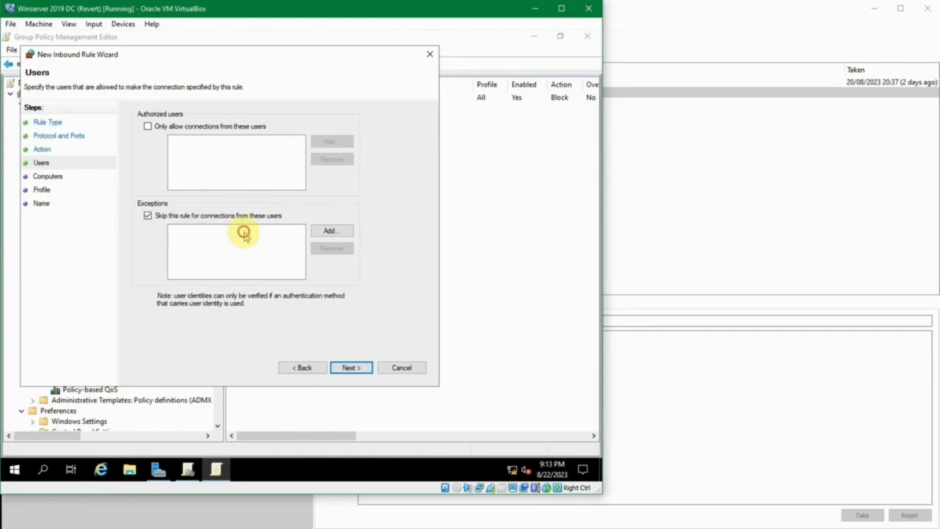
left_click(312, 232)
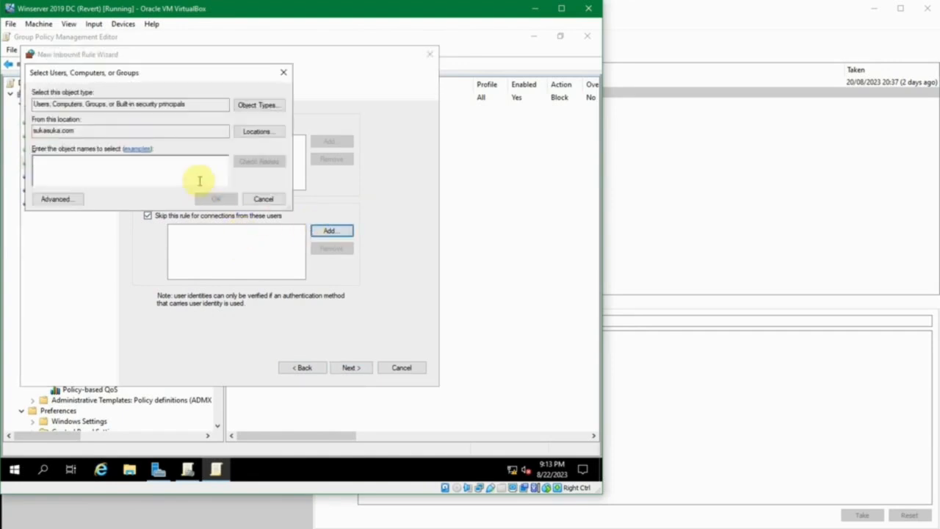
type("mi")
key("Return")
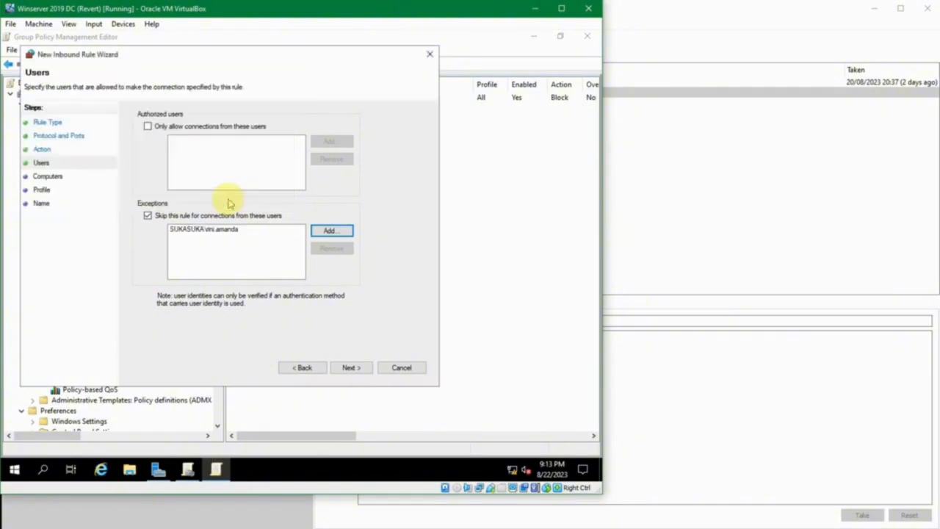
left_click(205, 230)
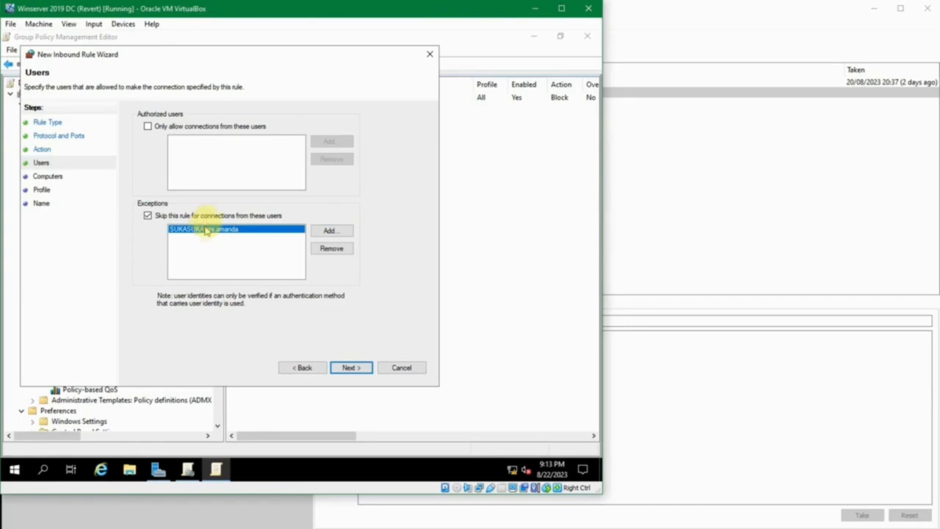
left_click(208, 216)
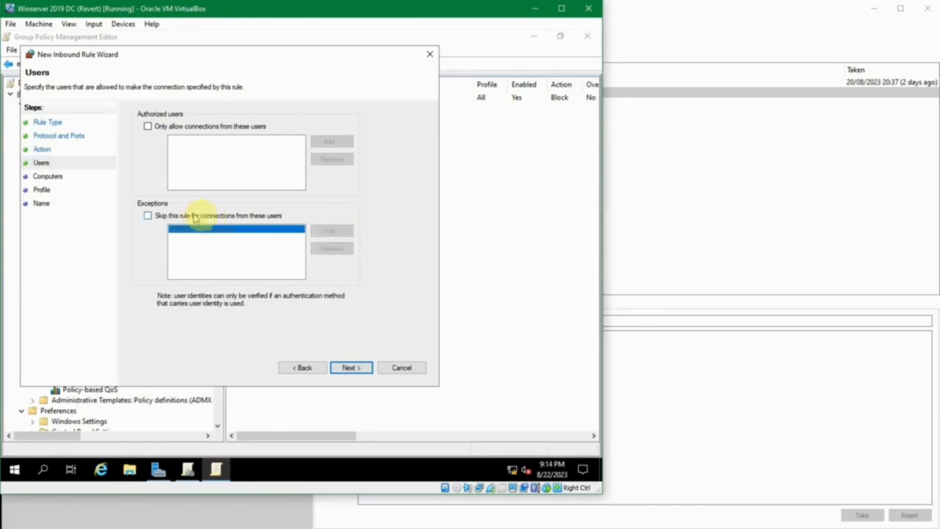
Leave the rule unrestricted by user and continue to its computer settings.
left_click(352, 367)
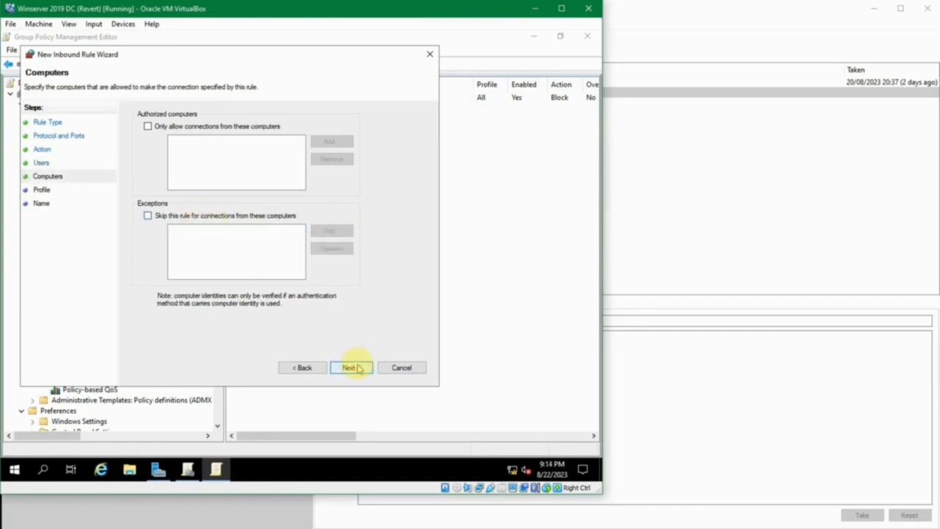
Try limiting the rule to authorized computers by looking up "win" in sukasuka.com, then cancel the selection and turn the restriction off.
left_click(250, 127)
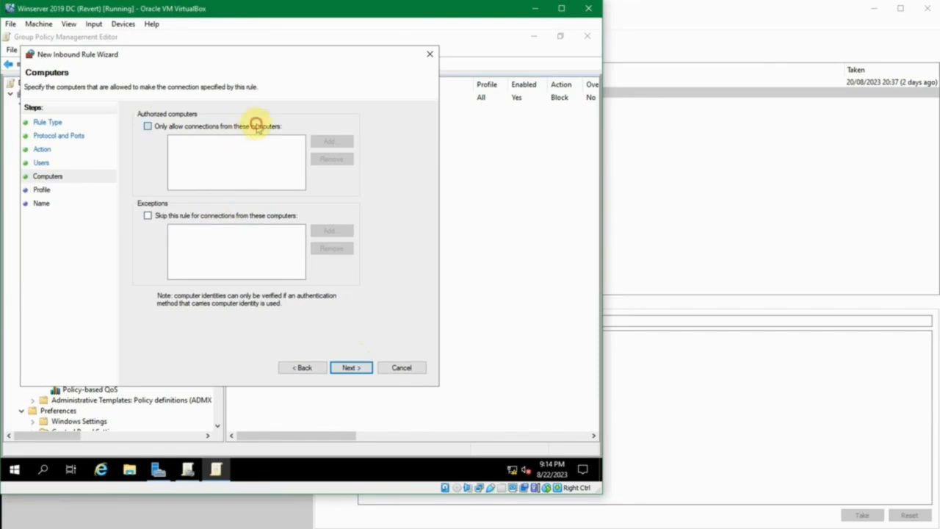
left_click(332, 141)
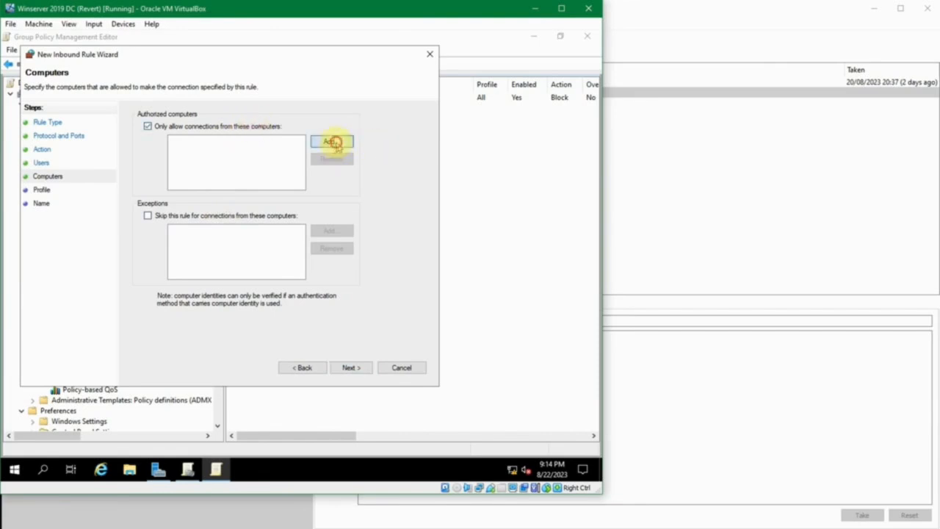
type("win")
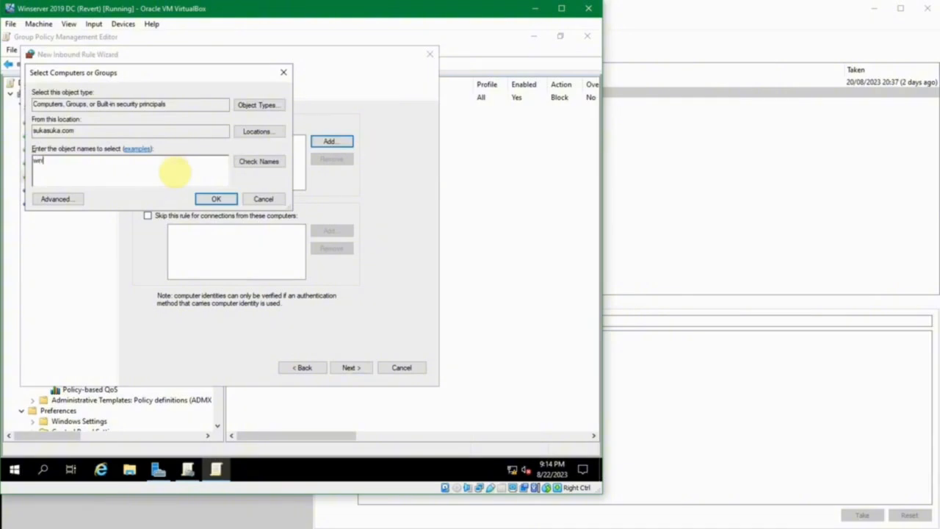
key("ctrl+k")
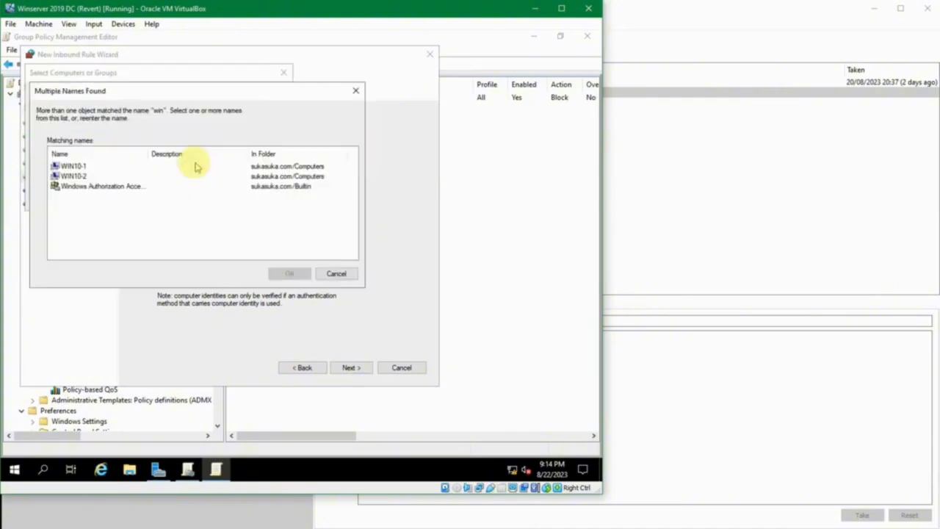
left_click(74, 167)
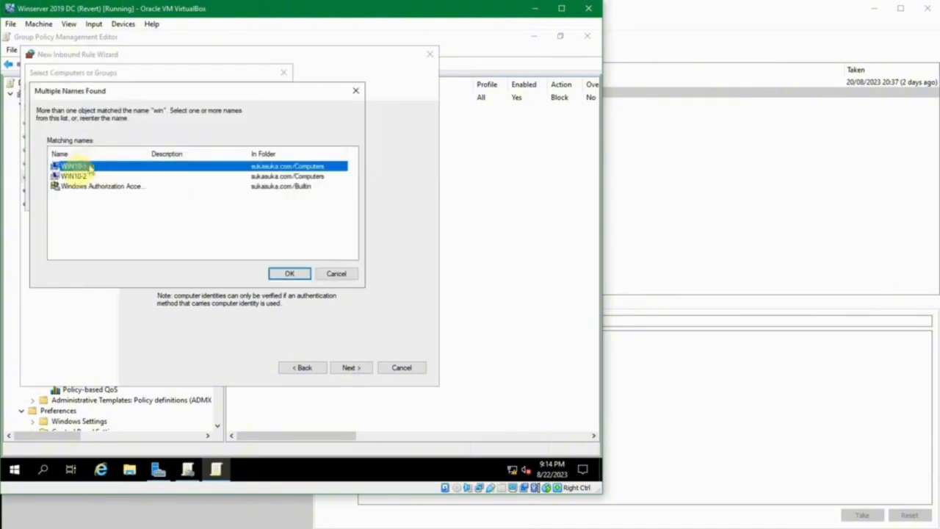
left_click(85, 177)
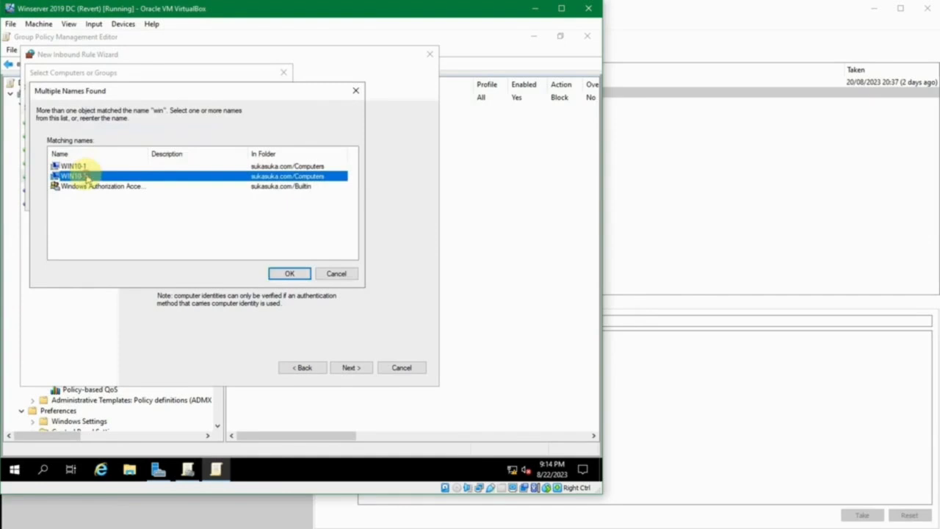
left_click(152, 166)
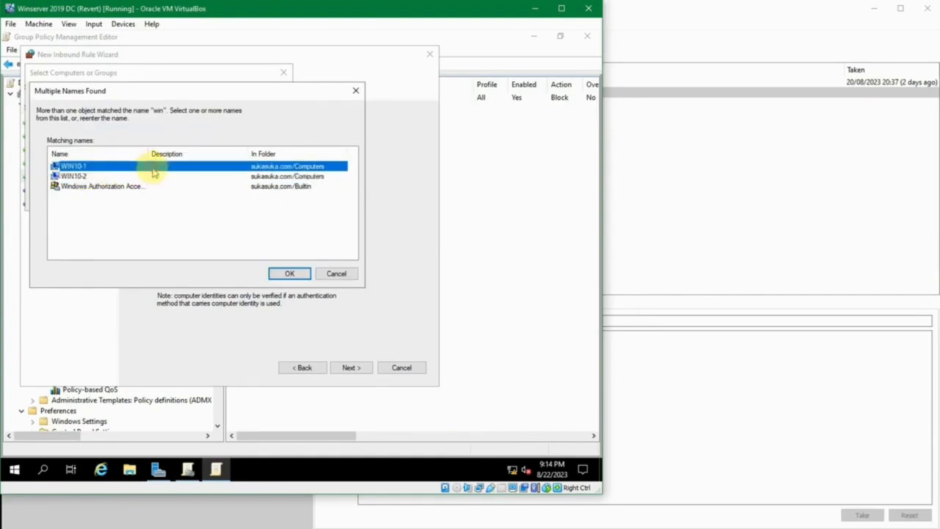
left_click(153, 177)
left_click(154, 167)
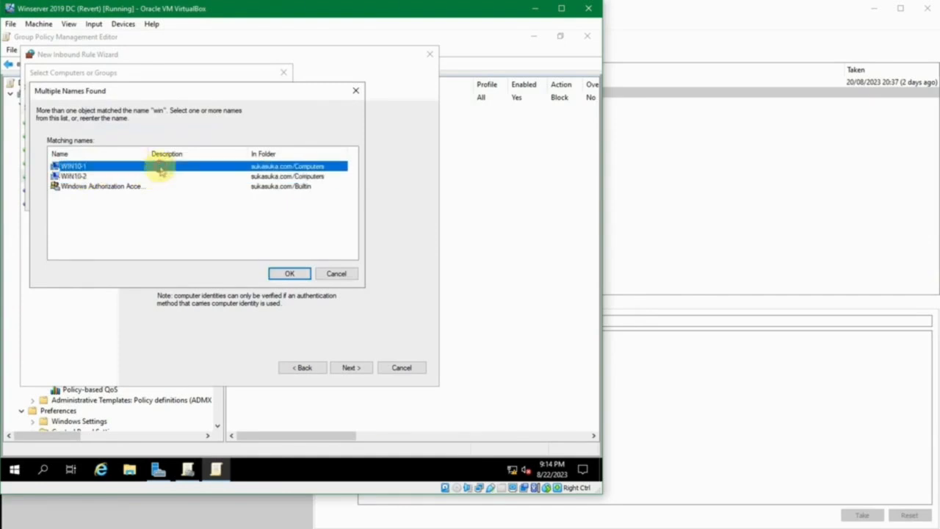
left_click(332, 273)
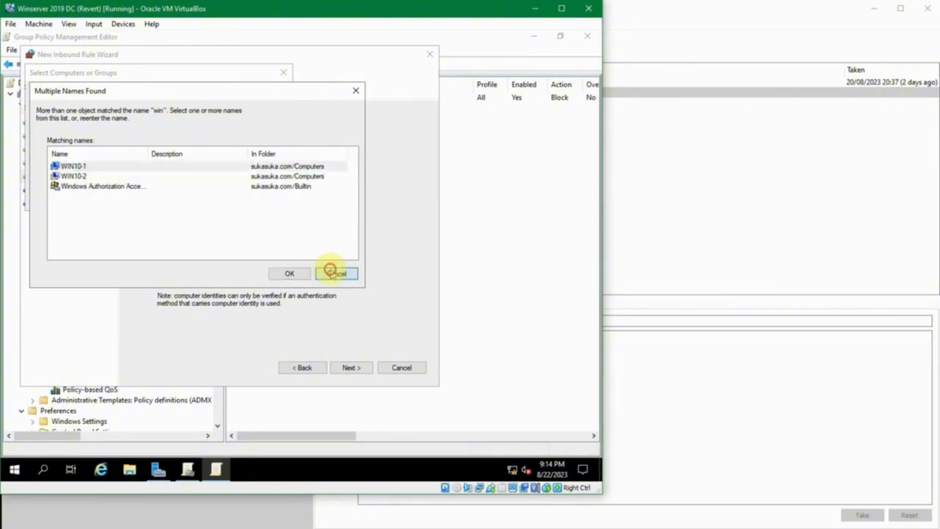
left_click(263, 198)
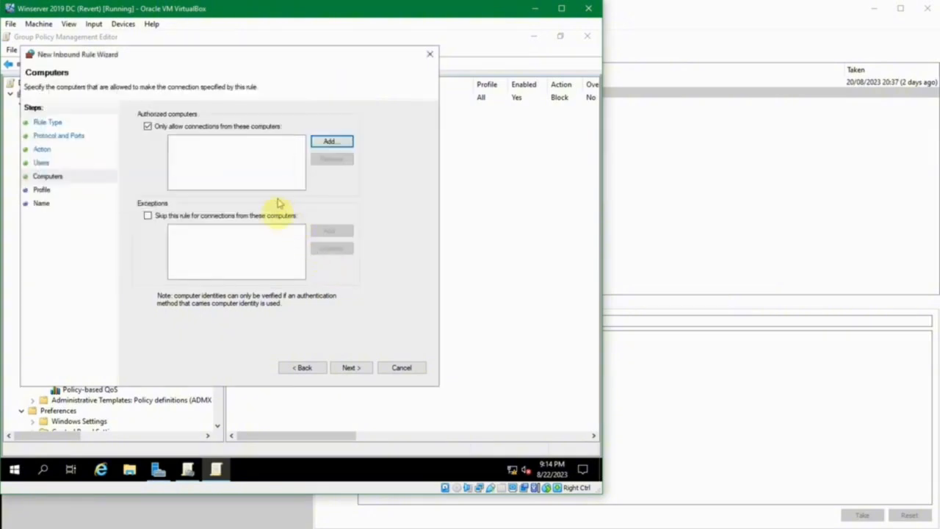
left_click(209, 126)
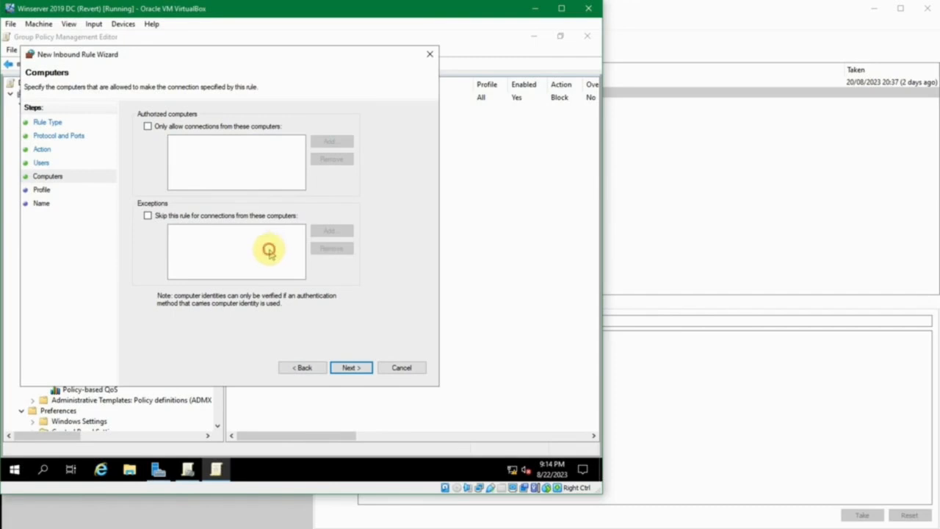
Keep the rule applied to the Domain, Private and Public profiles, name it Remote Port, and create it.
left_click(349, 368)
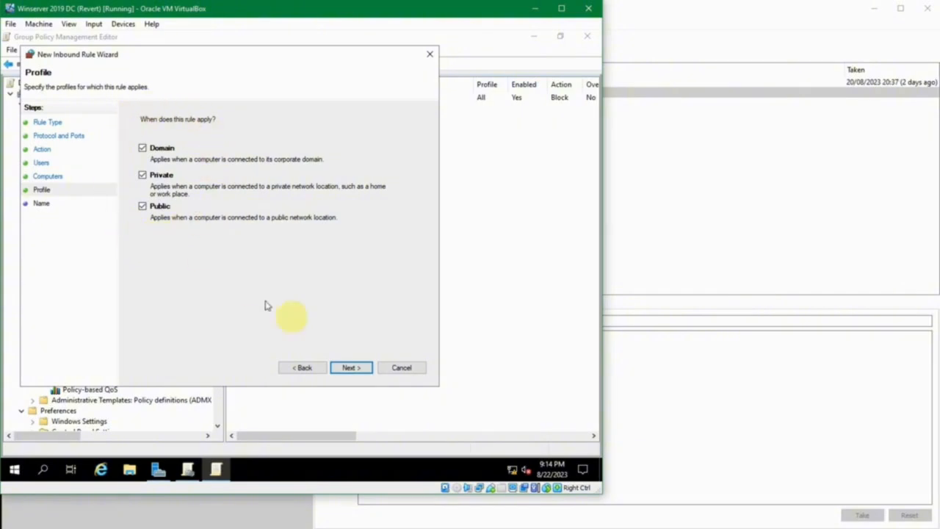
left_click(351, 367)
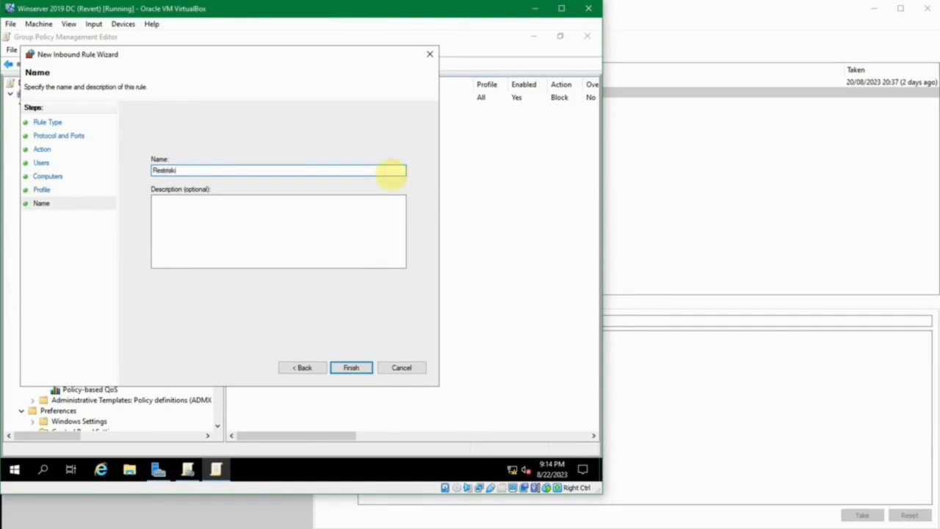
double_click(392, 171)
type("Remote Port")
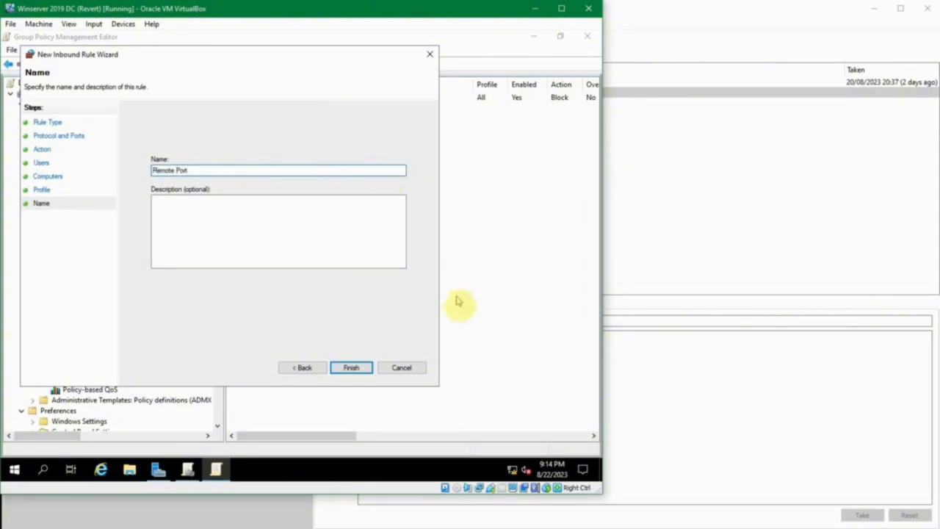
left_click(356, 368)
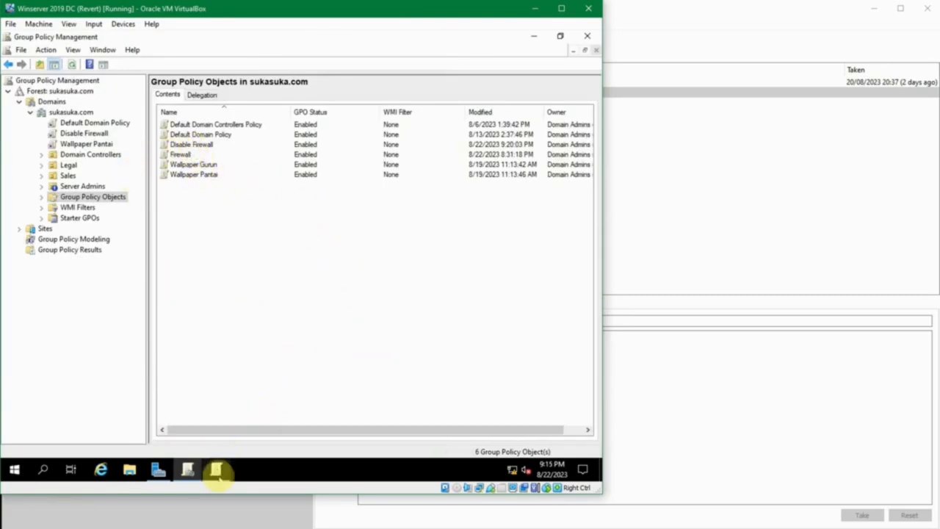
Start another inbound rule in the Disable Firewall policy, using the predefined Remote Shutdown type, and continue to its list of rules.
left_click(216, 470)
left_click(283, 126)
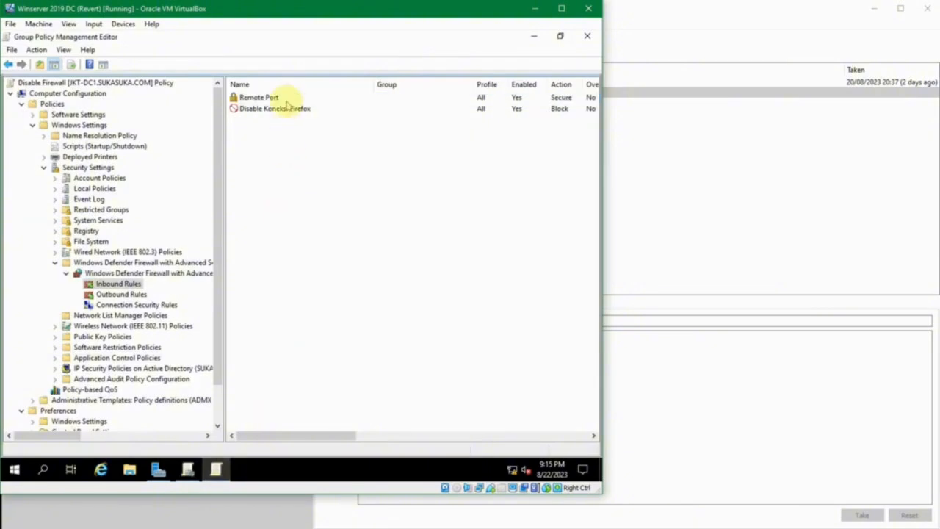
left_click(285, 99)
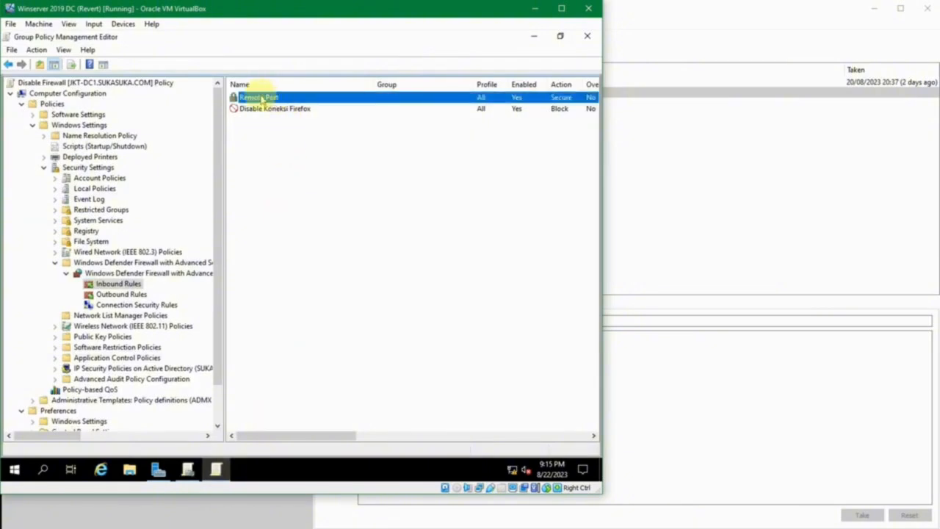
left_click(277, 154)
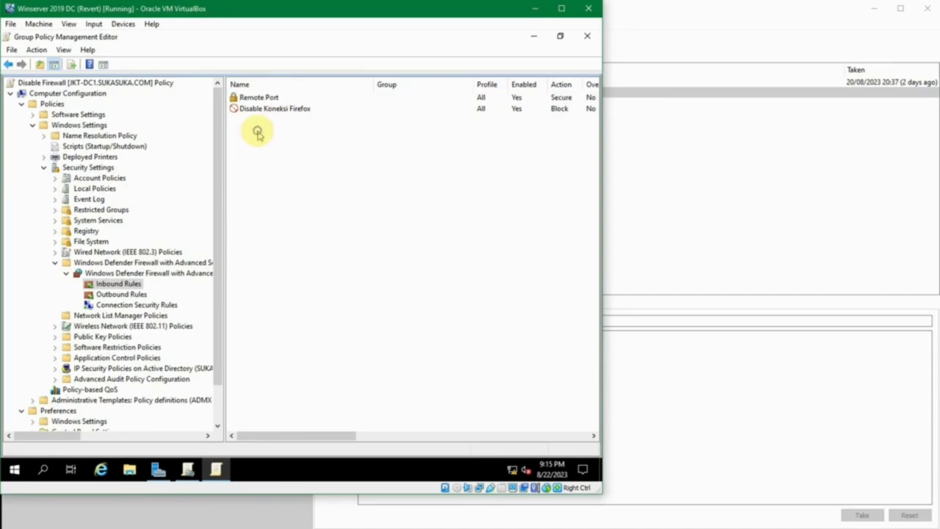
right_click(257, 132)
left_click(276, 138)
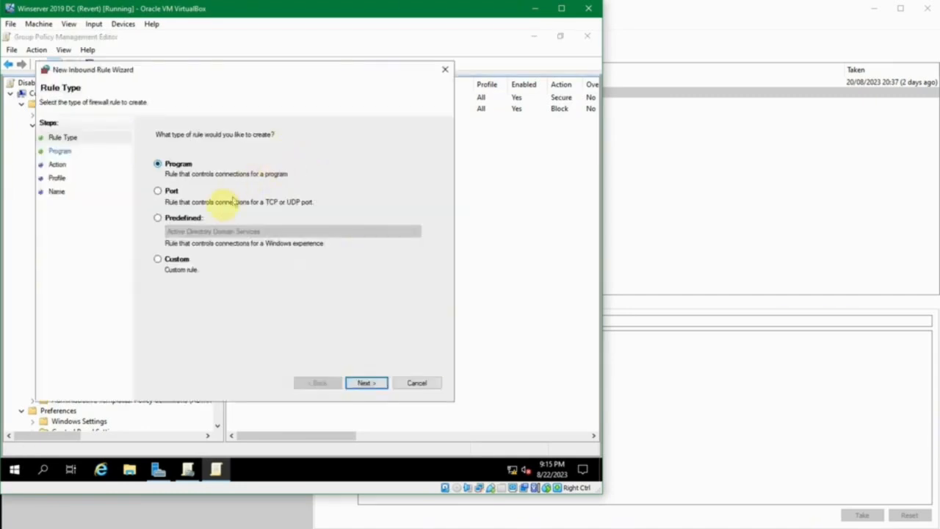
left_click(194, 220)
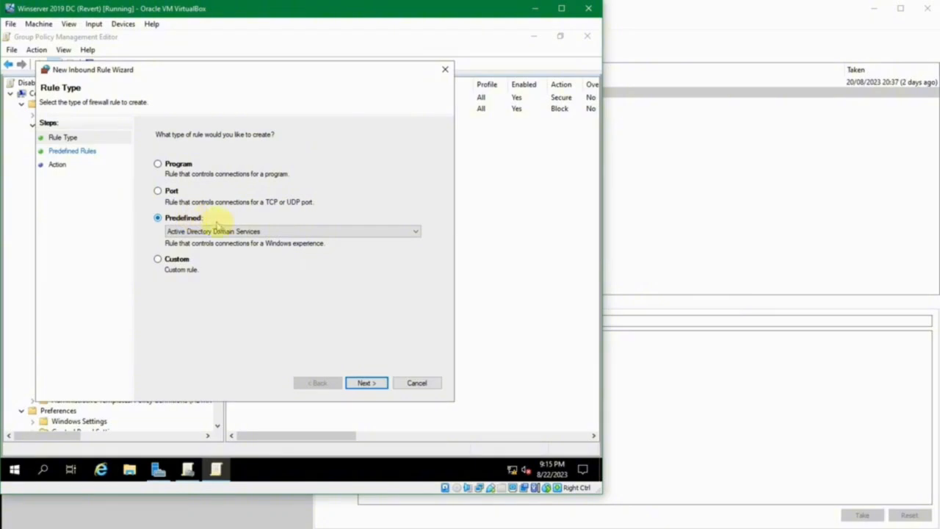
left_click(282, 234)
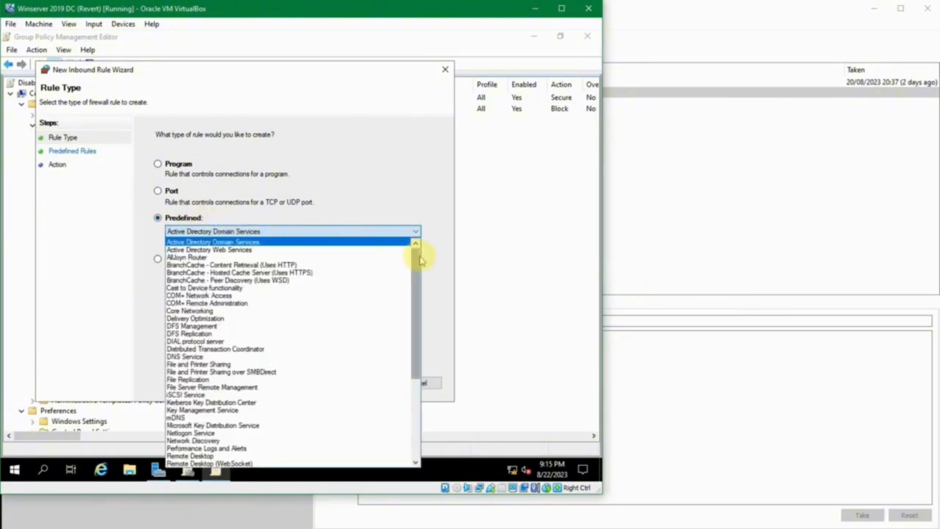
left_click_drag(419, 257, 415, 247)
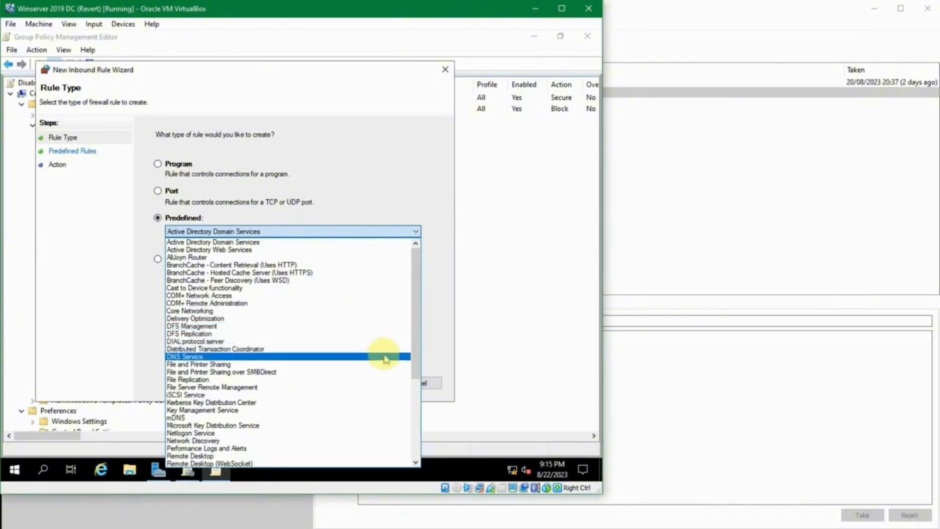
left_click_drag(411, 357, 401, 411)
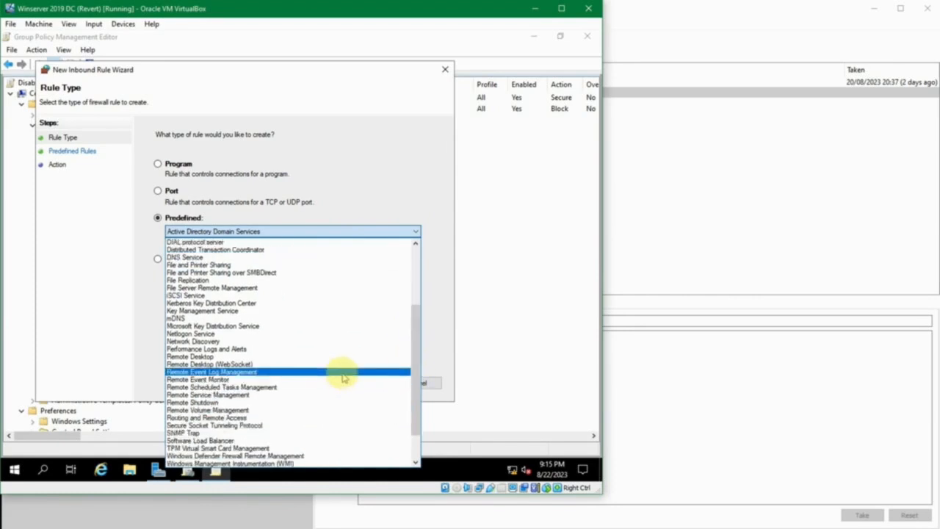
scroll(342, 377, "down", 2)
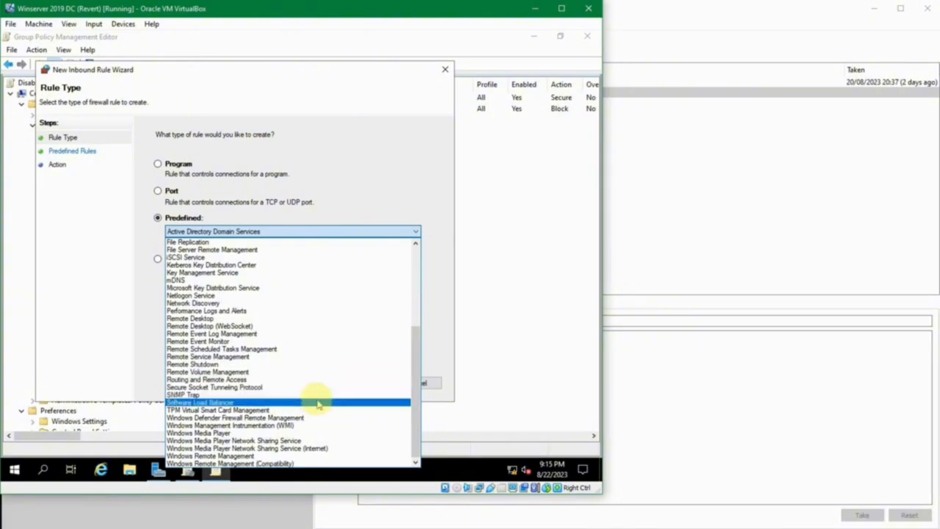
left_click(308, 364)
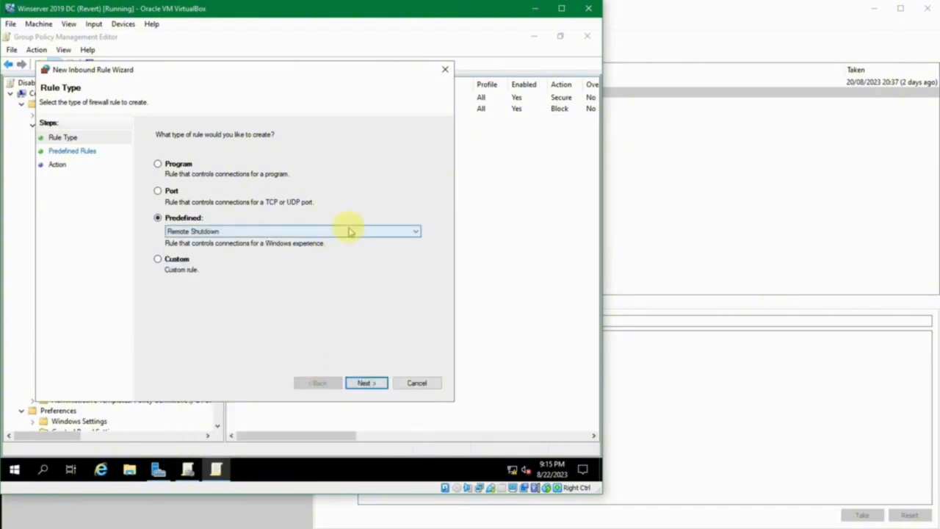
left_click(365, 382)
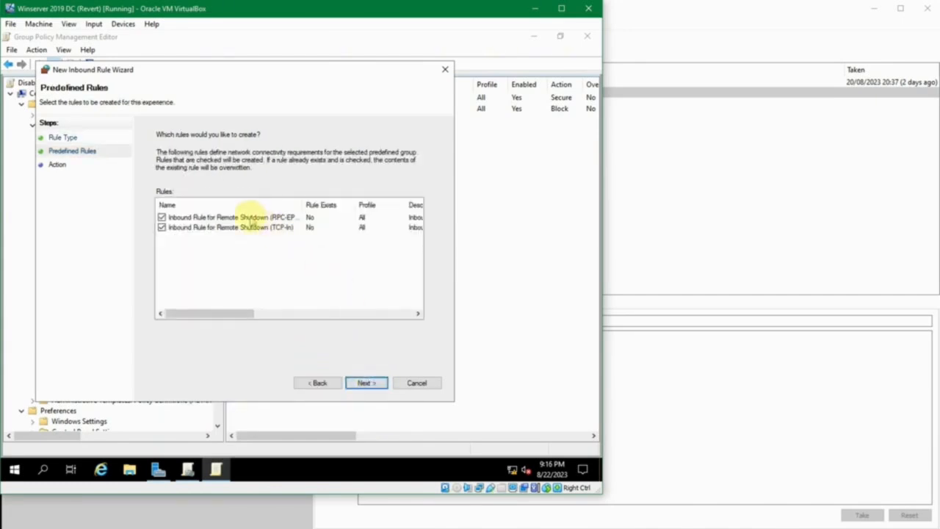
Examine the predefined Remote Shutdown rules, widening the name column to read their full names.
left_click(247, 217)
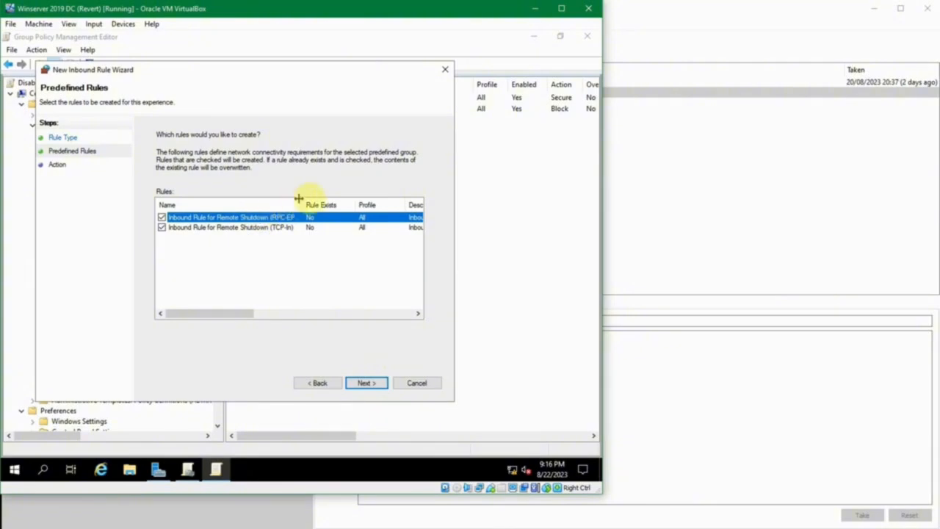
left_click_drag(356, 201, 360, 202)
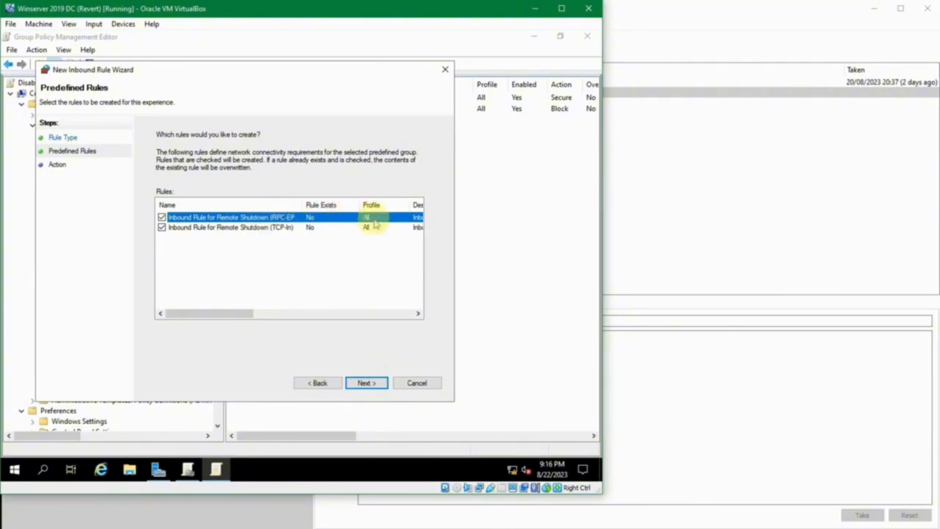
mouse_move(237, 313)
left_mouse_down()
mouse_move(329, 327)
mouse_move(299, 330)
mouse_move(306, 331)
mouse_move(359, 331)
mouse_move(237, 315)
left_mouse_up()
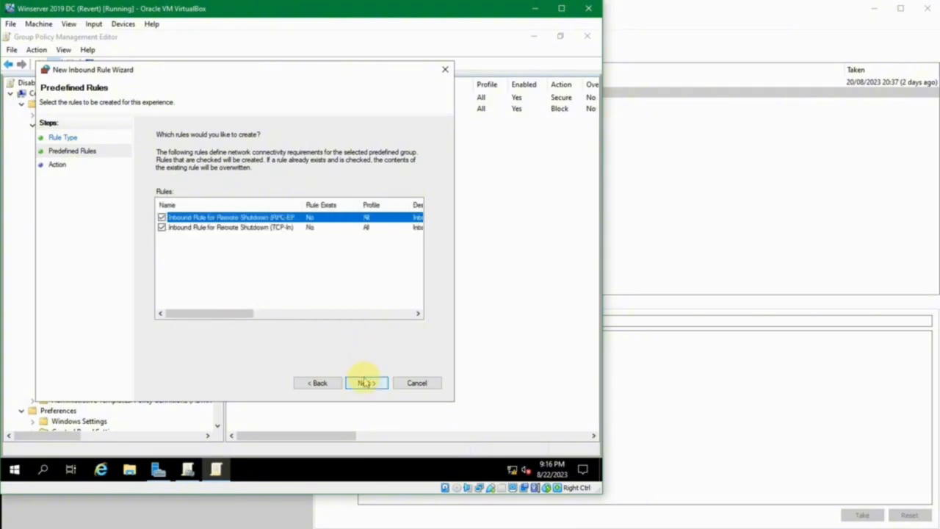
left_click(264, 229)
left_click(259, 245)
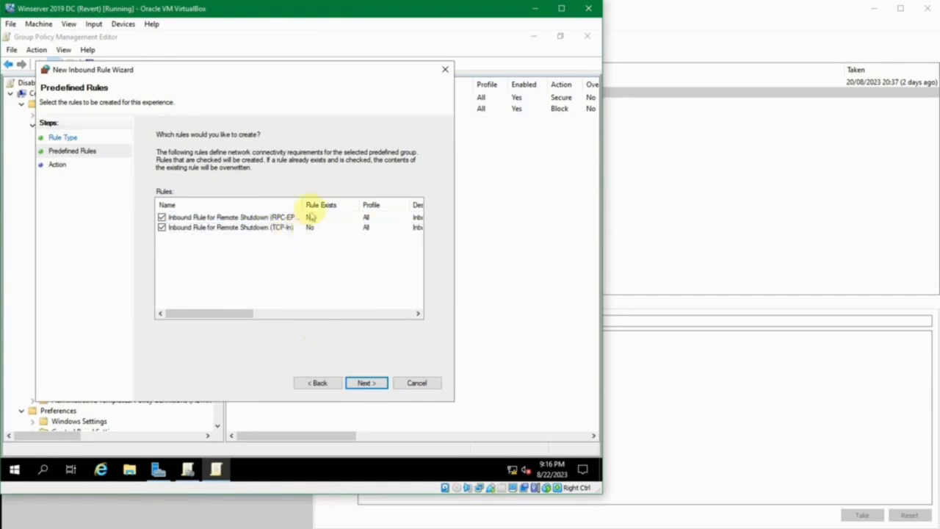
left_click_drag(305, 200, 336, 201)
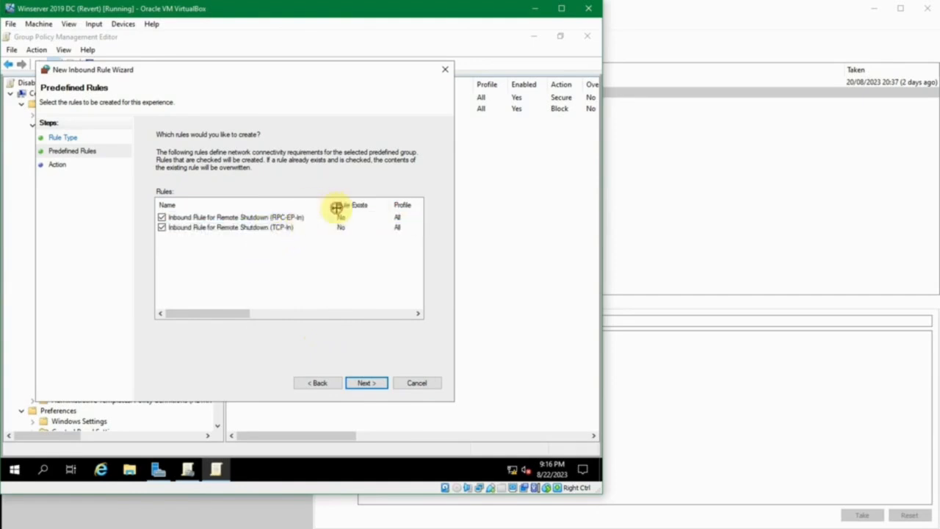
left_click(297, 219)
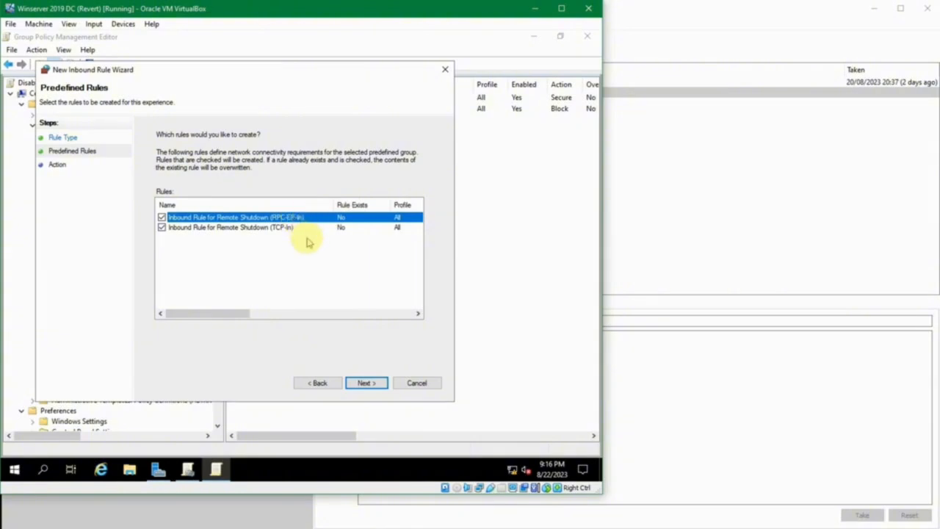
left_click(309, 242)
left_click(306, 218)
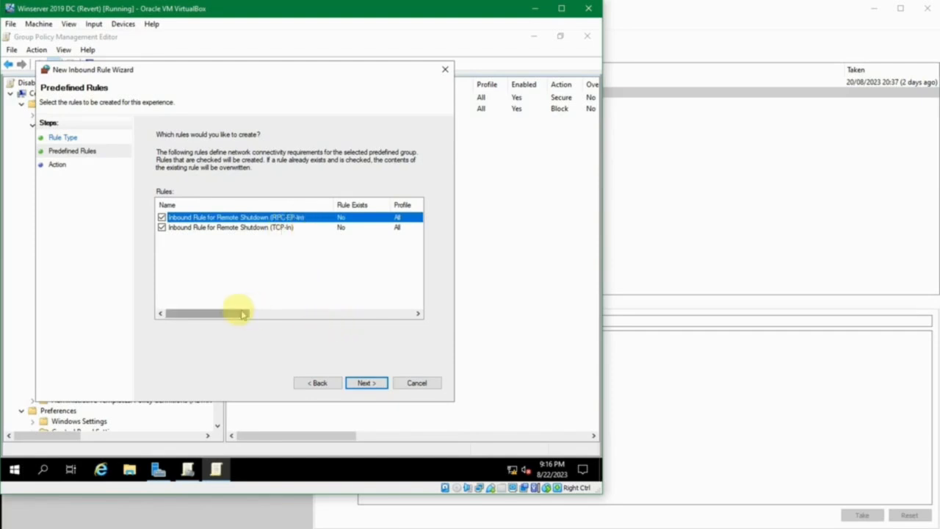
mouse_move(237, 311)
left_mouse_down()
mouse_move(252, 312)
mouse_move(229, 312)
left_mouse_up()
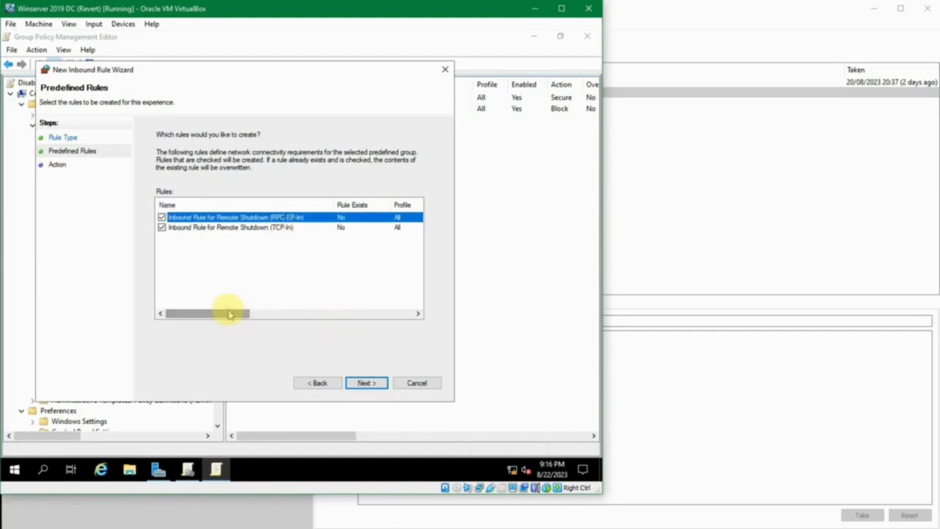
Keep both Remote Shutdown rules, RPC-EP-In and TCP-In, checked, set their action to block the connection, and create them.
left_click(244, 229)
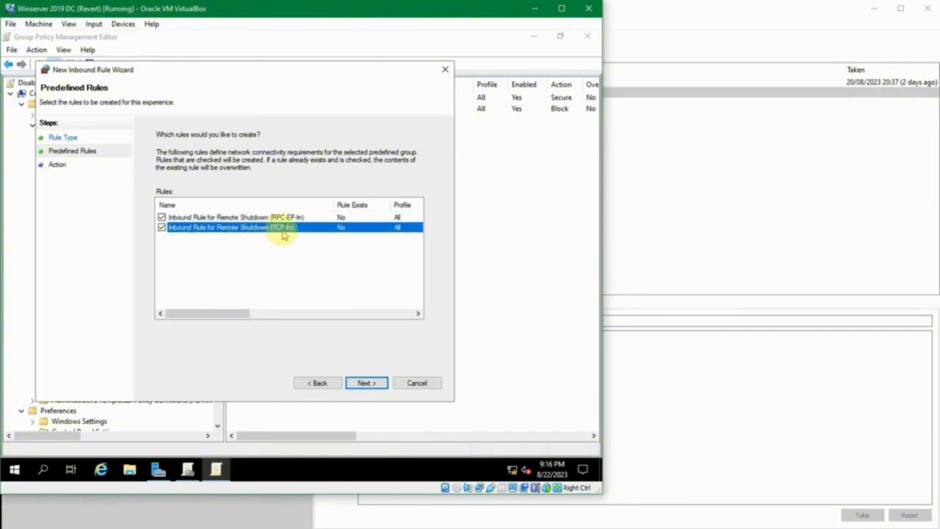
left_click(288, 217)
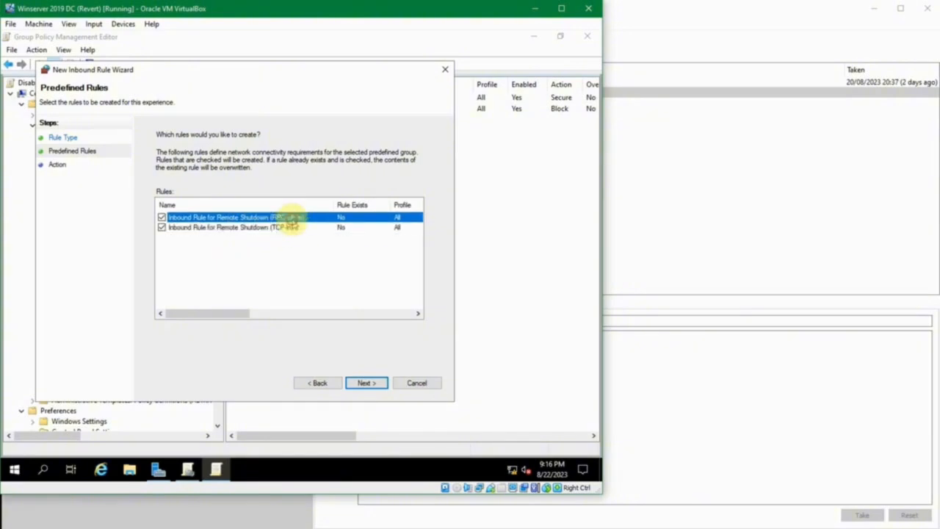
left_click_drag(237, 315, 216, 306)
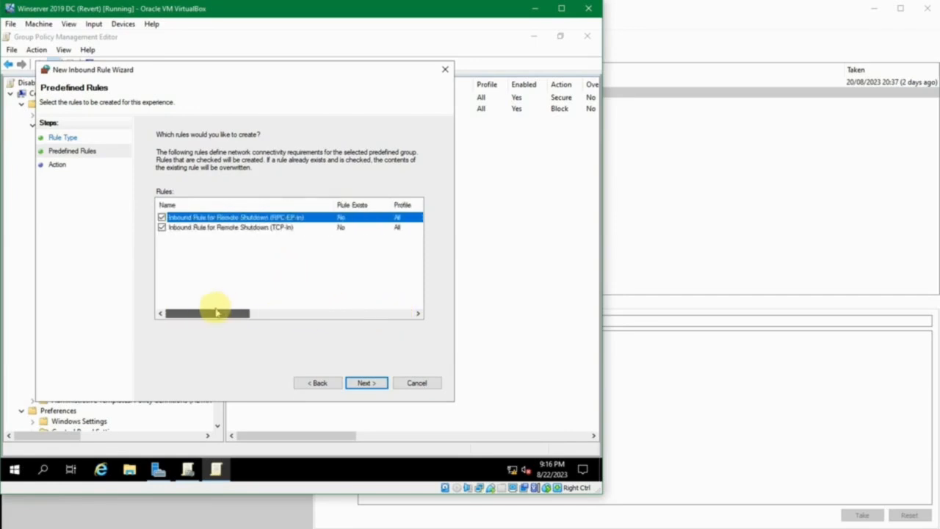
left_click(244, 227)
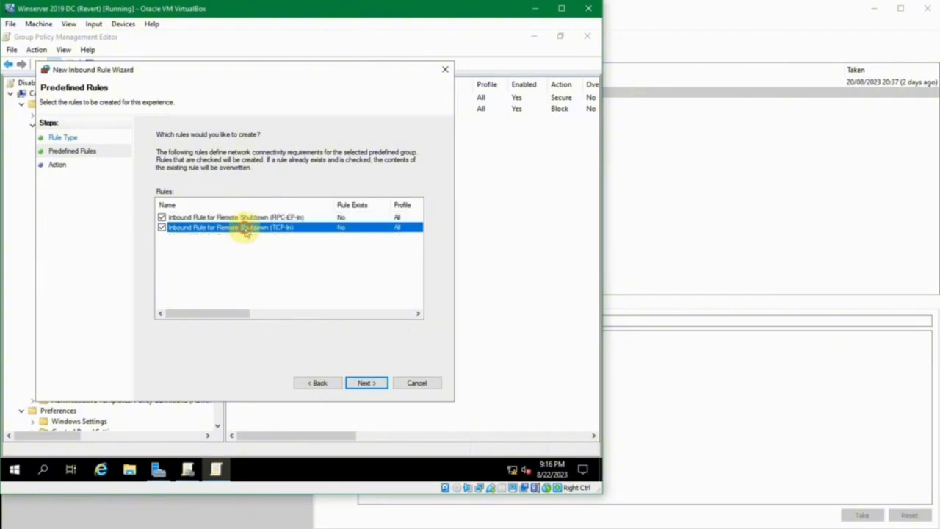
left_click(364, 383)
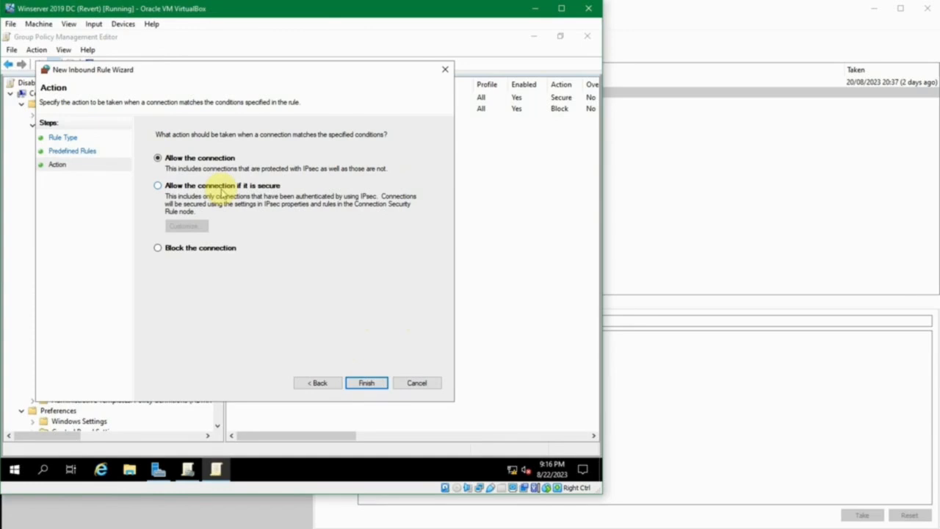
left_click(208, 250)
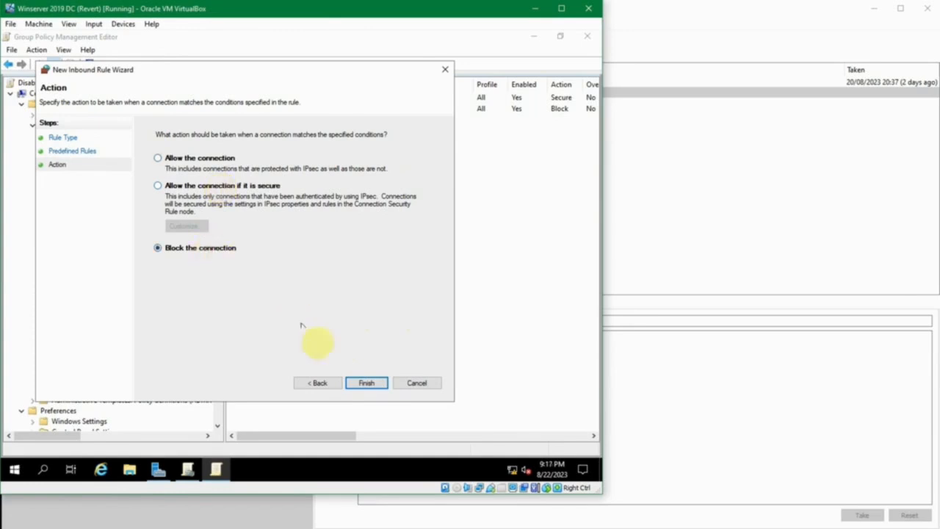
left_click(367, 383)
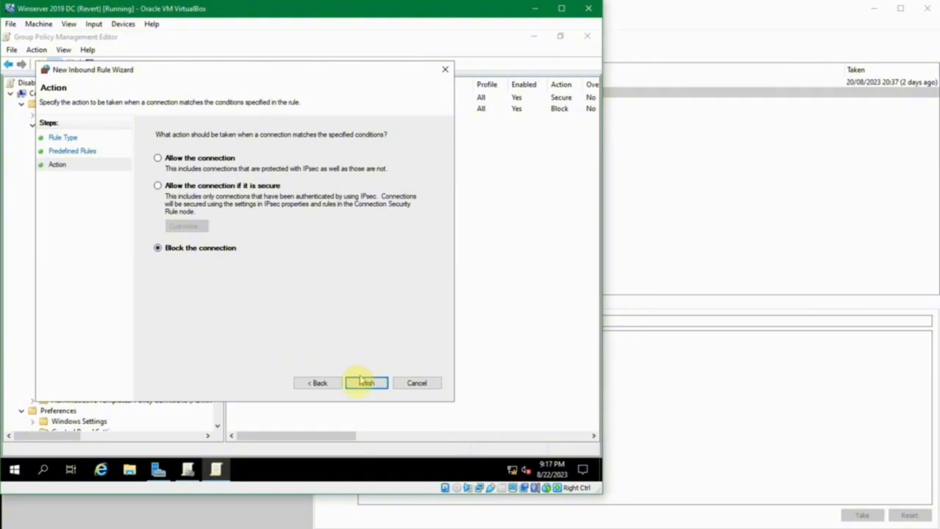
left_click(360, 383)
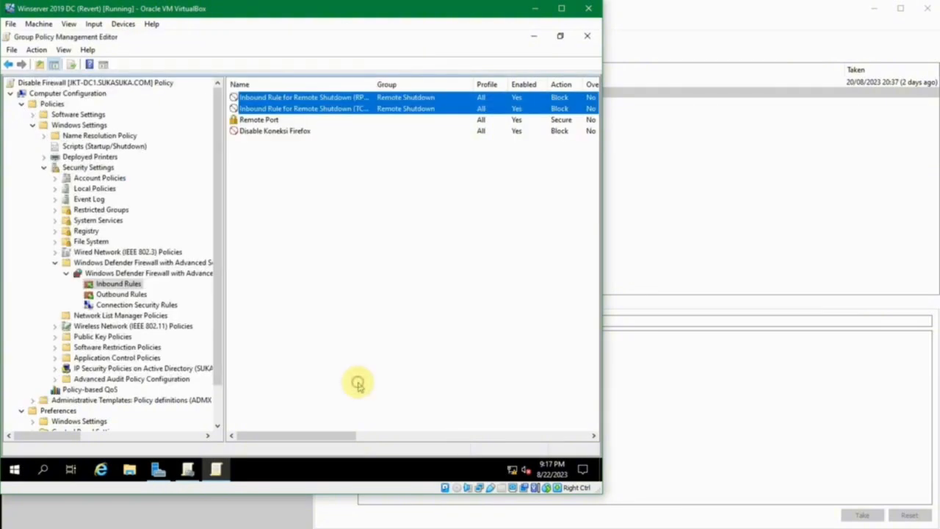
Review the Disable Firewall policy's inbound rules, including both Remote Shutdown entries and Remote Port, and reload the list.
left_click(357, 257)
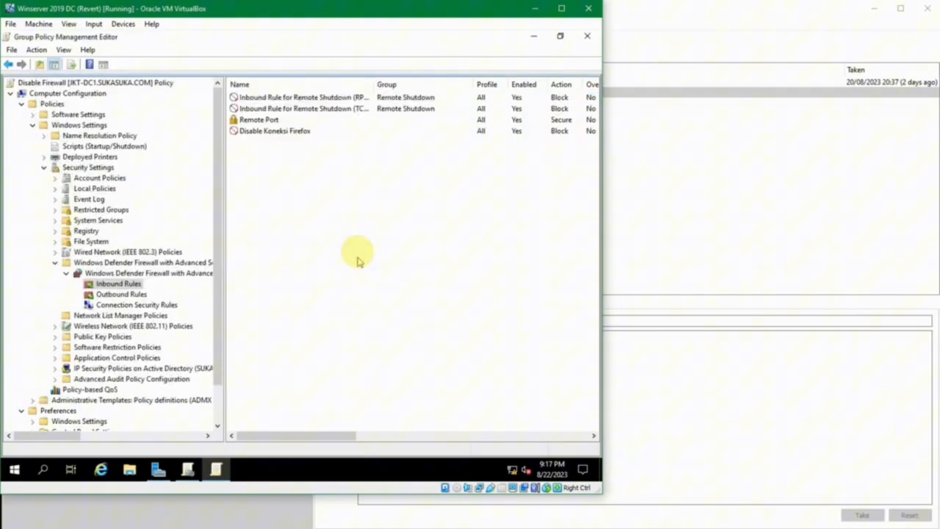
left_click(323, 110)
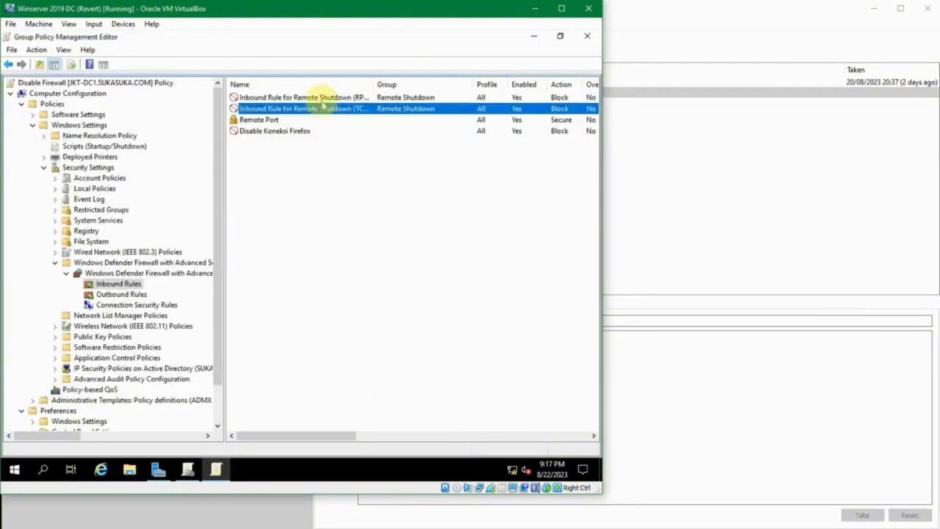
left_click(235, 97)
left_click(253, 108)
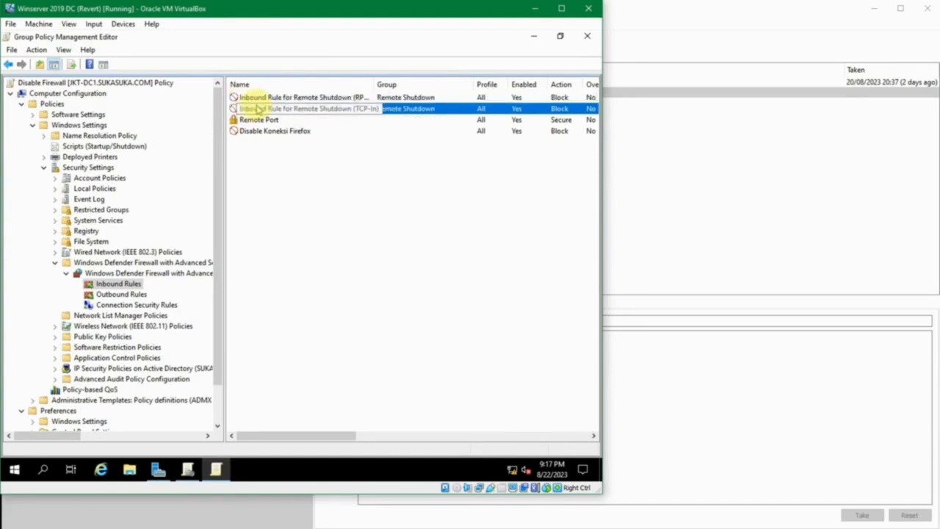
left_click(249, 121)
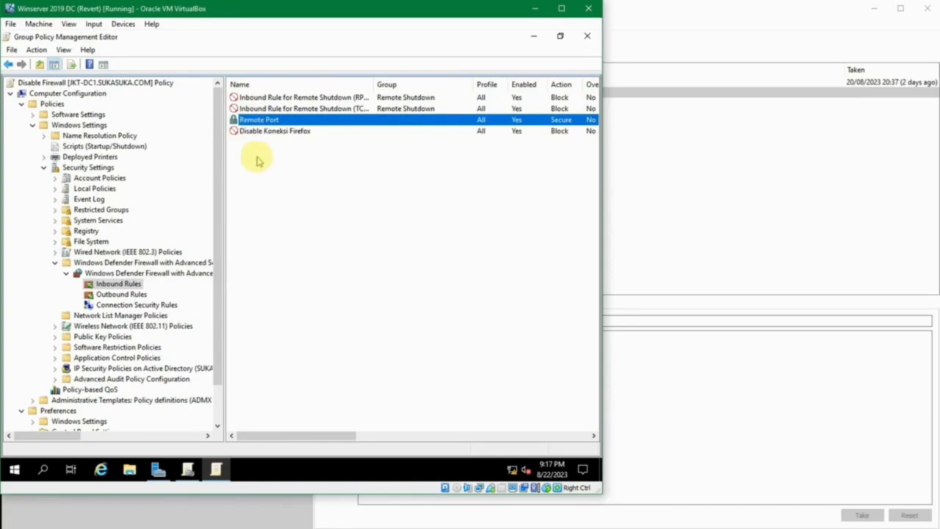
left_click(117, 273)
left_click(117, 284)
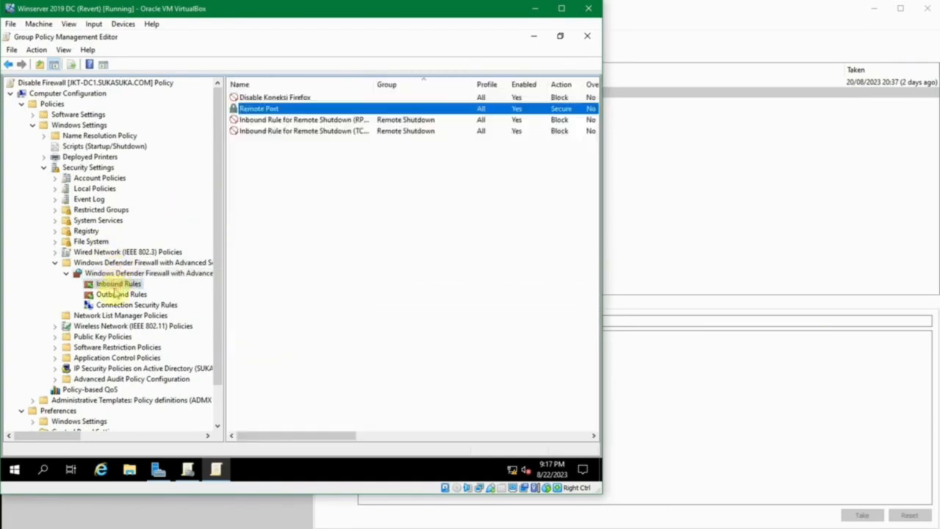
left_click(115, 293)
left_click(117, 283)
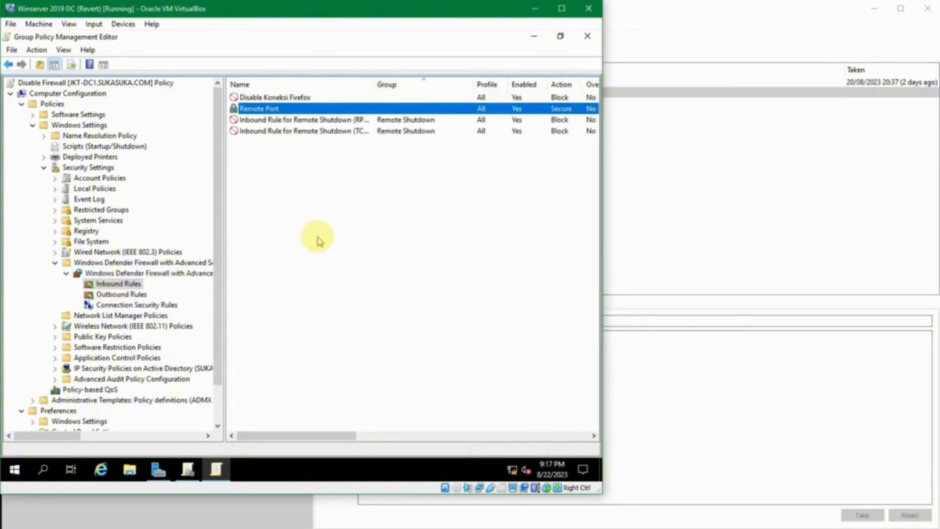
Switch to the server's own Windows Defender Firewall advanced settings and show its inbound rules in a maximized window.
key("super")
key("super")
key("super")
type("windows de")
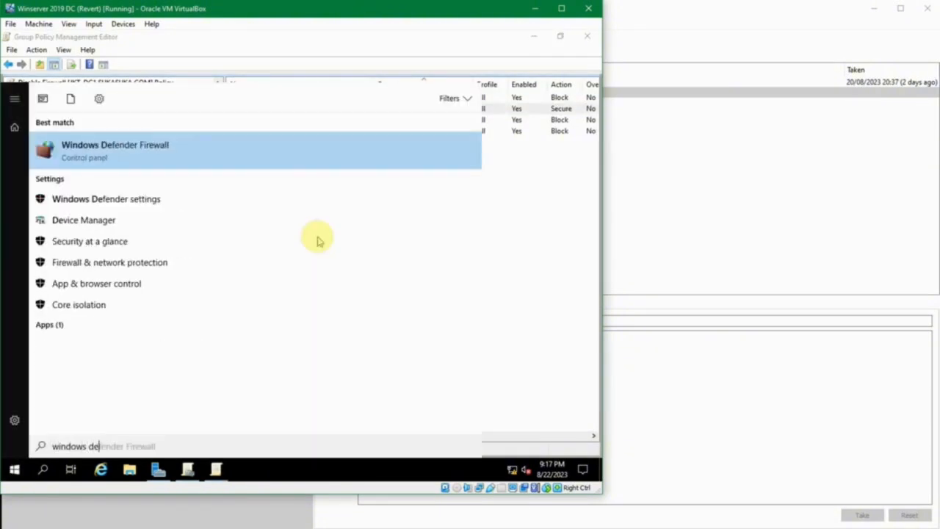
key("Return")
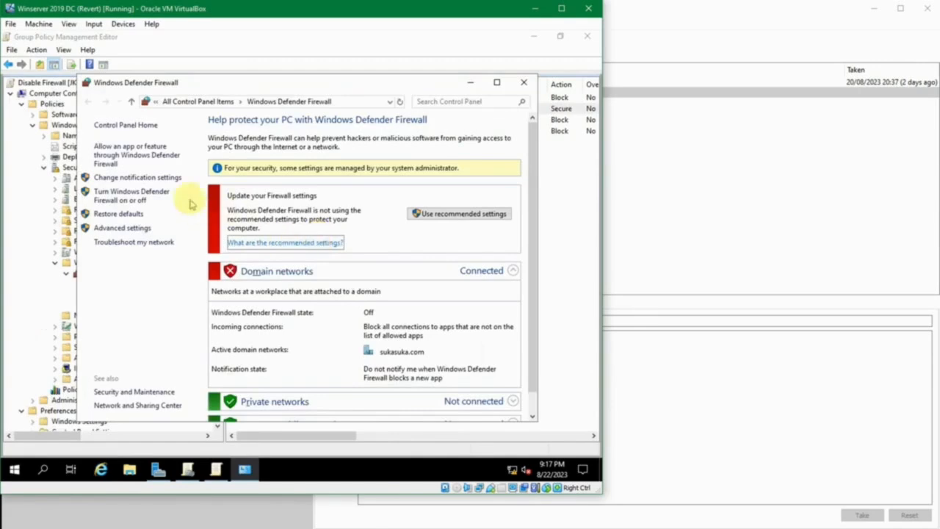
left_click(125, 228)
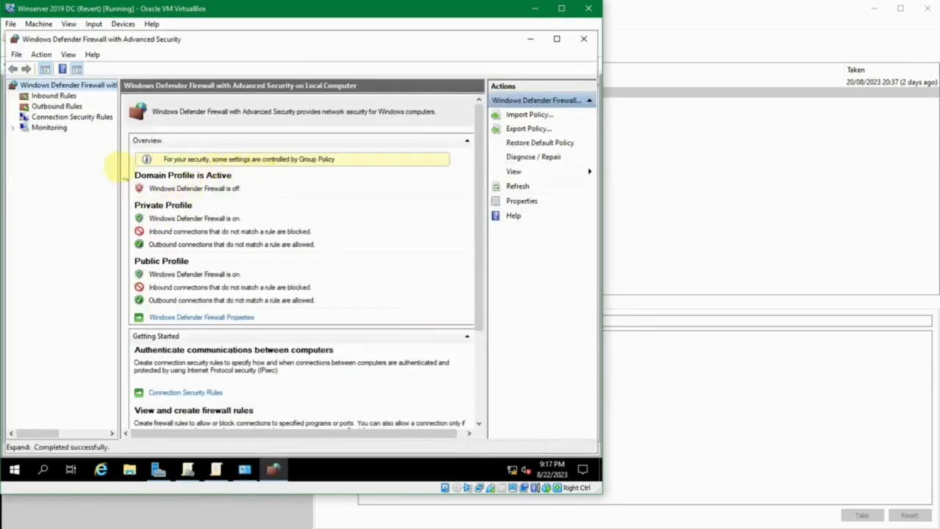
left_click(50, 95)
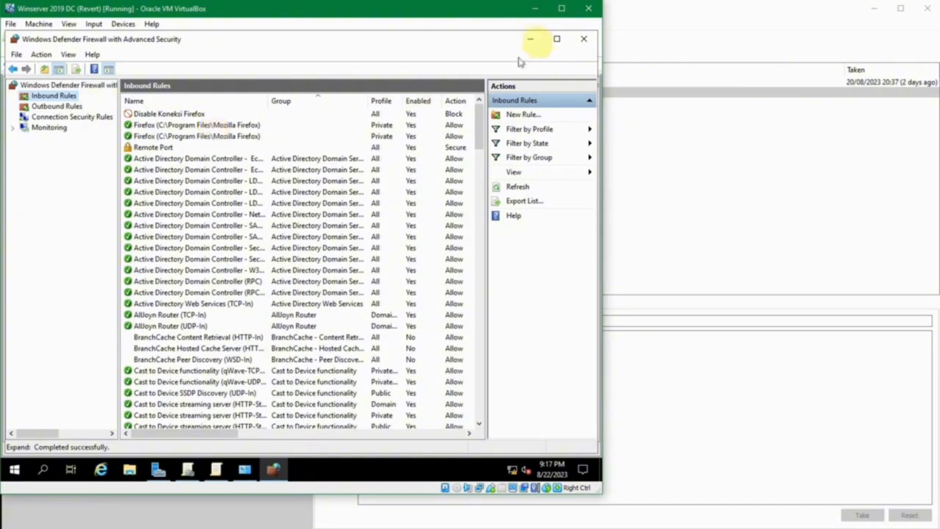
left_click(556, 38)
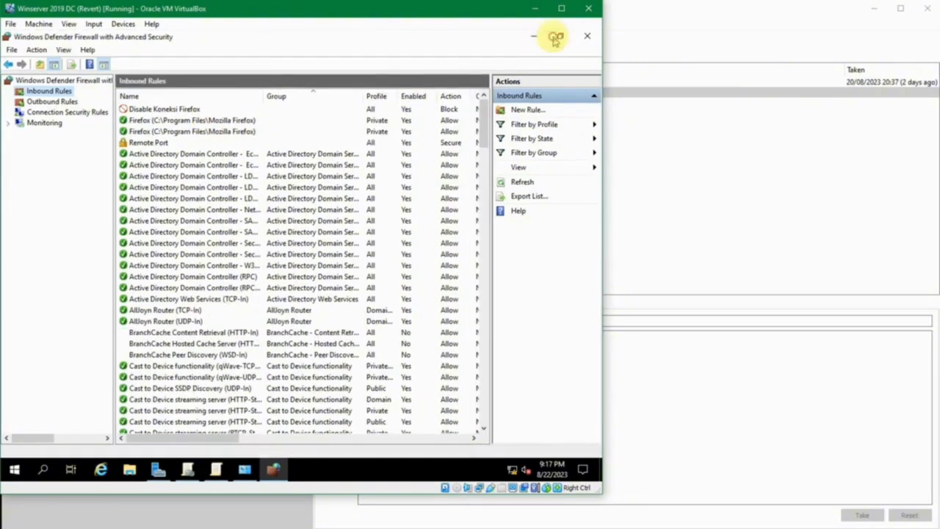
Check the server's Disable Koneksi Firefox, Remote Port and Firefox inbound rules, and close both firewall windows to return to the policy editor.
left_click(220, 166)
scroll(216, 172, "down", 7)
scroll(218, 172, "up", 7)
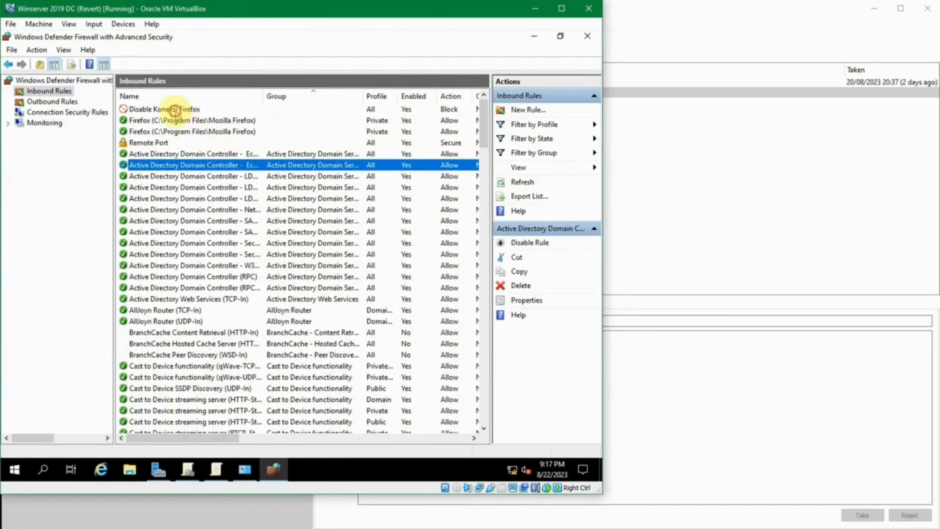
left_click(174, 109)
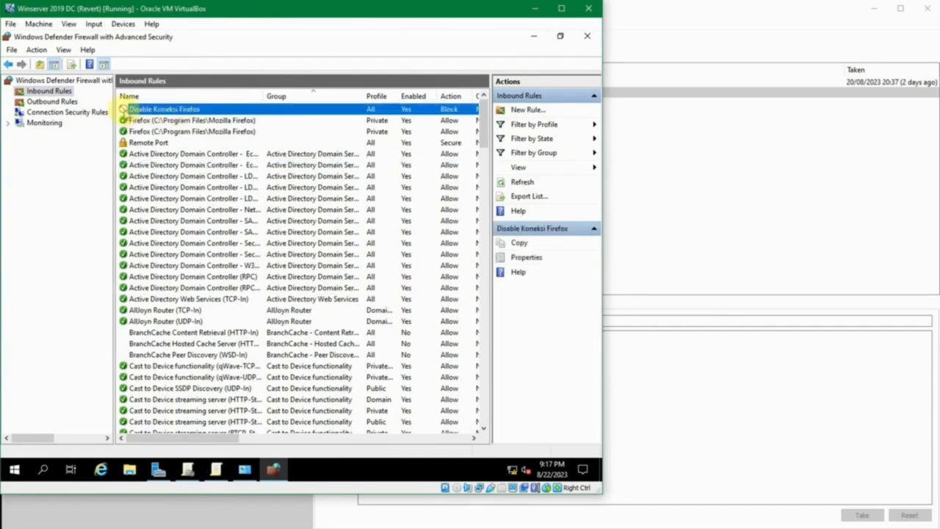
left_click(135, 144)
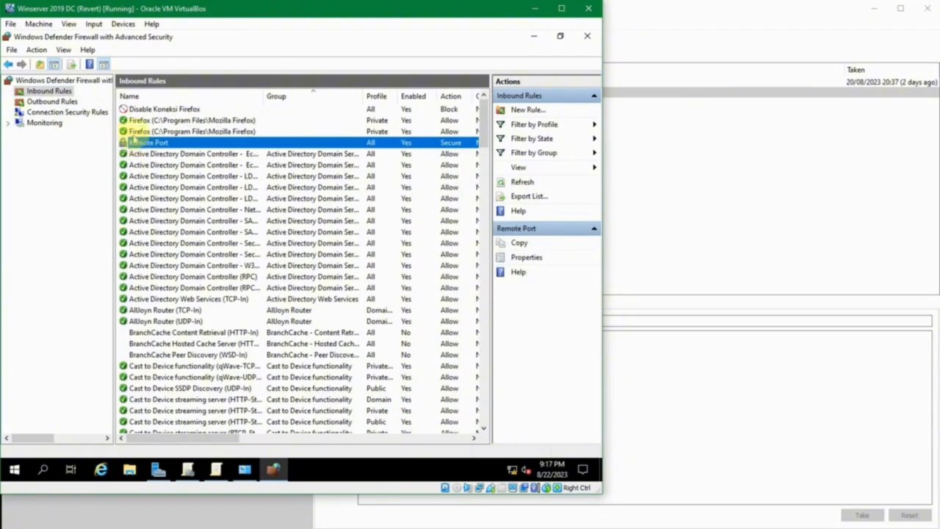
left_click(132, 131)
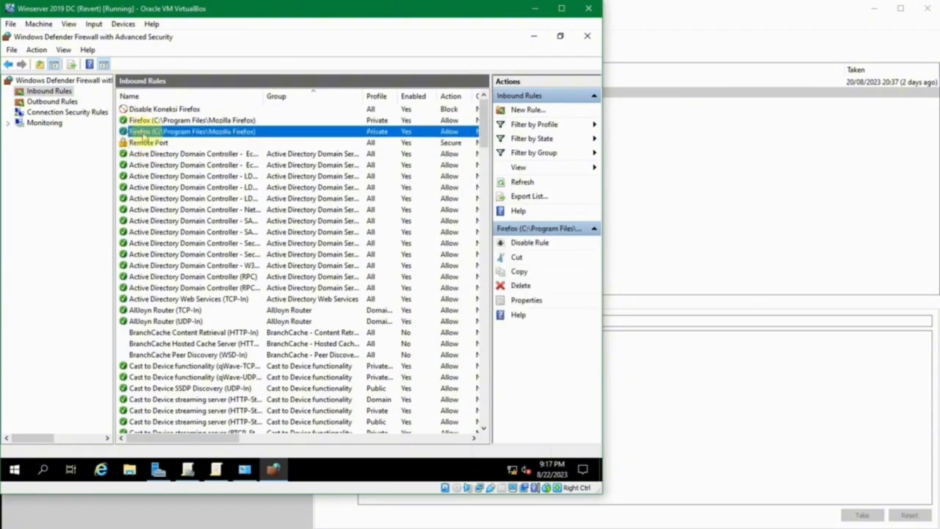
left_click(587, 36)
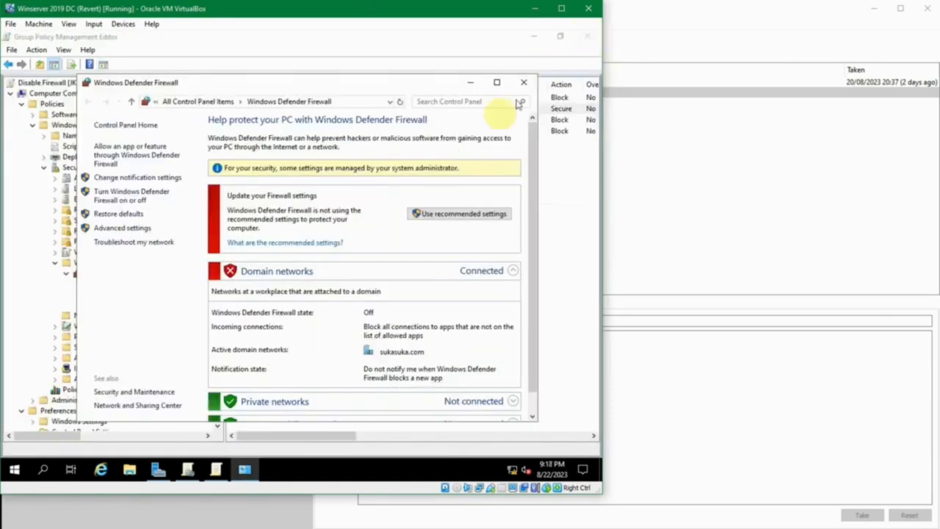
left_click(524, 83)
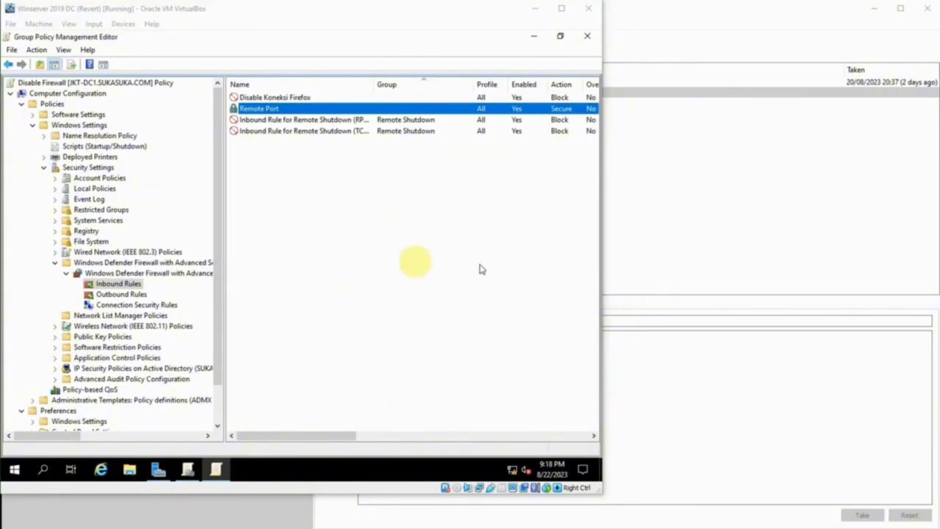
left_click(415, 266)
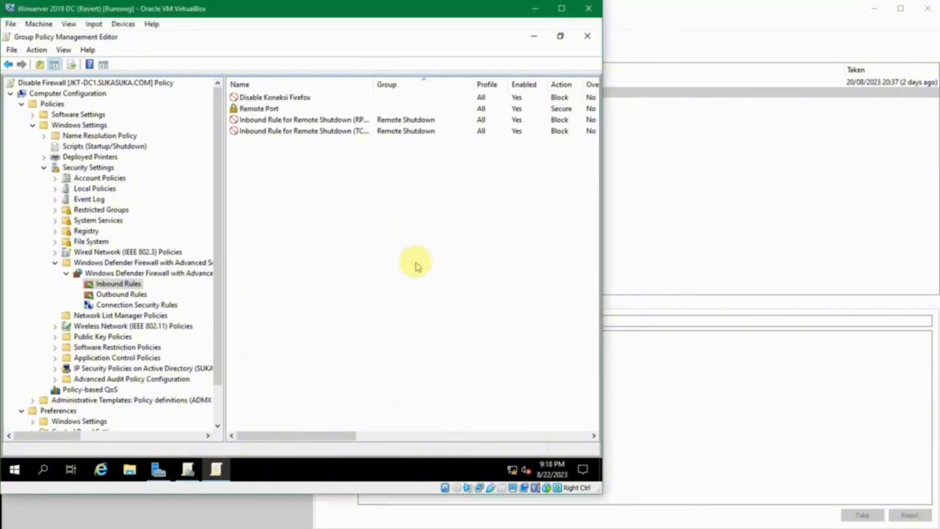